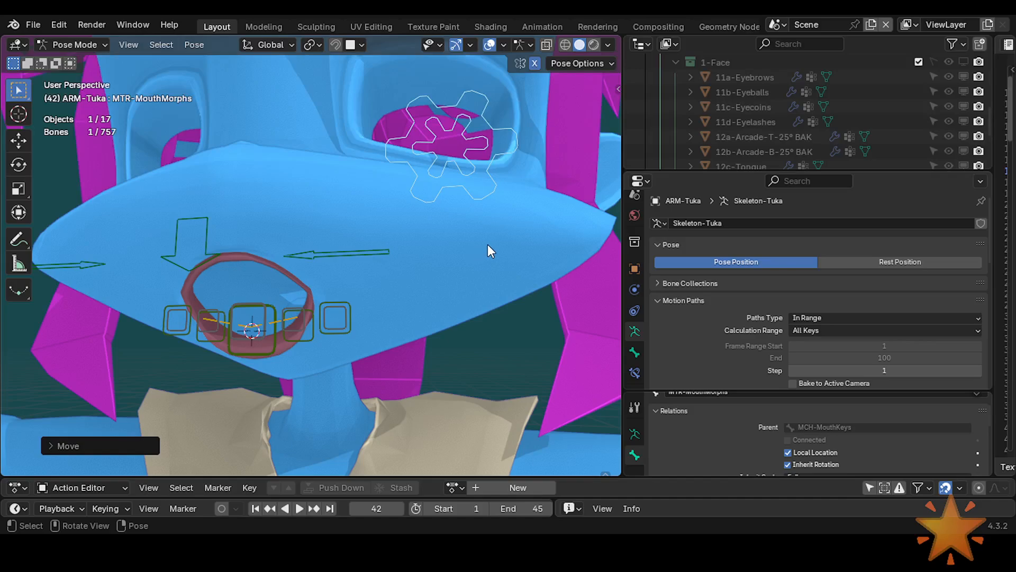
Rotate the gear-shaped mouth control by about -92°, and clear its location and rotation
{"action": "key", "text": "r"}
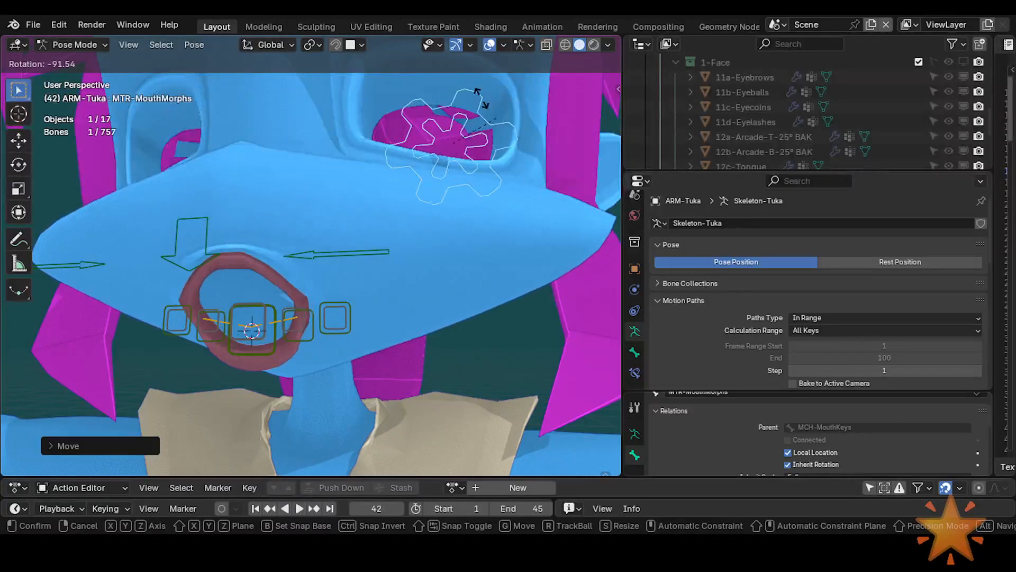
{"action": "left_click", "coordinate": [404, 50]}
{"action": "key", "text": "alt+g"}
{"action": "key", "text": "alt+r"}
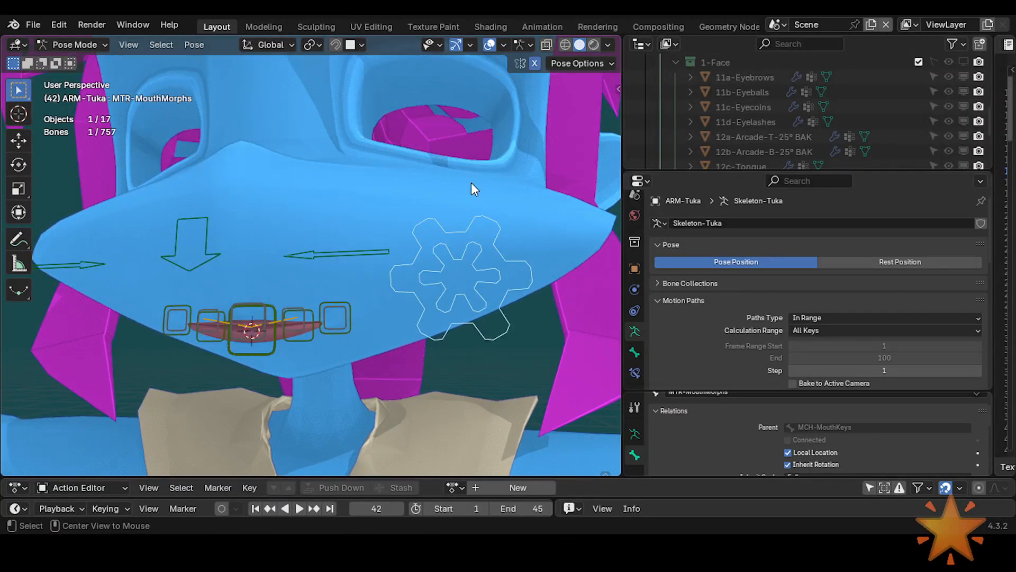
Rotate the gear control by about -105° to part the lips, and clear its rotation
{"action": "left_click", "coordinate": [463, 276]}
{"action": "left_click", "coordinate": [467, 279]}
{"action": "key", "text": "r"}
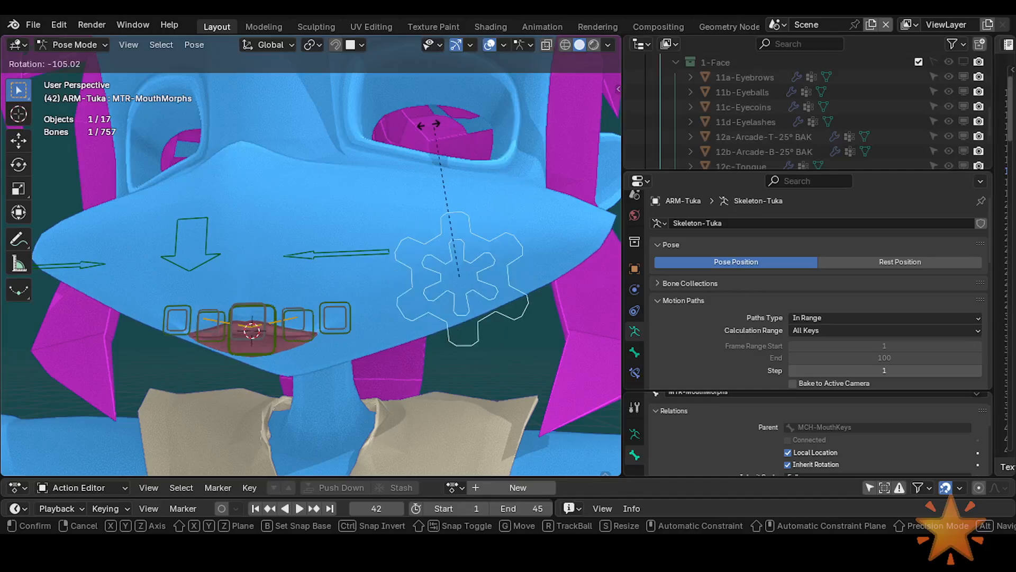
{"action": "left_click", "coordinate": [418, 123]}
{"action": "key", "text": "alt+r"}
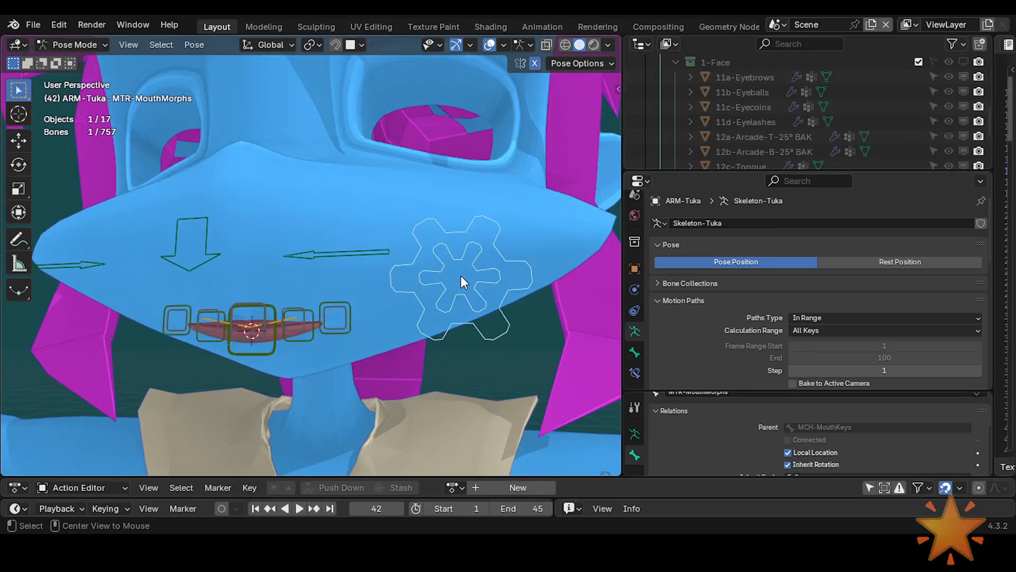
Try to move the gear control outward along the X axis and all visible mouth controls along the Z axis
{"action": "key", "text": "g"}
{"action": "key", "text": "x"}
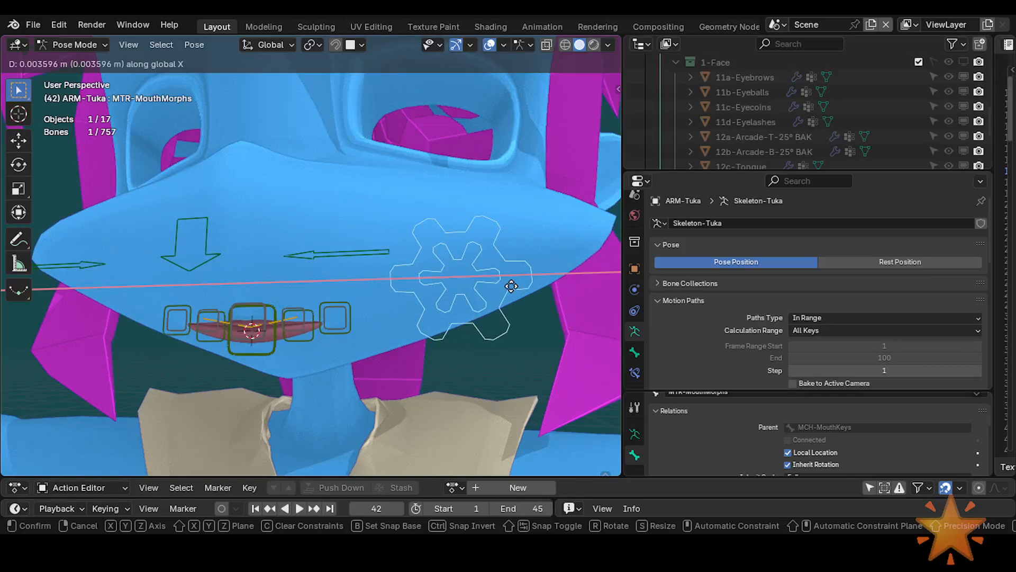
{"action": "left_click", "coordinate": [544, 273]}
{"action": "key", "text": "a"}
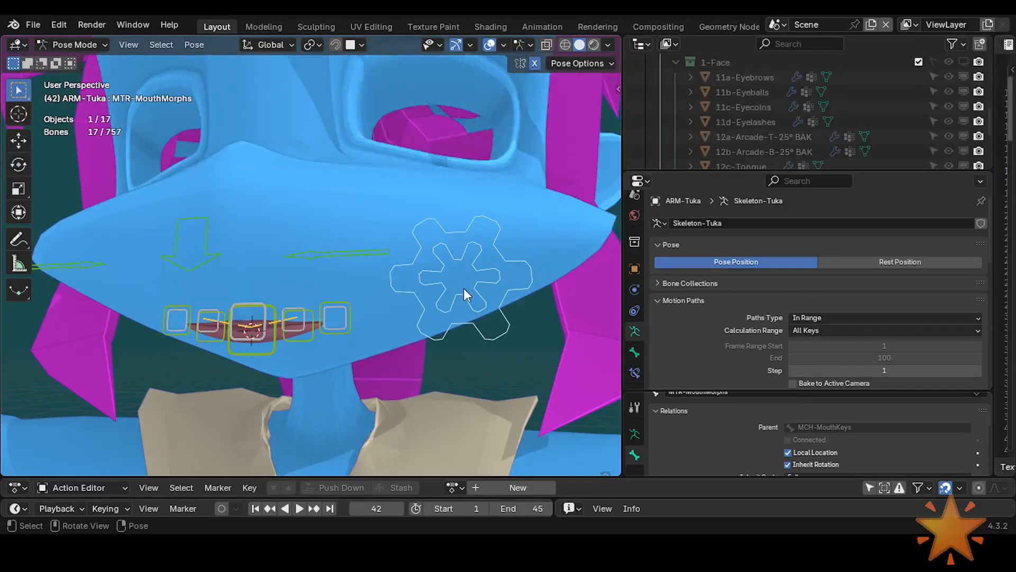
{"action": "key", "text": "g"}
{"action": "key", "text": "z"}
{"action": "right_click", "coordinate": [460, 272]}
Move the gear control inward along the X axis and rotate it by about -180° to combine the two mouth shapes
{"action": "left_click", "coordinate": [451, 309]}
{"action": "key", "text": "g"}
{"action": "key", "text": "x"}
{"action": "left_click", "coordinate": [290, 315]}
{"action": "middle_click_drag", "start_coordinate": [346, 325], "coordinate": [389, 316]}
{"action": "key", "text": "r"}
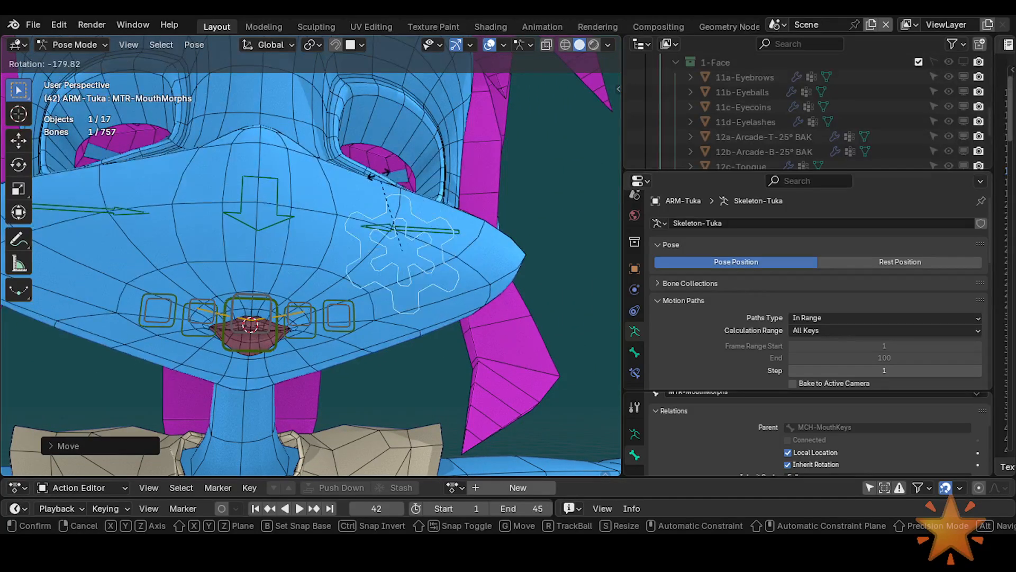
{"action": "left_click", "coordinate": [395, 271]}
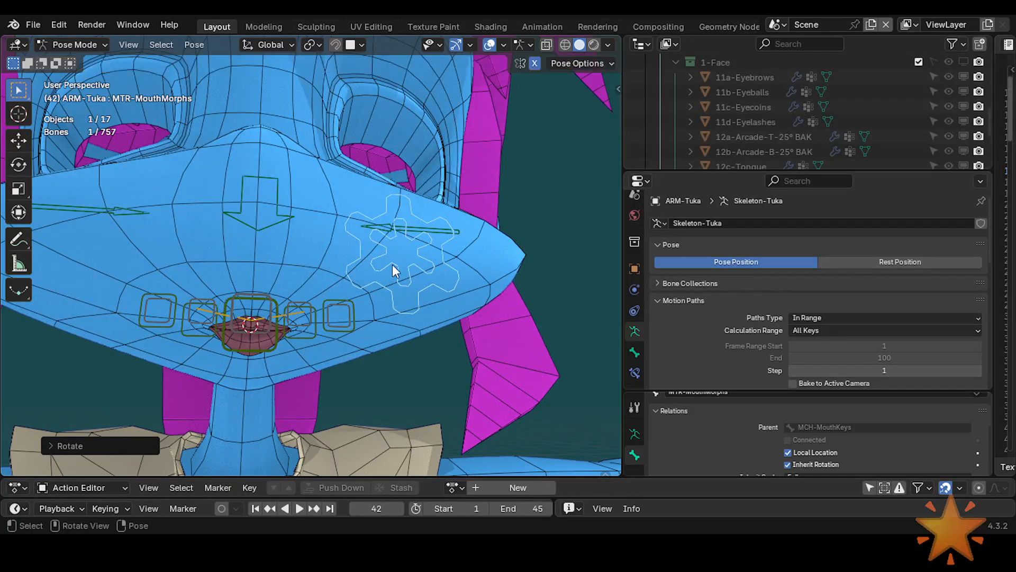
Clear the location and rotation of all visible mouth controls, and select the body mesh in Object Mode
{"action": "key", "text": "a"}
{"action": "key", "text": "alt+g"}
{"action": "key", "text": "alt+r"}
{"action": "key", "text": "ctrl+Tab"}
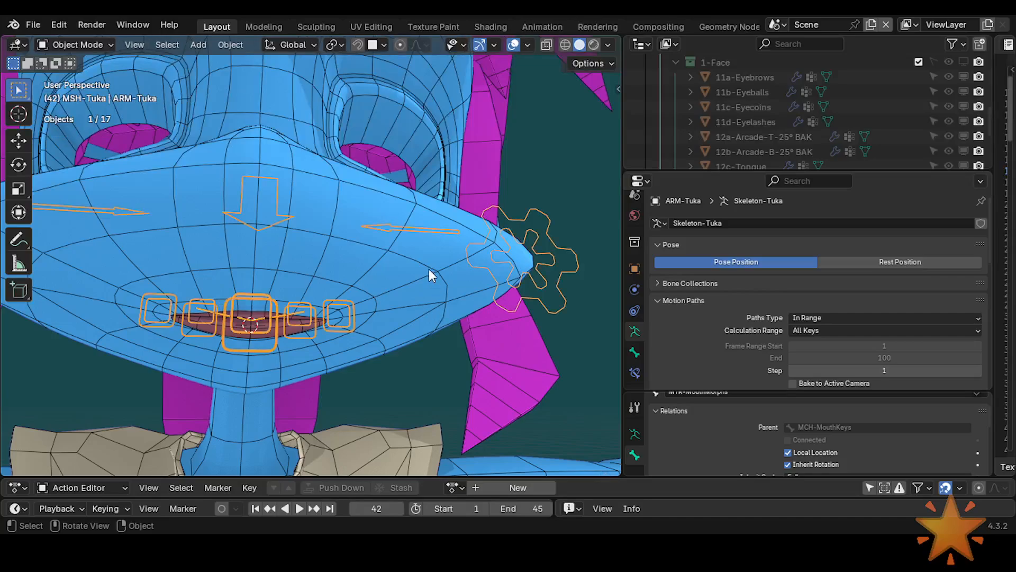
{"action": "left_click", "coordinate": [429, 269]}
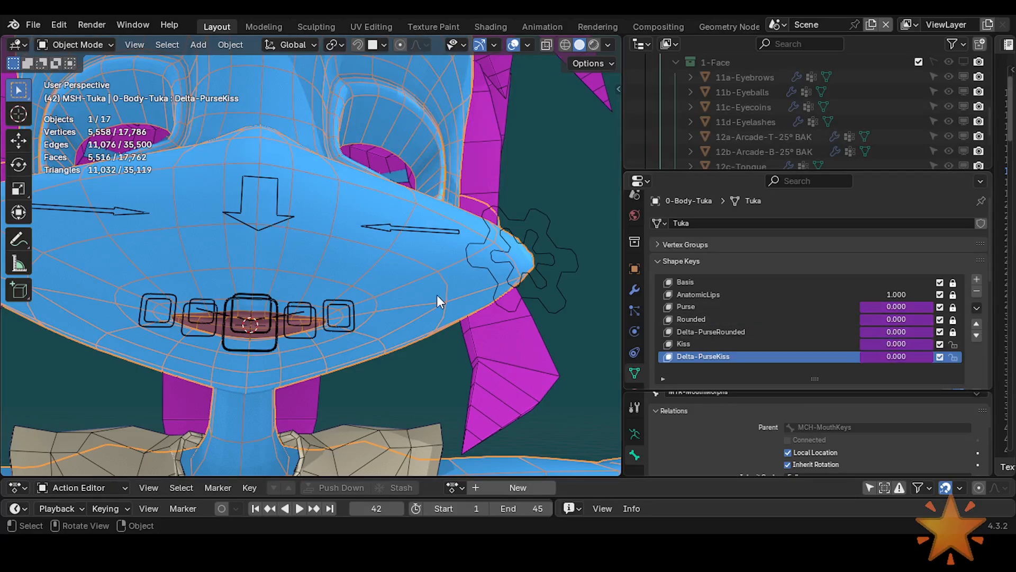
Select the armature in Pose Mode and move the gear control inward along the X axis to purse the lips
{"action": "left_click", "coordinate": [504, 262]}
{"action": "key", "text": "ctrl+Tab"}
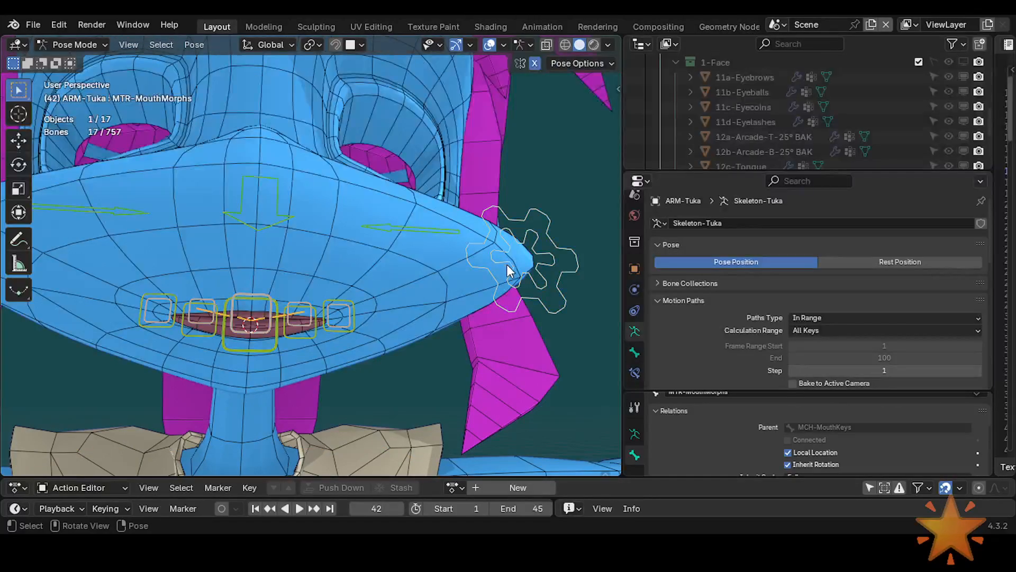
{"action": "left_click", "coordinate": [510, 270]}
{"action": "key", "text": "g"}
{"action": "key", "text": "x"}
{"action": "left_click", "coordinate": [304, 267]}
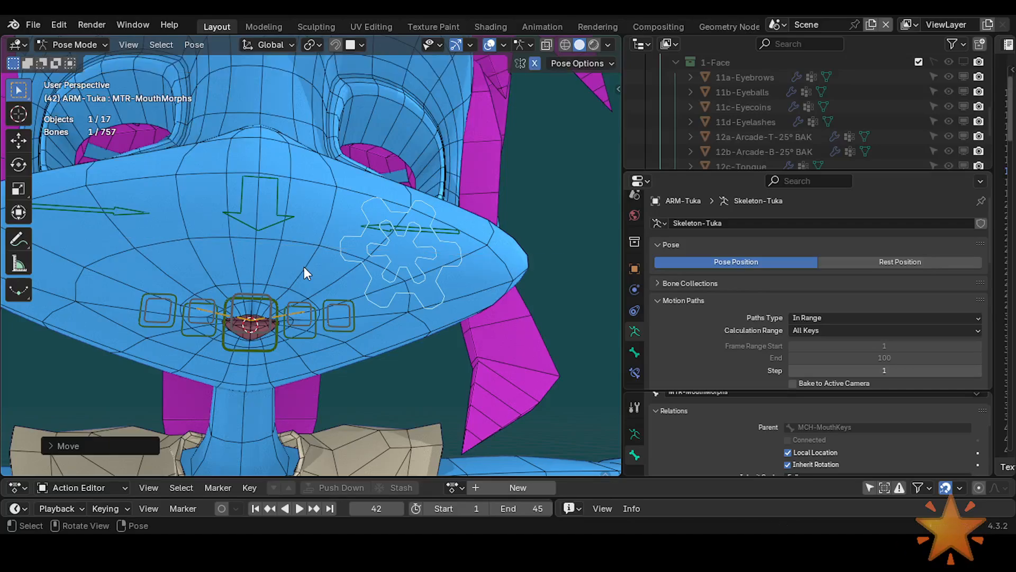
Slide the gear control outward and back in to test the pursed lips, and clear its location
{"action": "key", "text": "g"}
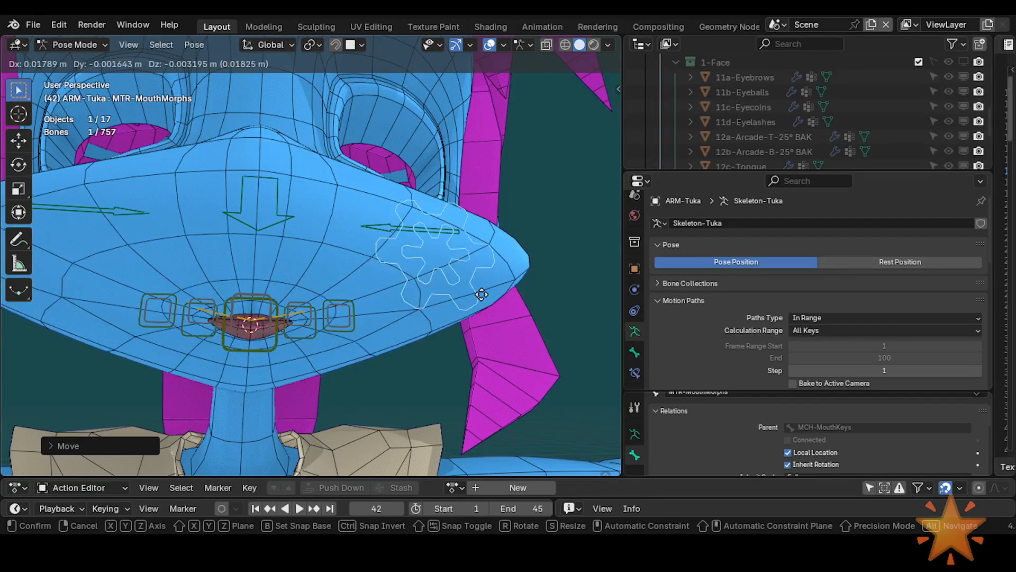
{"action": "left_click", "coordinate": [257, 299]}
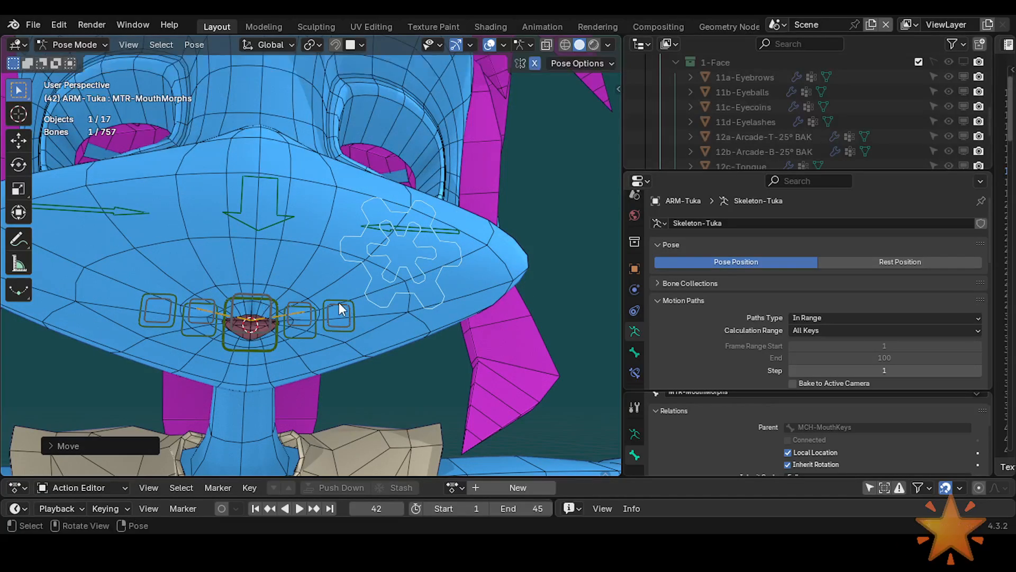
{"action": "key", "text": "g"}
{"action": "left_click", "coordinate": [483, 306]}
{"action": "key", "text": "alt+g"}
Rotate the gear control to part the lips and move it inward toward the mouth
{"action": "key", "text": "r"}
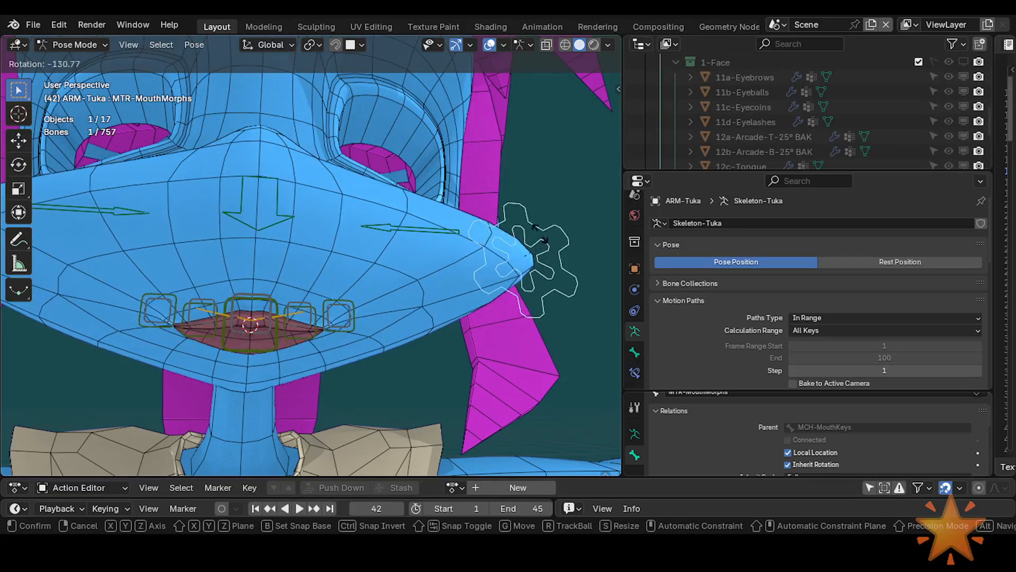
{"action": "key", "text": "y"}
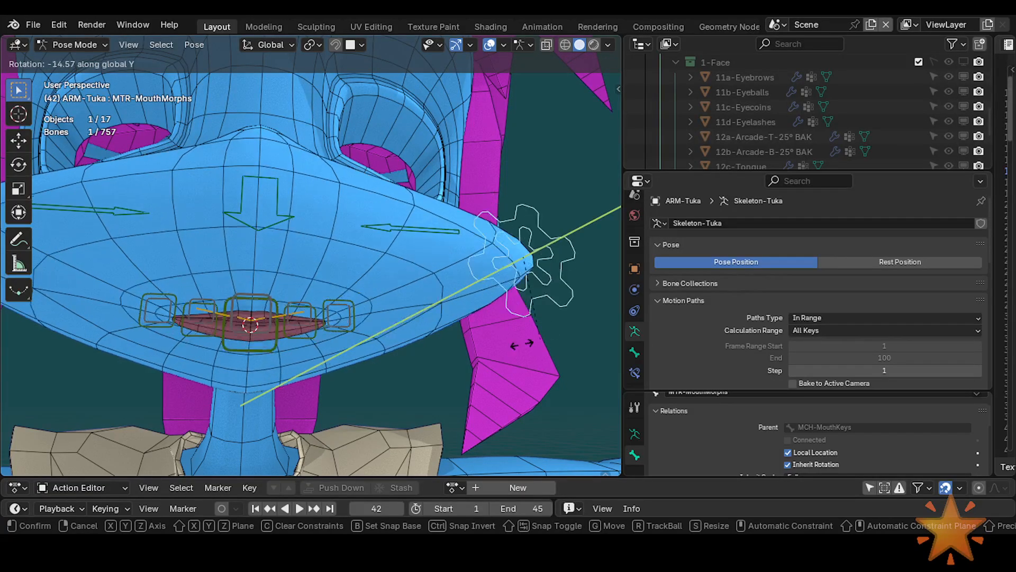
{"action": "left_click", "coordinate": [547, 270]}
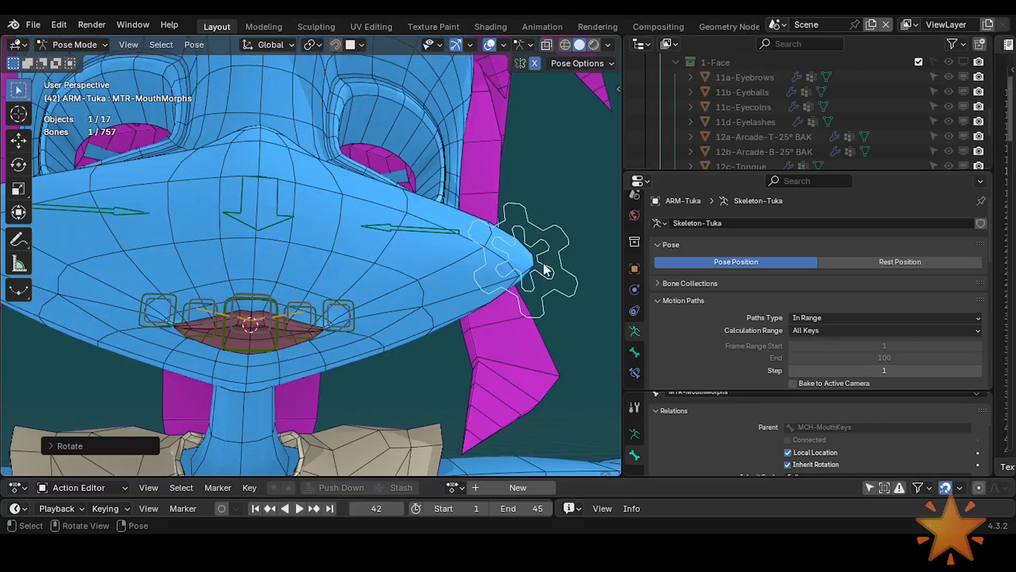
{"action": "key", "text": "g"}
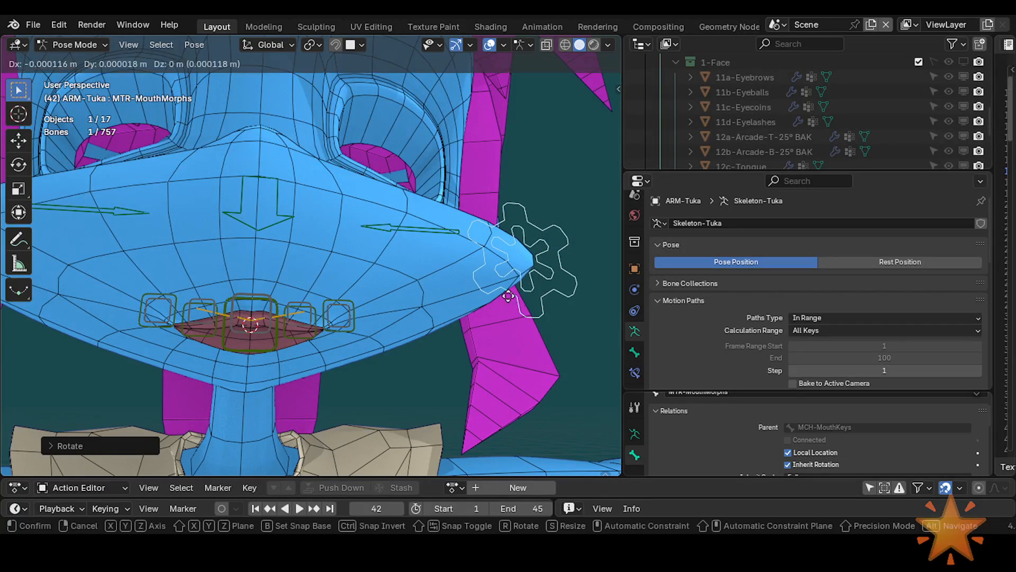
{"action": "left_click", "coordinate": [291, 300]}
Reset the transforms of all visible mouth controls, and select the body mesh in Object Mode
{"action": "key", "text": "a"}
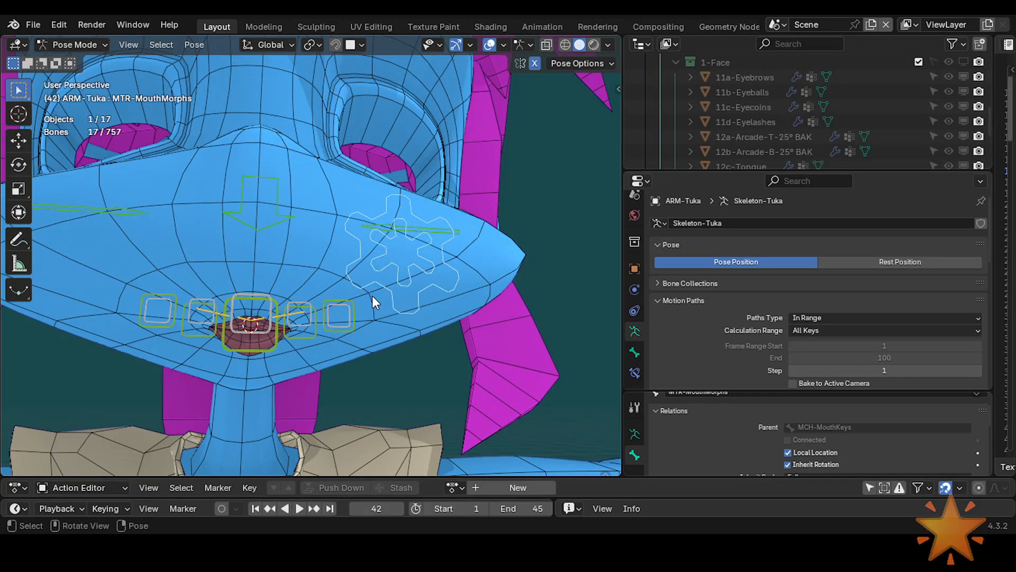
{"action": "key", "text": "alt+g"}
{"action": "key", "text": "ctrl+Tab"}
{"action": "left_click", "coordinate": [430, 294]}
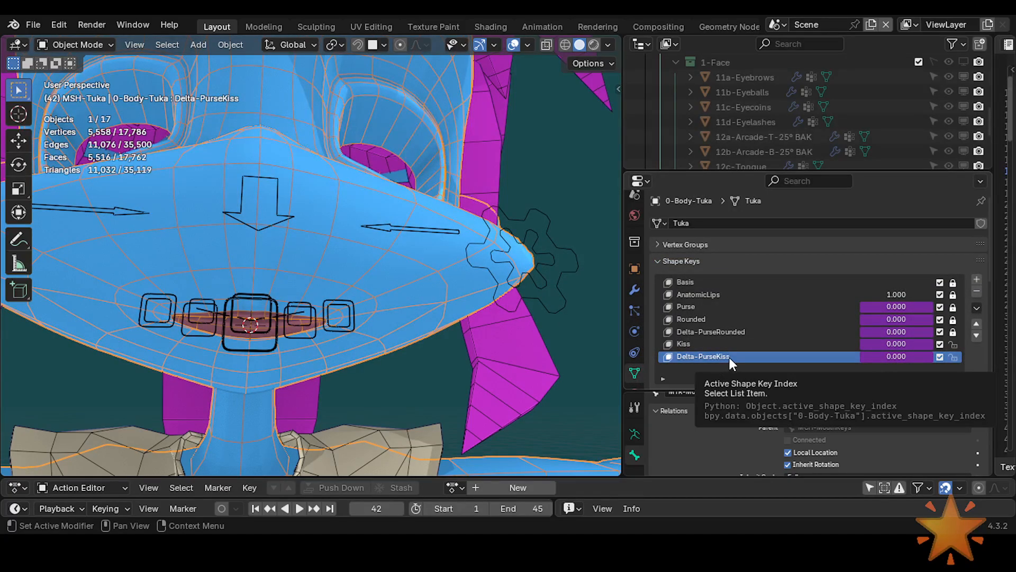
Open the driver settings for the value of the Delta-PurseKiss shape key
{"action": "right_click", "coordinate": [894, 356]}
{"action": "left_click", "coordinate": [837, 336]}
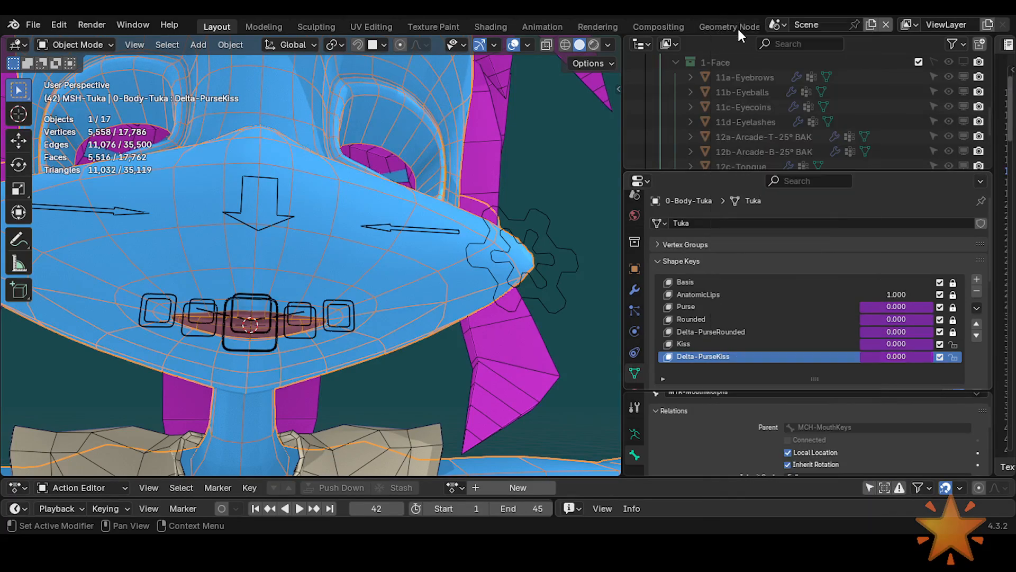
{"action": "right_click", "coordinate": [892, 355]}
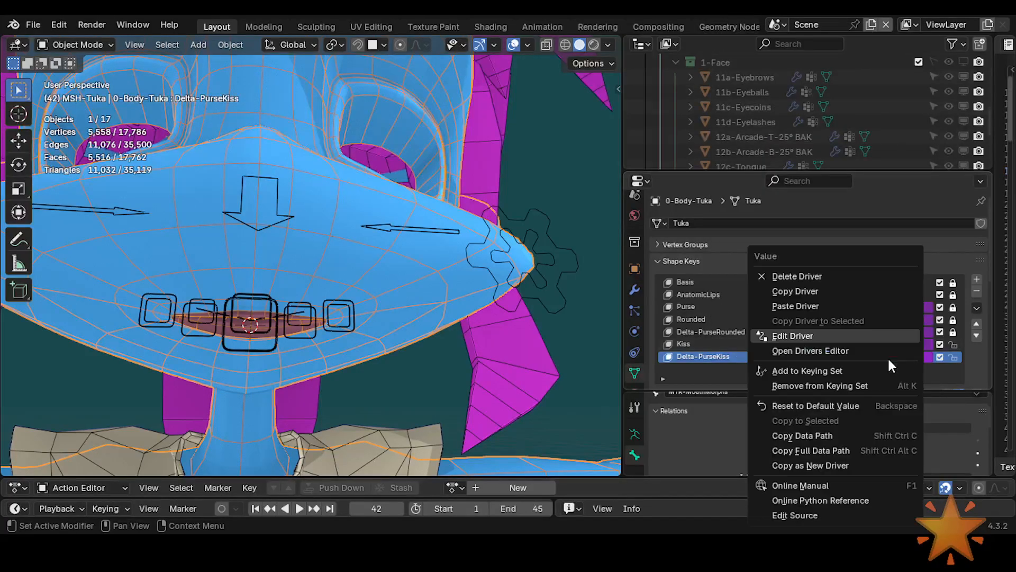
{"action": "left_click", "coordinate": [847, 337]}
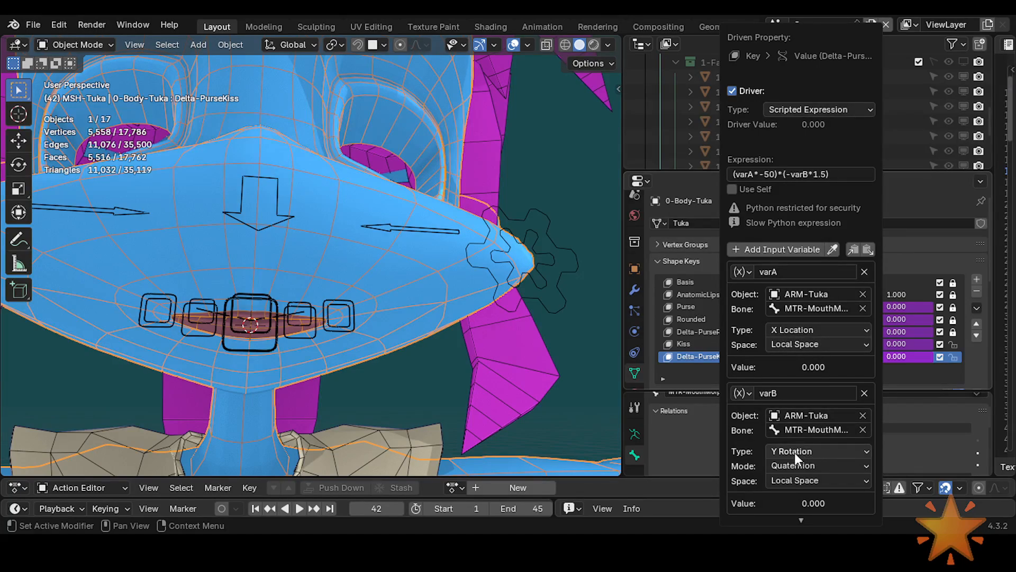
Examine the varA and varB terms and the multiplication between them in the Delta-PurseKiss driver's scripted expression
{"action": "left_click", "coordinate": [849, 172]}
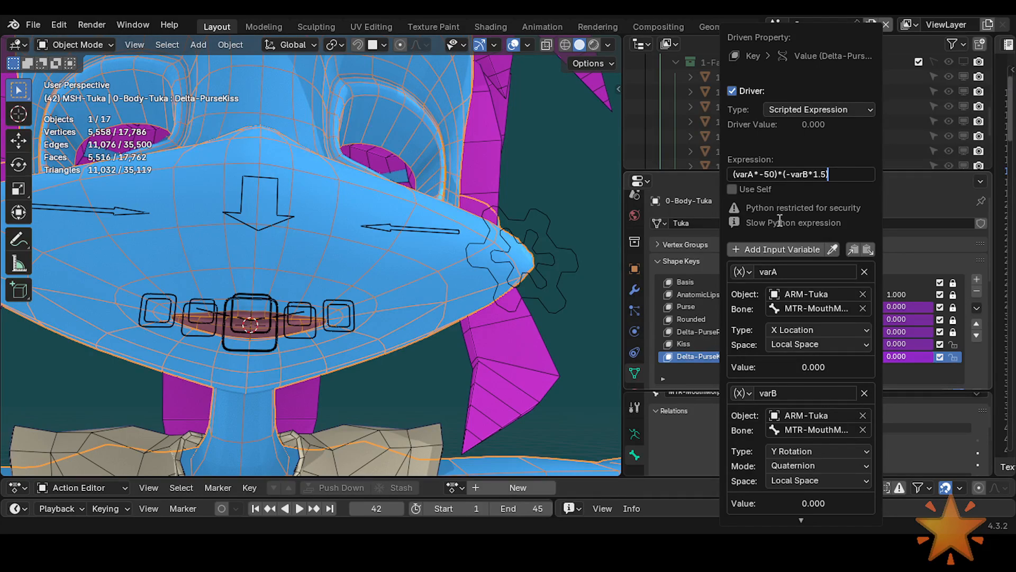
{"action": "left_click", "coordinate": [780, 272]}
{"action": "key", "text": "Return"}
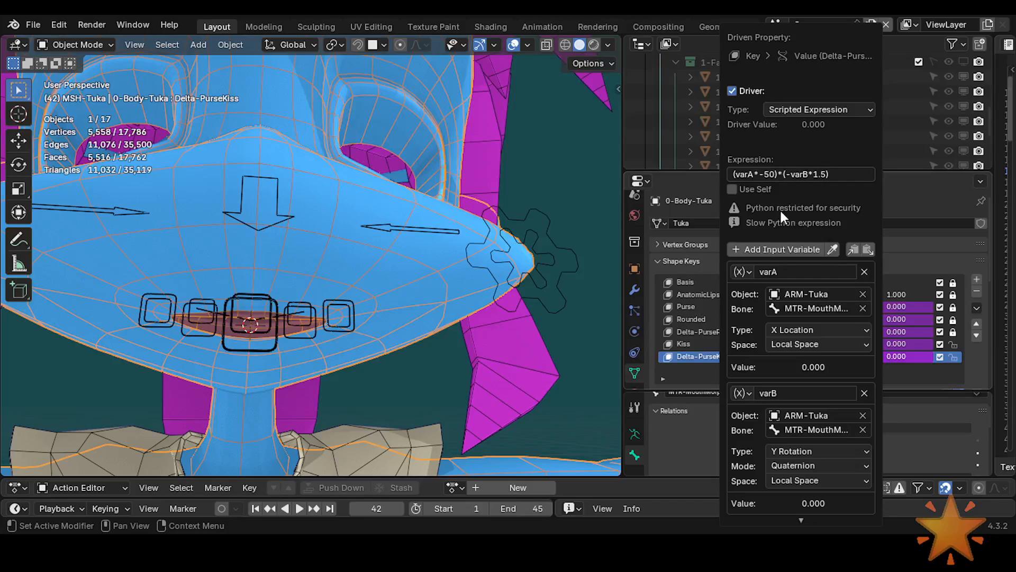
{"action": "left_click", "coordinate": [861, 174]}
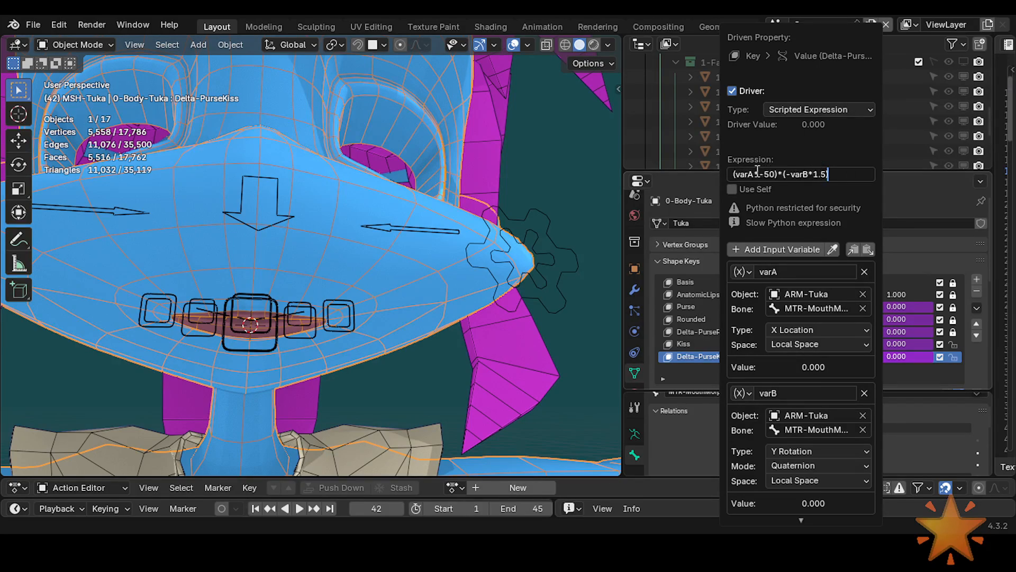
{"action": "left_click_drag", "start_coordinate": [837, 174], "coordinate": [721, 175]}
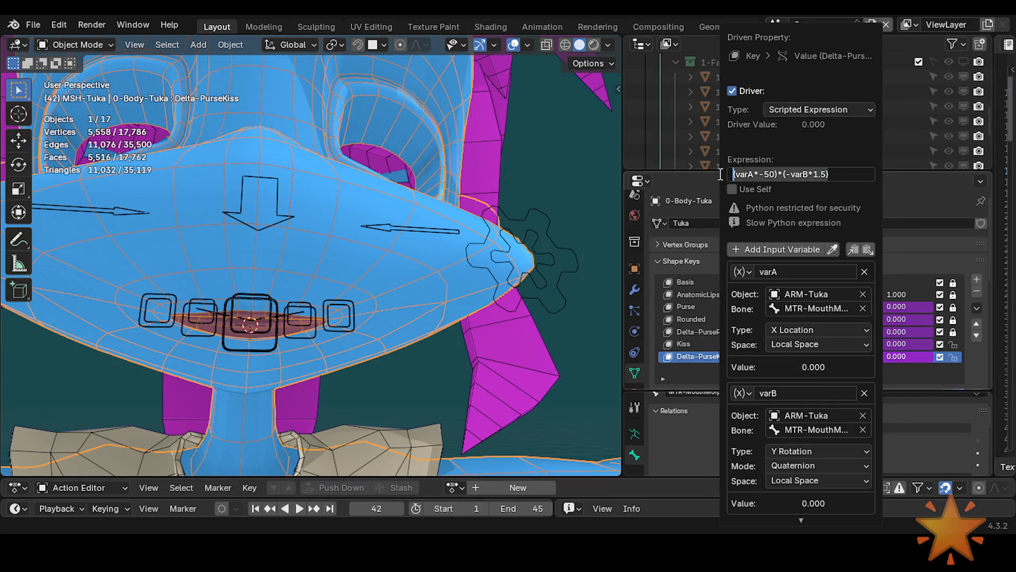
{"action": "left_click", "coordinate": [763, 174]}
{"action": "left_click_drag", "start_coordinate": [782, 176], "coordinate": [715, 171]}
{"action": "left_click", "coordinate": [770, 175]}
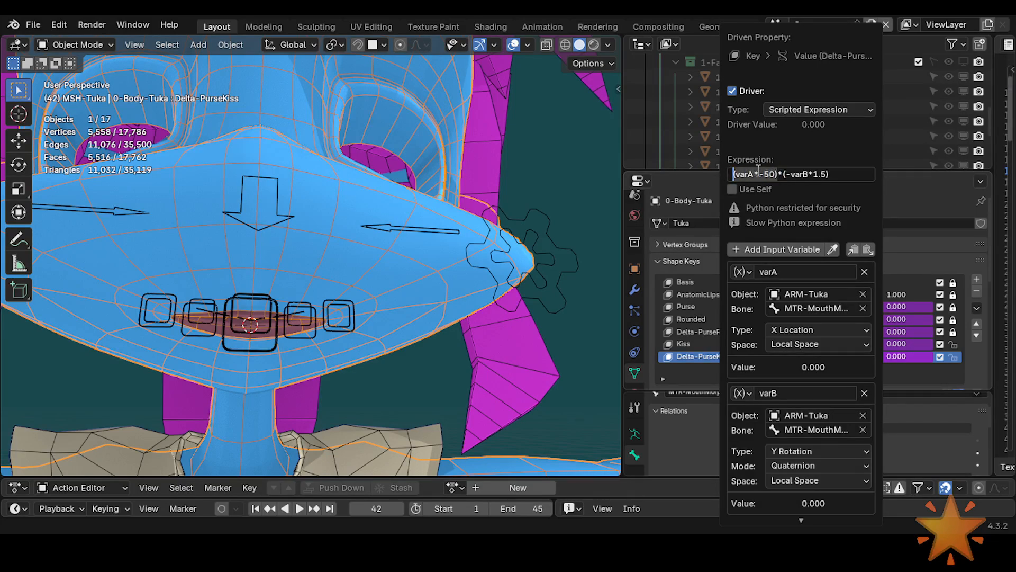
{"action": "left_click", "coordinate": [792, 174]}
{"action": "double_click", "coordinate": [781, 174]}
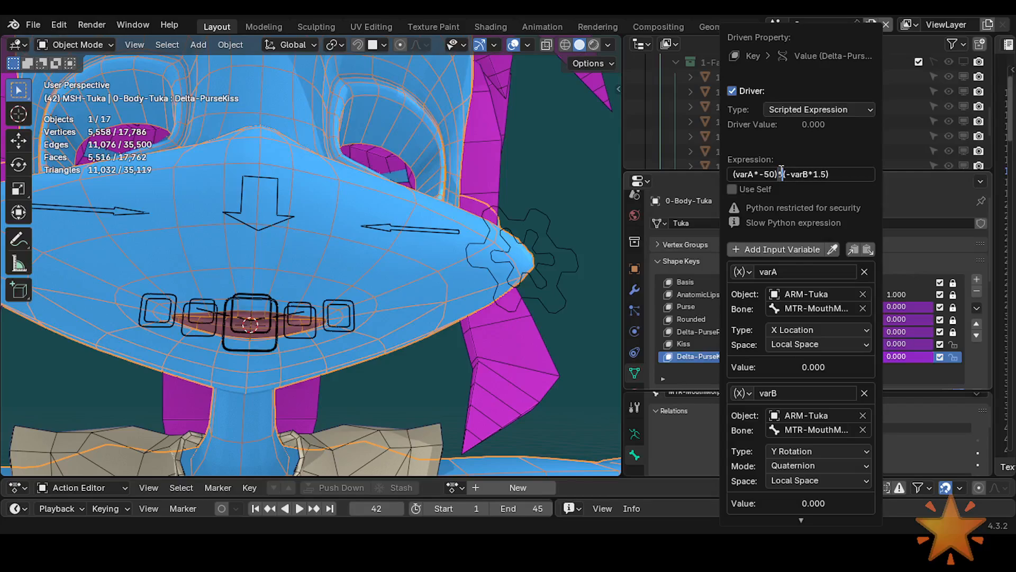
{"action": "left_click", "coordinate": [792, 173]}
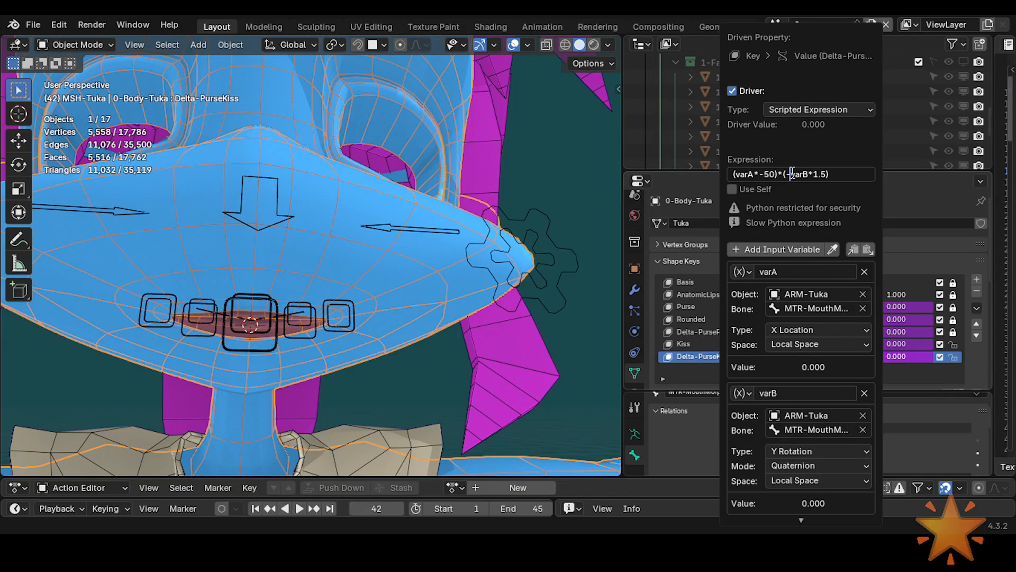
{"action": "left_click", "coordinate": [848, 188]}
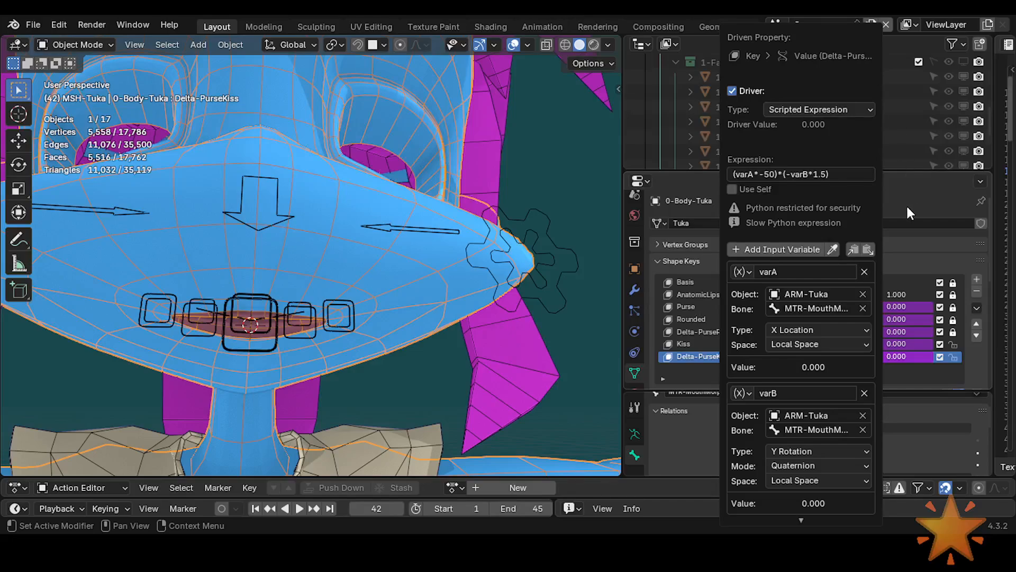
Select the armature in Pose Mode and move the gear control inward along the X axis
{"action": "left_click", "coordinate": [500, 307]}
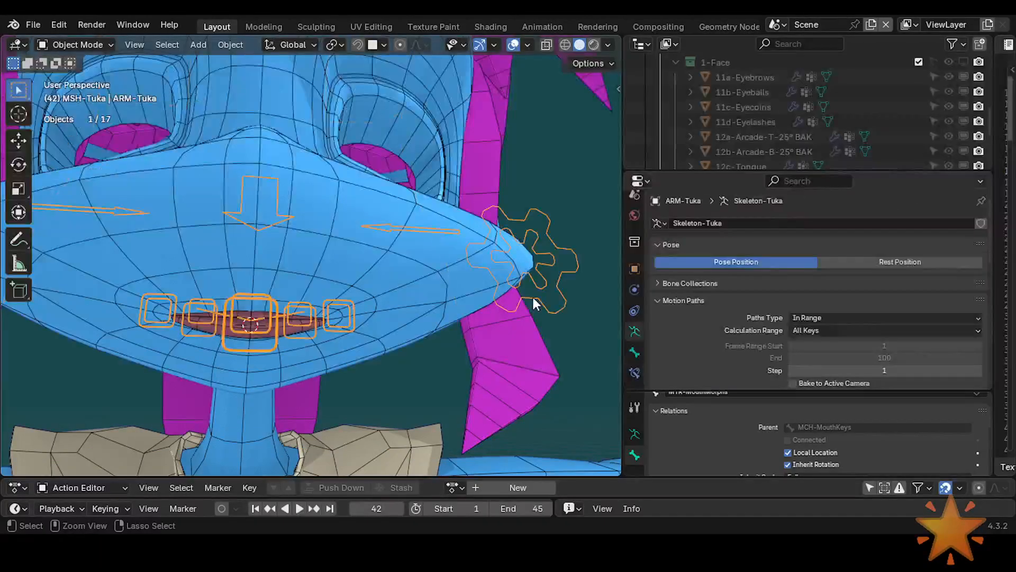
{"action": "key", "text": "ctrl+Tab"}
{"action": "left_click", "coordinate": [536, 297]}
{"action": "key", "text": "g"}
{"action": "key", "text": "x"}
{"action": "left_click", "coordinate": [436, 298]}
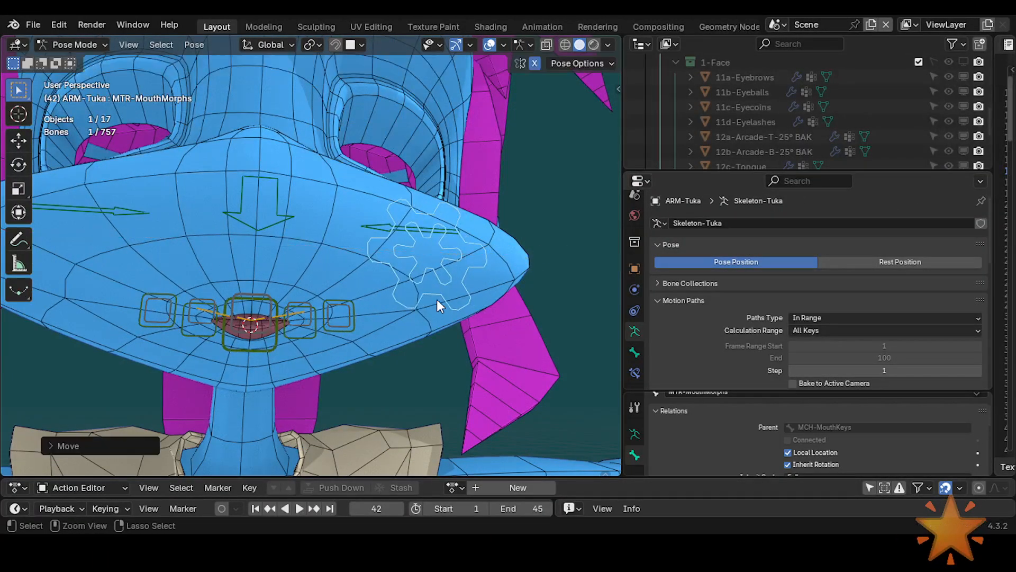
Move the gear control slightly back outward along X, and select the body mesh in Object Mode to check the shape key values
{"action": "key", "text": "g"}
{"action": "key", "text": "x"}
{"action": "left_click", "coordinate": [465, 300]}
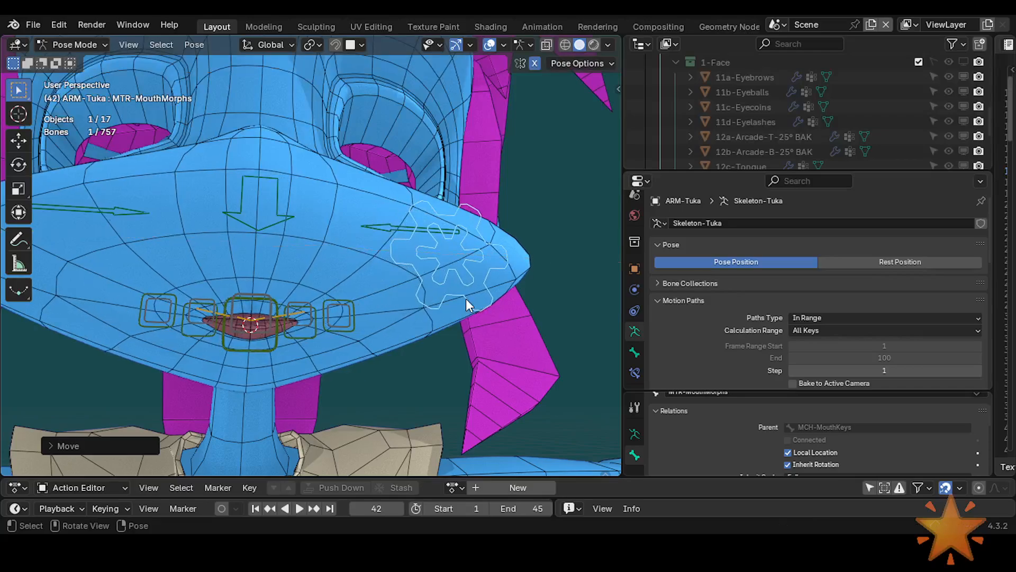
{"action": "key", "text": "ctrl+Tab"}
{"action": "left_click", "coordinate": [360, 281]}
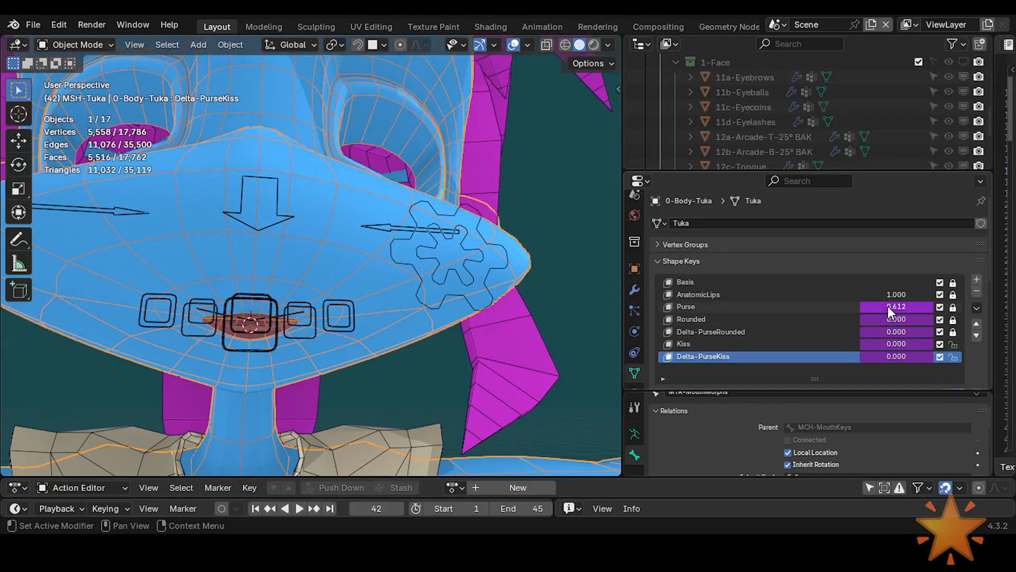
Clear the gear control's location in Pose Mode, rotate it about -47° around Y, and select the body mesh to check its shape keys
{"action": "left_click", "coordinate": [413, 297]}
{"action": "key", "text": "ctrl+Tab"}
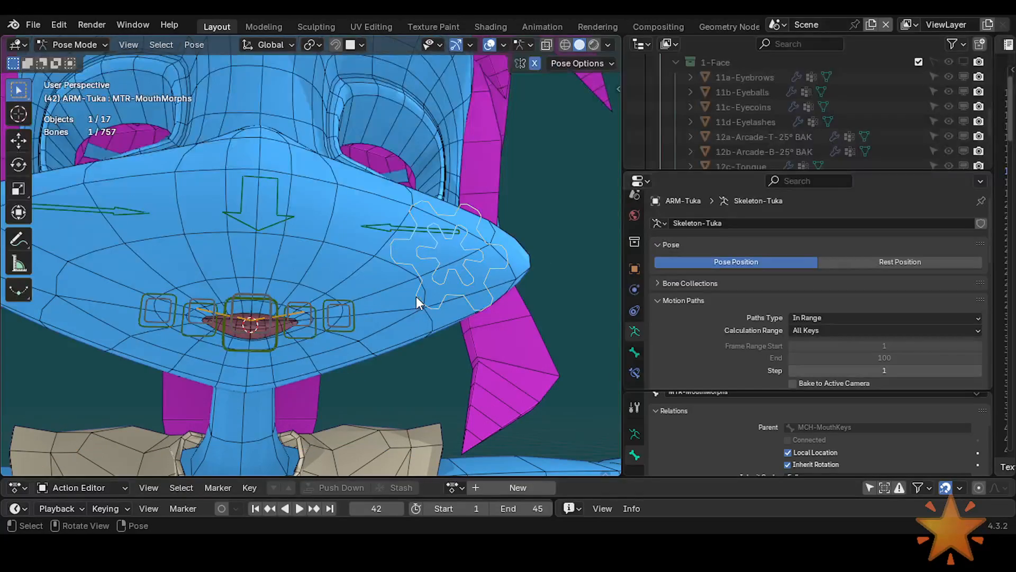
{"action": "key", "text": "alt+g"}
{"action": "key", "text": "r"}
{"action": "key", "text": "y"}
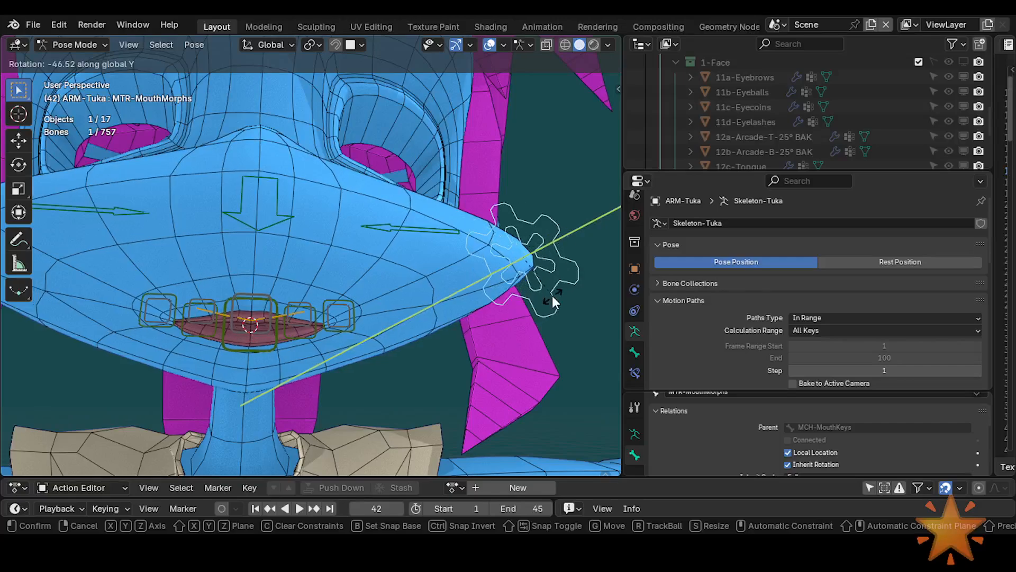
{"action": "left_click", "coordinate": [551, 296]}
{"action": "key", "text": "ctrl+Tab"}
{"action": "left_click", "coordinate": [338, 253]}
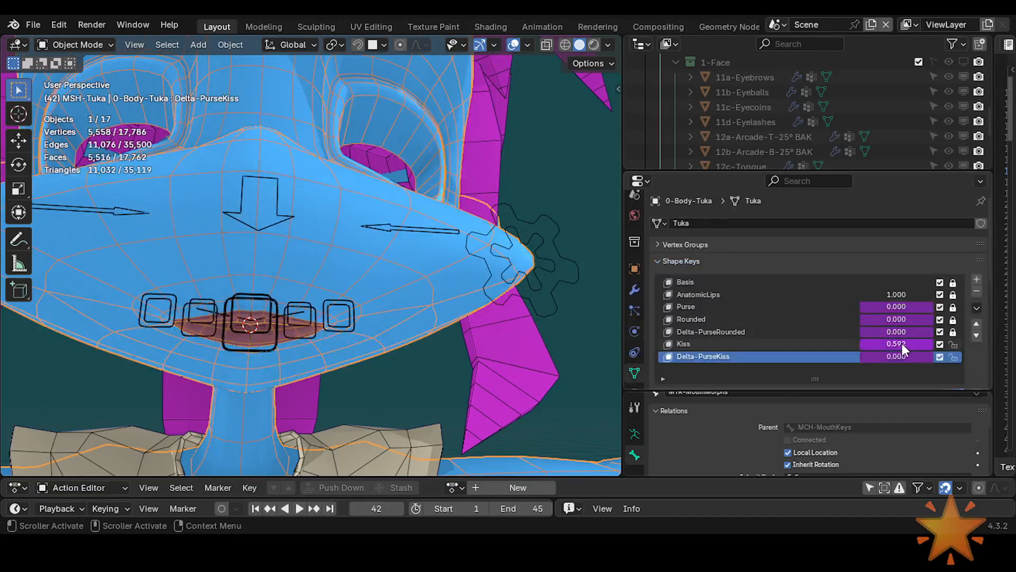
Move the gear control inward and rotate it slightly in Pose Mode, and select the body mesh in Object Mode to check its shape keys
{"action": "left_click", "coordinate": [503, 295]}
{"action": "key", "text": "ctrl+Tab"}
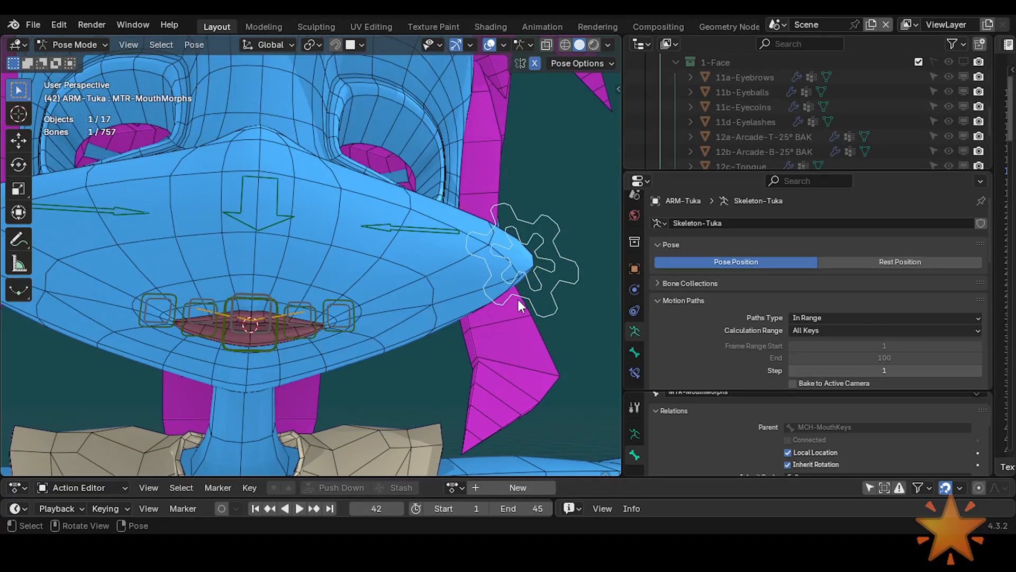
{"action": "key", "text": "g"}
{"action": "left_click", "coordinate": [426, 310]}
{"action": "key", "text": "r"}
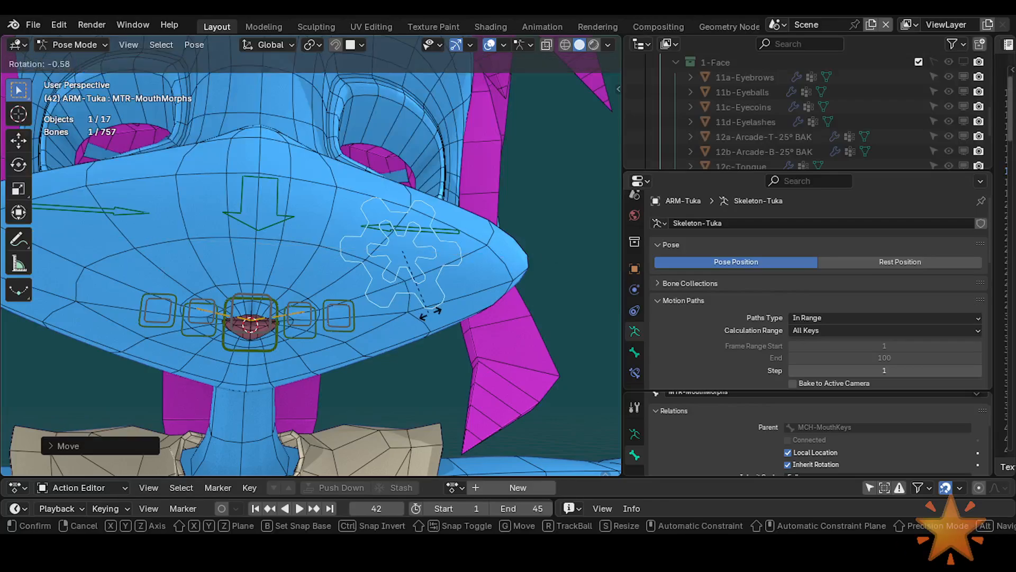
{"action": "left_click", "coordinate": [458, 277]}
{"action": "key", "text": "ctrl+Tab"}
{"action": "left_click", "coordinate": [469, 306]}
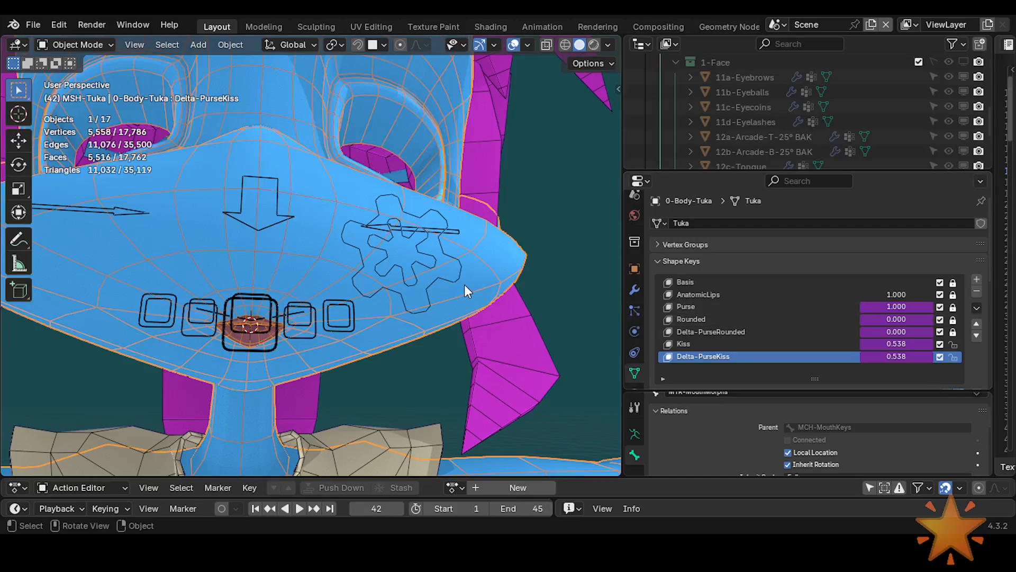
Move the gear control partway back outward along X and reselect the body mesh in Object Mode to compare the Purse, Kiss and Delta-PurseKiss values
{"action": "left_click", "coordinate": [450, 281]}
{"action": "key", "text": "ctrl+Tab"}
{"action": "key", "text": "g"}
{"action": "key", "text": "x"}
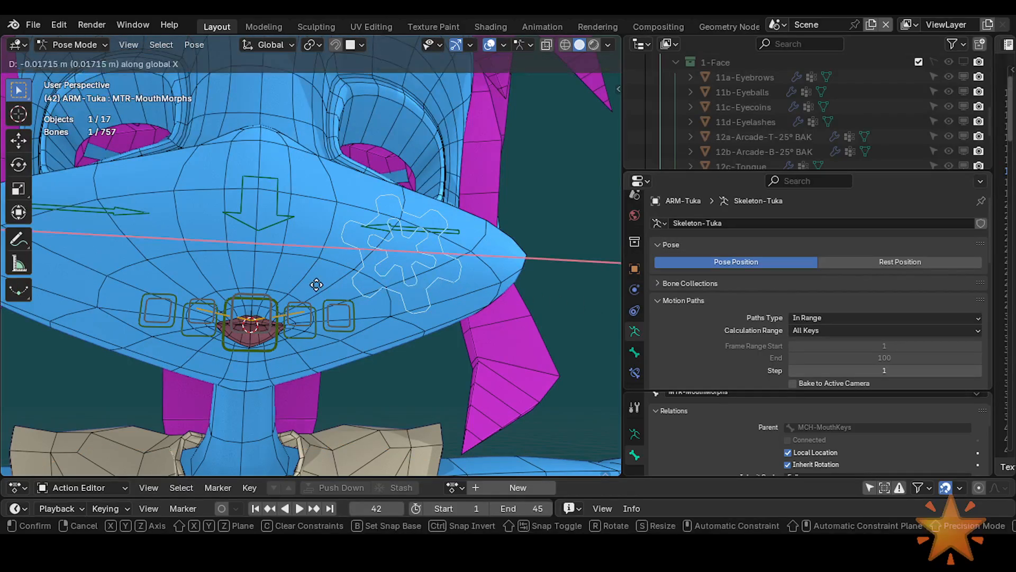
{"action": "left_click", "coordinate": [508, 297]}
{"action": "key", "text": "ctrl+Tab"}
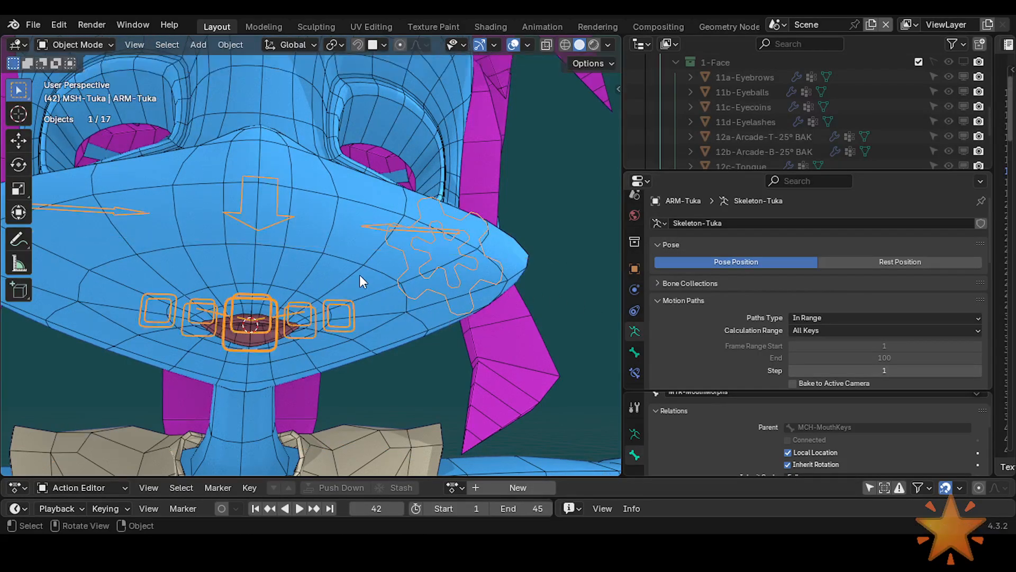
{"action": "left_click", "coordinate": [360, 275]}
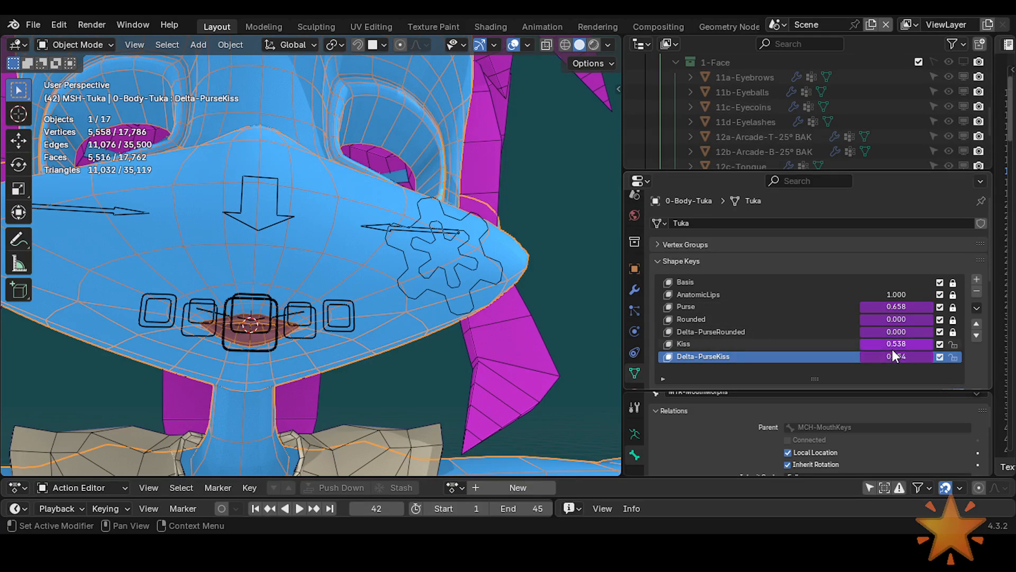
Move the gear control inward along X again, rotate it about -85°, and select the body mesh to check the fully combined shape keys
{"action": "left_click", "coordinate": [456, 285]}
{"action": "key", "text": "ctrl+Tab"}
{"action": "key", "text": "g"}
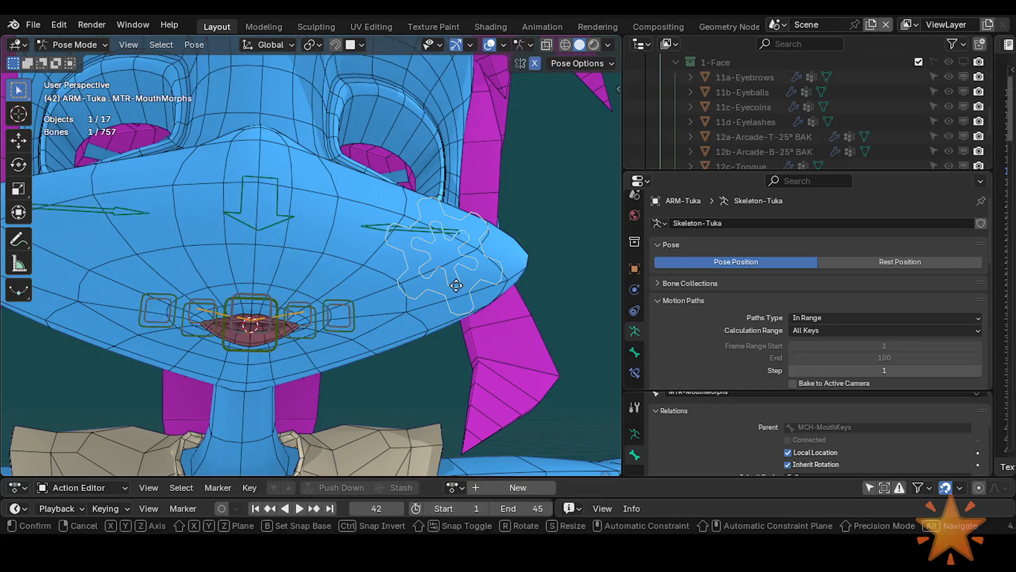
{"action": "key", "text": "x"}
{"action": "left_click", "coordinate": [372, 291]}
{"action": "key", "text": "r"}
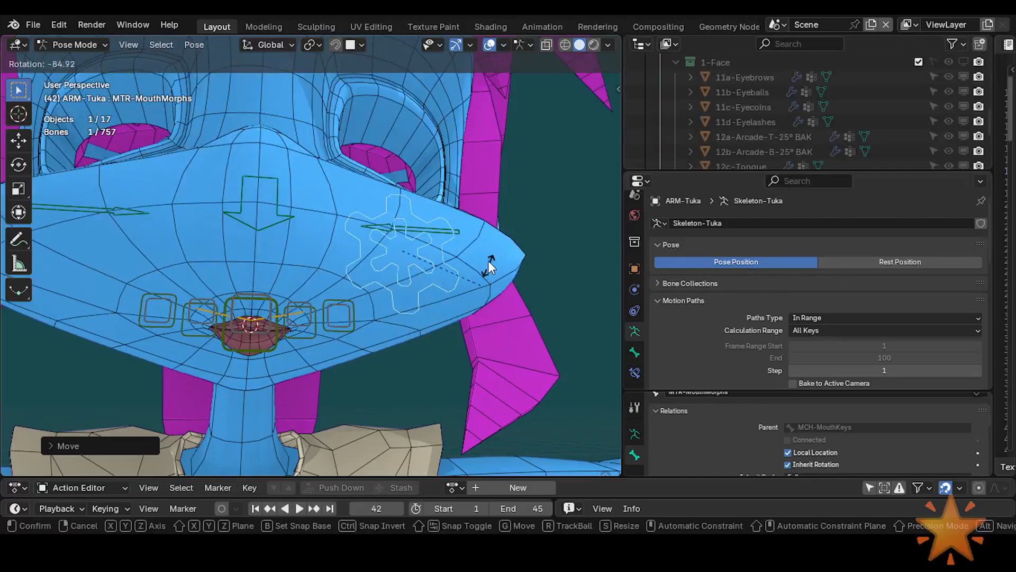
{"action": "left_click", "coordinate": [490, 268]}
{"action": "left_click", "coordinate": [336, 276]}
{"action": "key", "text": "ctrl+Tab"}
{"action": "left_click", "coordinate": [335, 253]}
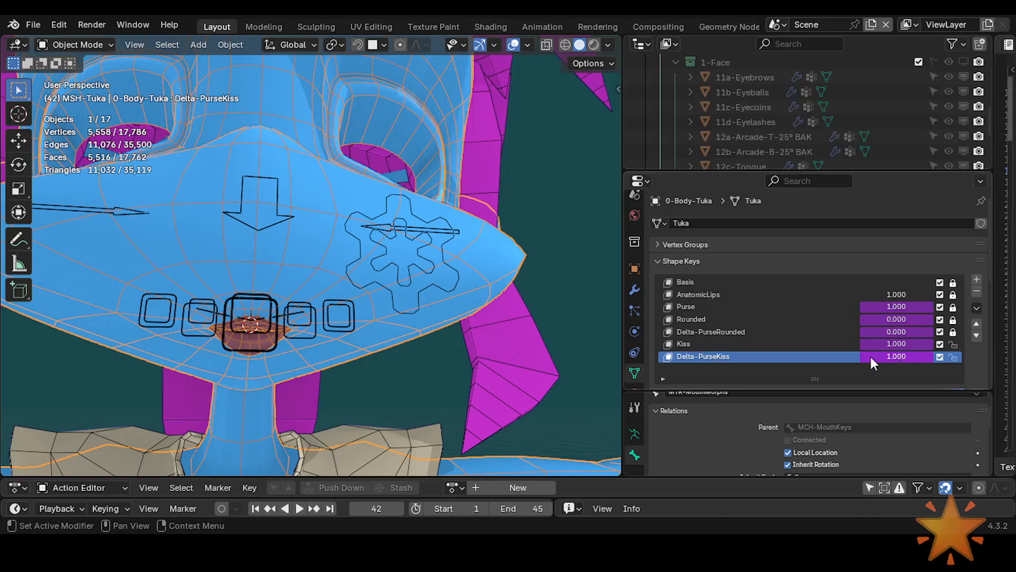
Select all visible bones of the armature in Pose Mode and clear their location and rotation
{"action": "left_click", "coordinate": [351, 262]}
{"action": "key", "text": "ctrl+Tab"}
{"action": "key", "text": "a"}
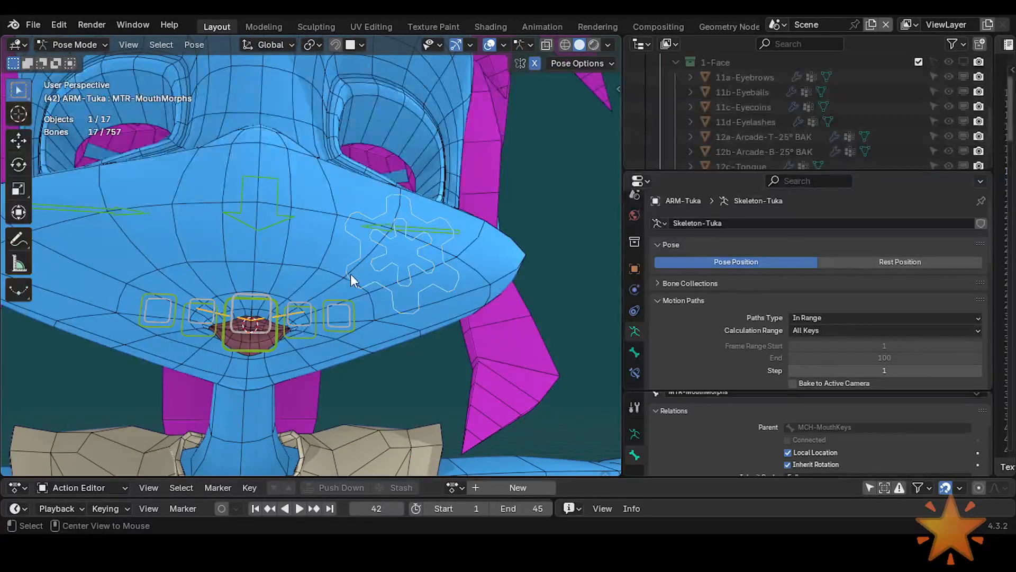
{"action": "key", "text": "alt+g"}
{"action": "key", "text": "alt+r"}
{"action": "middle_click_drag", "start_coordinate": [344, 302], "coordinate": [268, 339]}
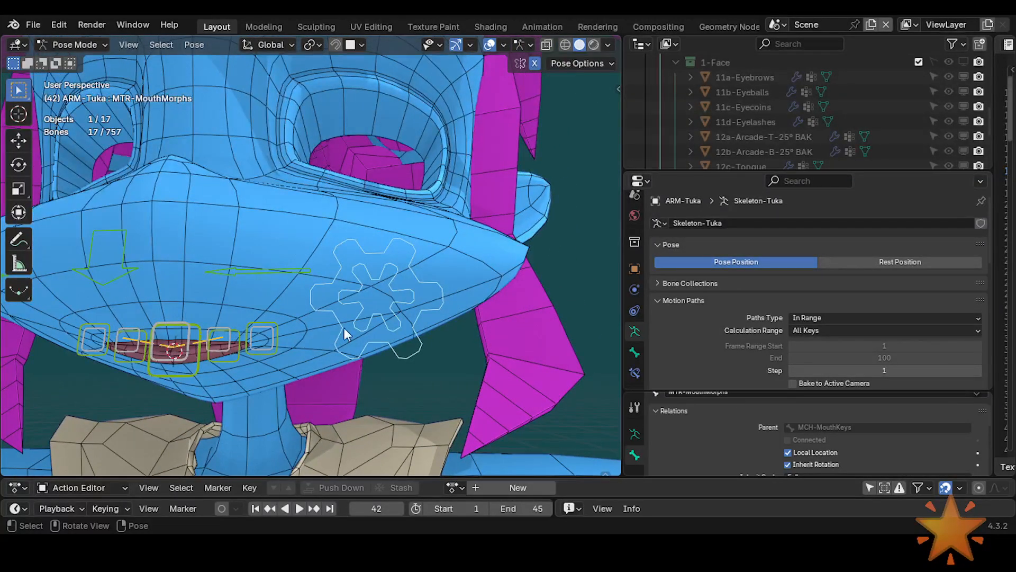
Select only the gear control and move it up along Z to open the mouth into the Rounded shape
{"action": "left_click", "coordinate": [351, 312]}
{"action": "key", "text": "g"}
{"action": "key", "text": "z"}
{"action": "left_click", "coordinate": [348, 240]}
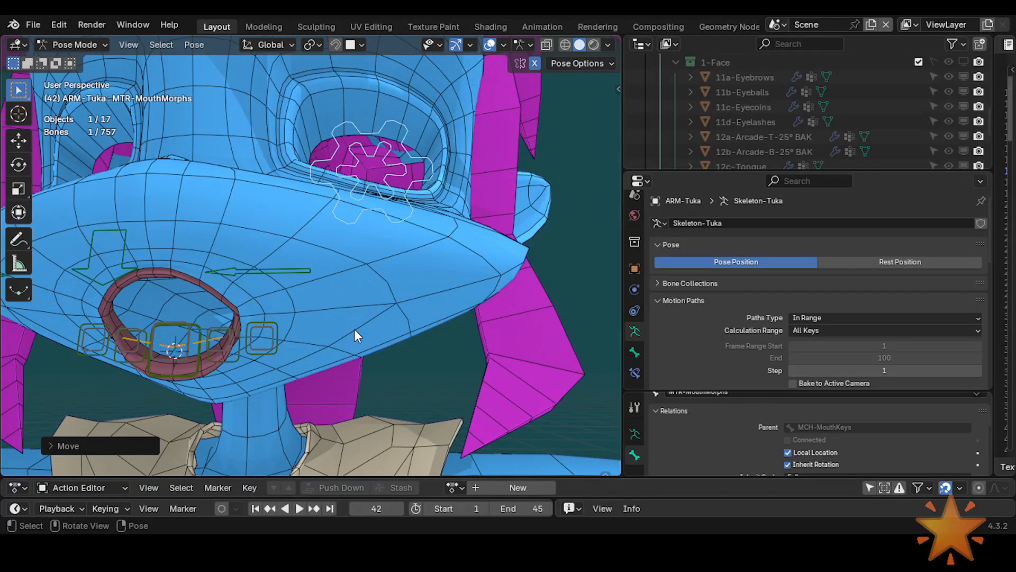
{"action": "key", "text": "r"}
{"action": "right_click", "coordinate": [313, 332]}
{"action": "key", "text": "g"}
{"action": "key", "text": "z"}
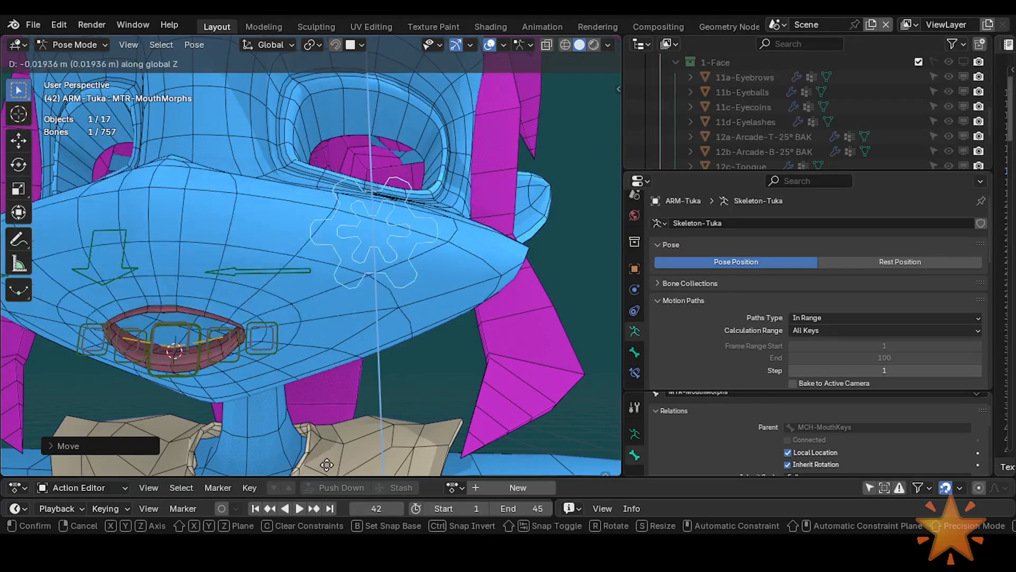
{"action": "right_click", "coordinate": [327, 464]}
Rotate the raised gear control about -178° around Y, and select the body mesh in Object Mode to inspect the combined Rounded and Kiss mouth
{"action": "key", "text": "r"}
{"action": "key", "text": "y"}
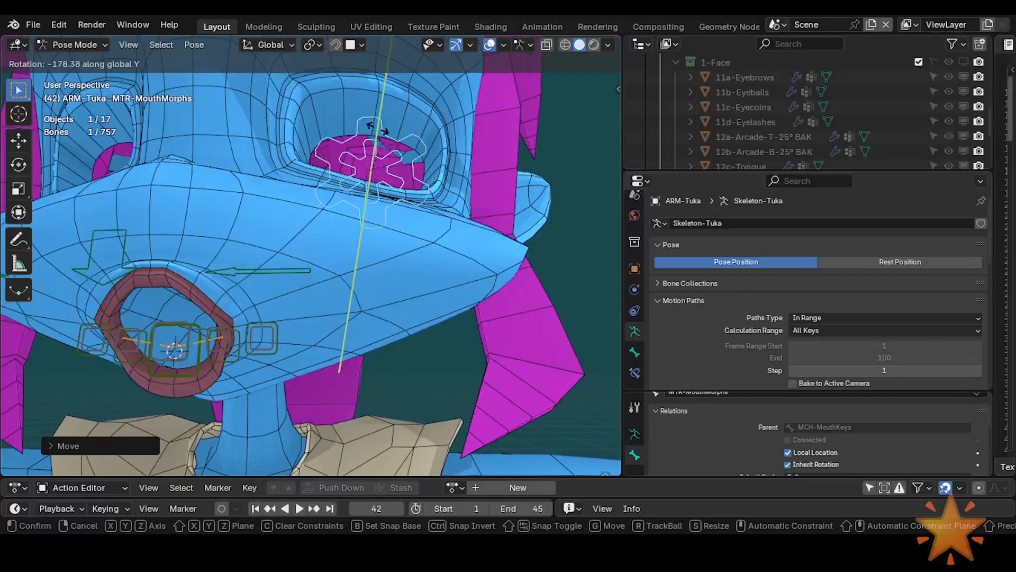
{"action": "left_click", "coordinate": [355, 128]}
{"action": "key", "text": "ctrl+Tab"}
{"action": "middle_click_drag", "start_coordinate": [247, 320], "coordinate": [307, 326], "text": "shift"}
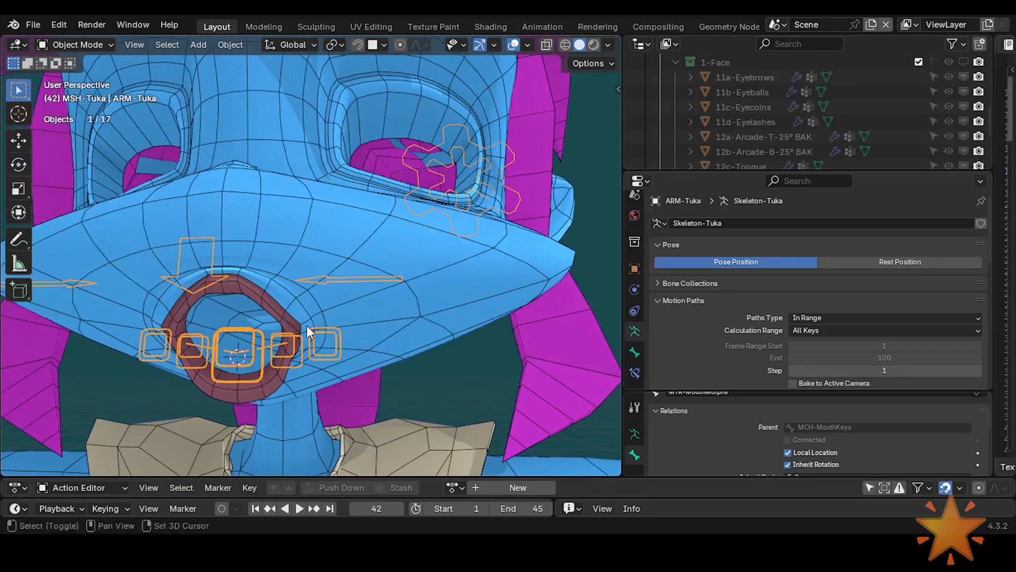
{"action": "scroll", "coordinate": [291, 296], "scroll_direction": "up", "scroll_amount": 5}
{"action": "left_click", "coordinate": [269, 264]}
{"action": "key", "text": "ctrl+Tab"}
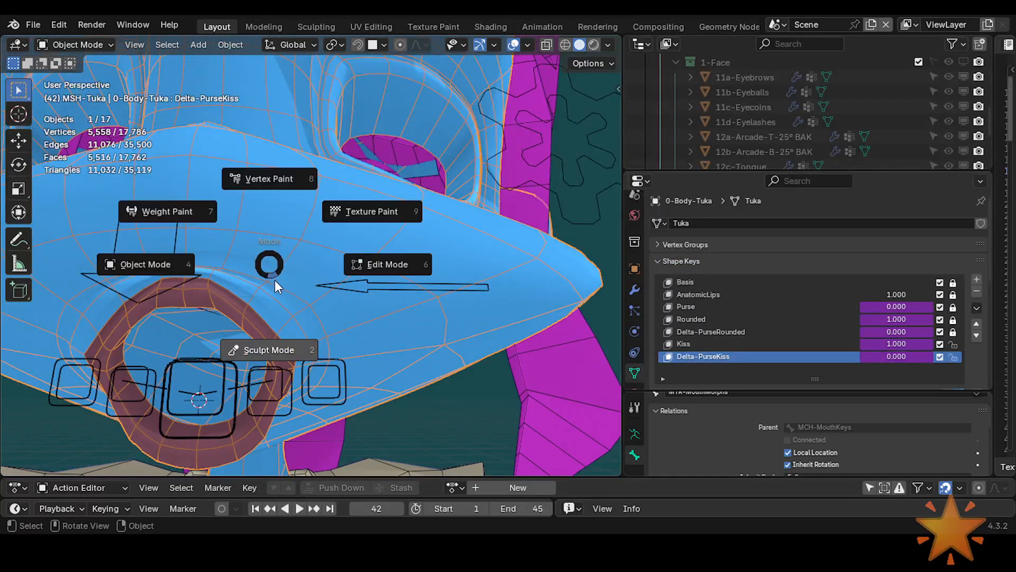
{"action": "middle_click_drag", "start_coordinate": [277, 302], "coordinate": [201, 315]}
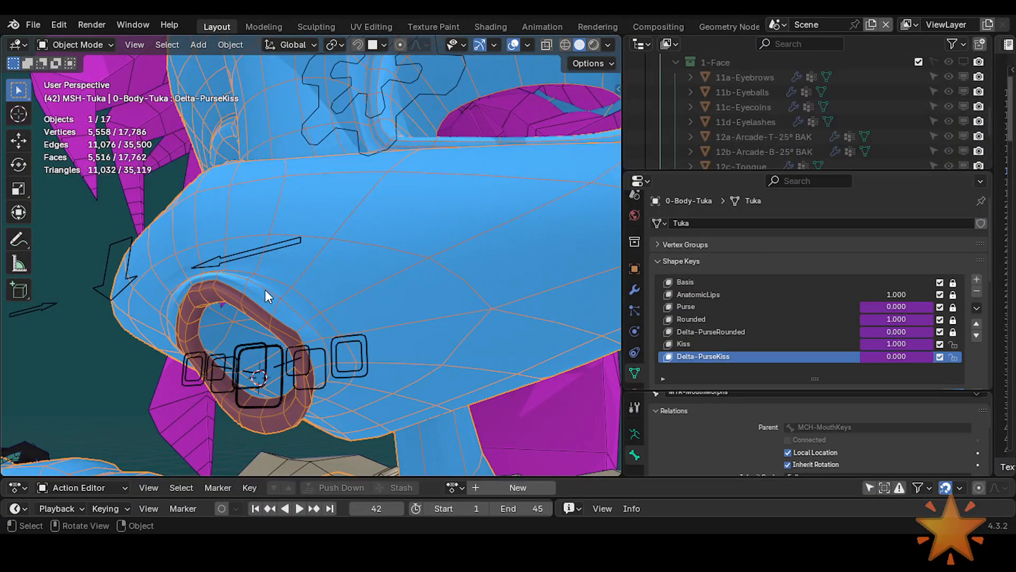
Add a new shape key to the body mesh in Object Mode and set its value to 1.000
{"action": "key", "text": "Tab"}
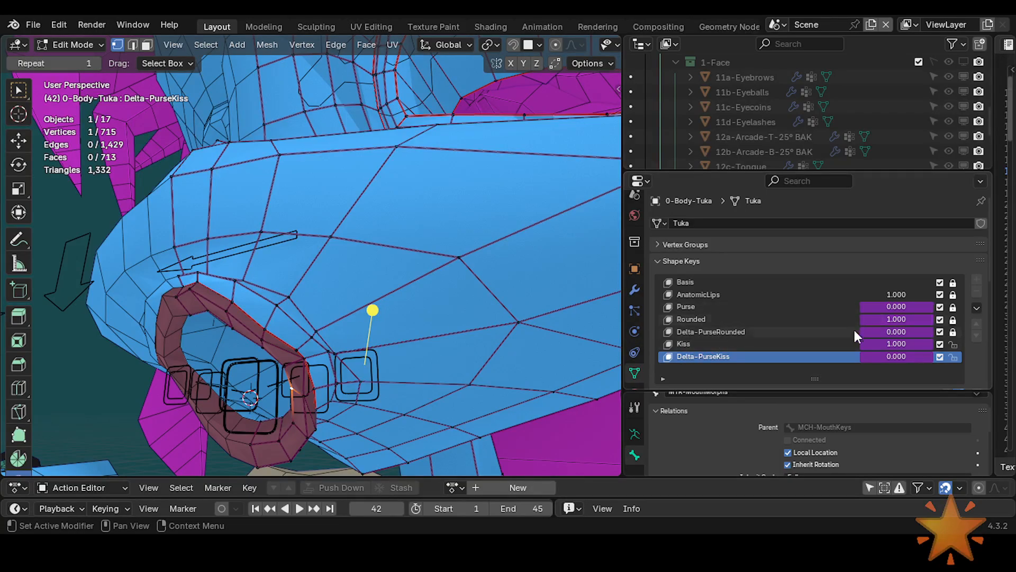
{"action": "key", "text": "Tab"}
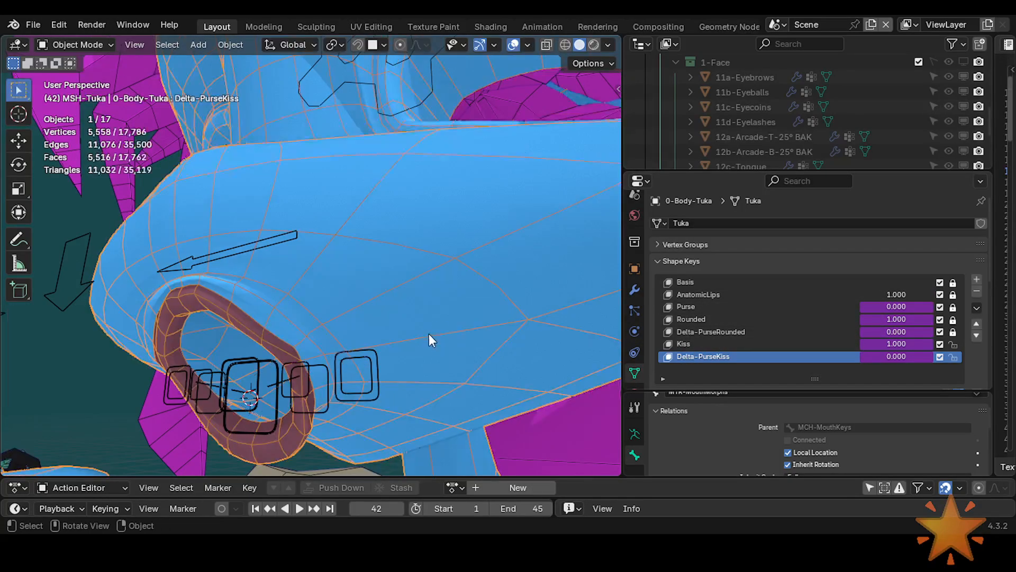
{"action": "left_click", "coordinate": [978, 278]}
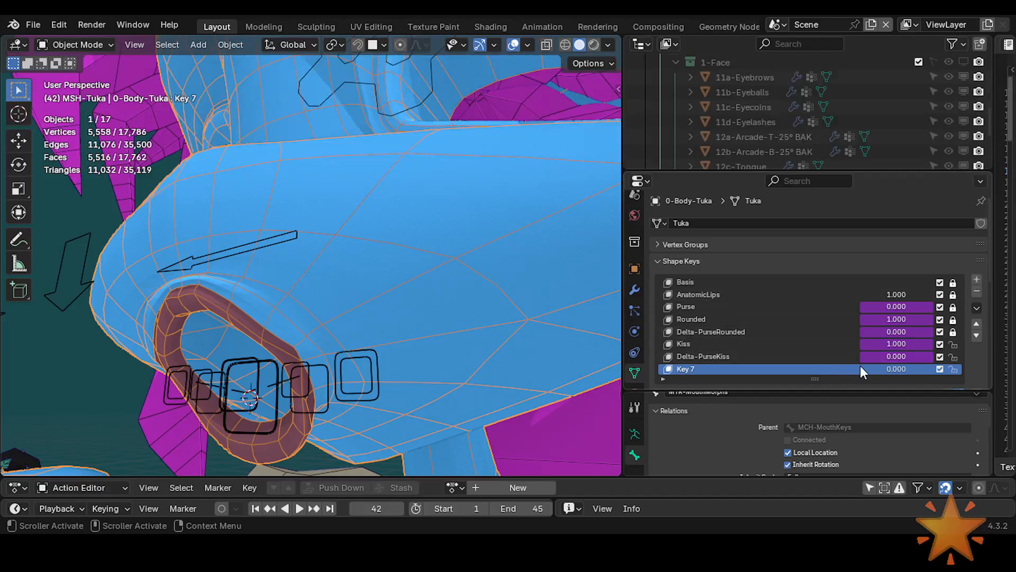
{"action": "scroll", "coordinate": [879, 357], "scroll_direction": "down", "scroll_amount": 1}
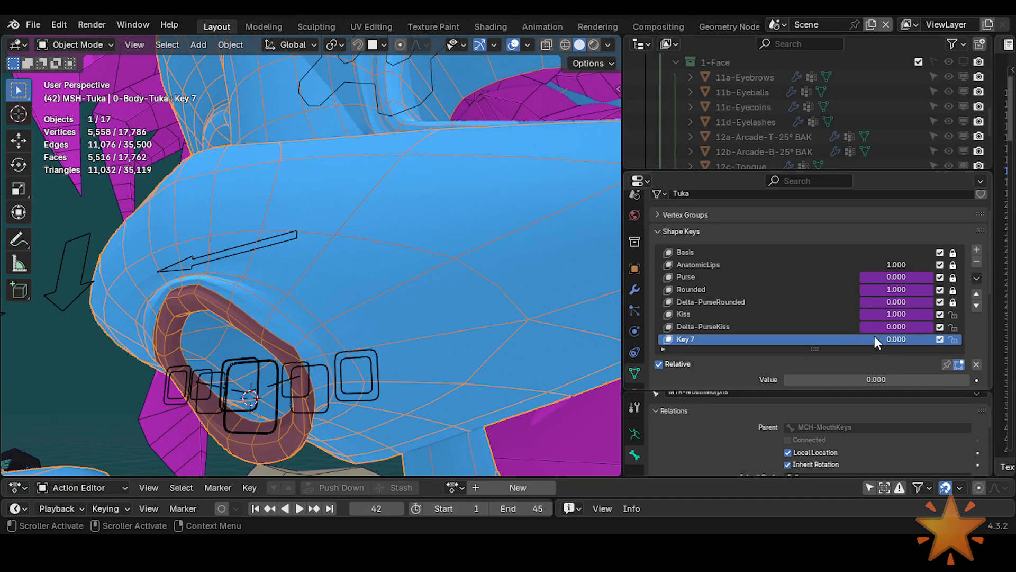
{"action": "left_click_drag", "start_coordinate": [874, 336], "coordinate": [910, 341]}
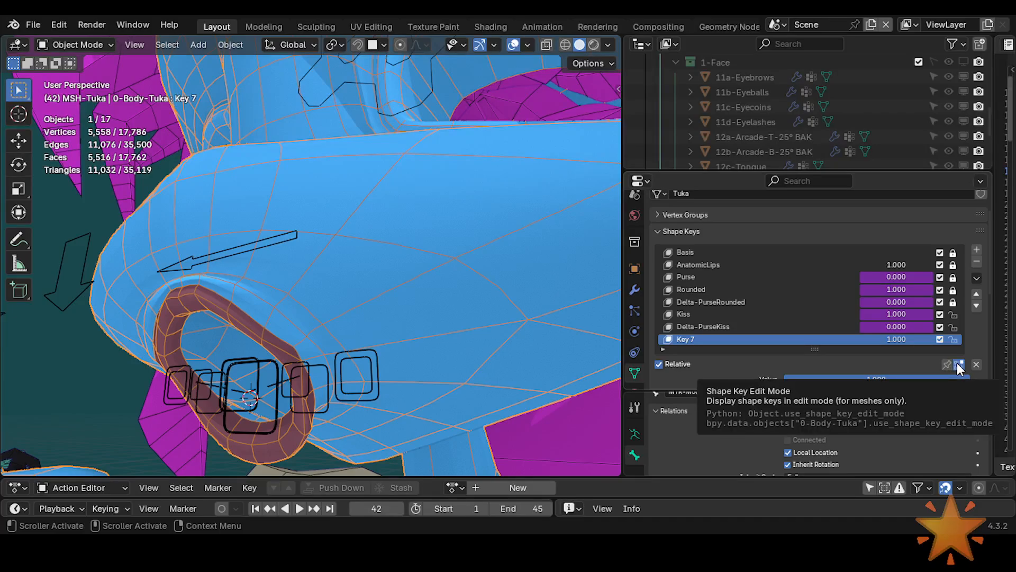
Rename the new shape key to Delta-RoundedKiss and save the file
{"action": "double_click", "coordinate": [719, 339]}
{"action": "type", "text": "Delta-RoundedKiss"}
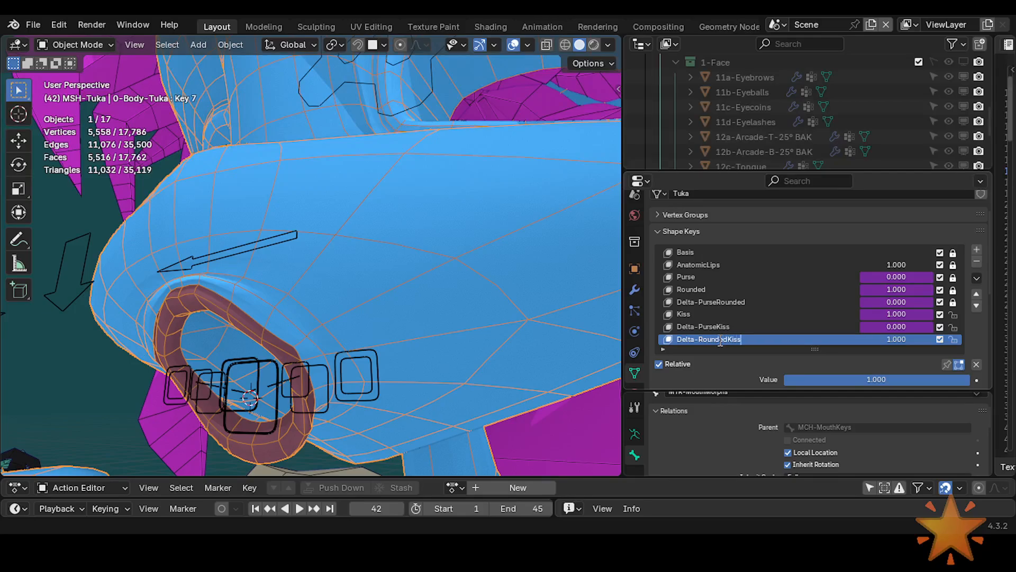
{"action": "key", "text": "Return"}
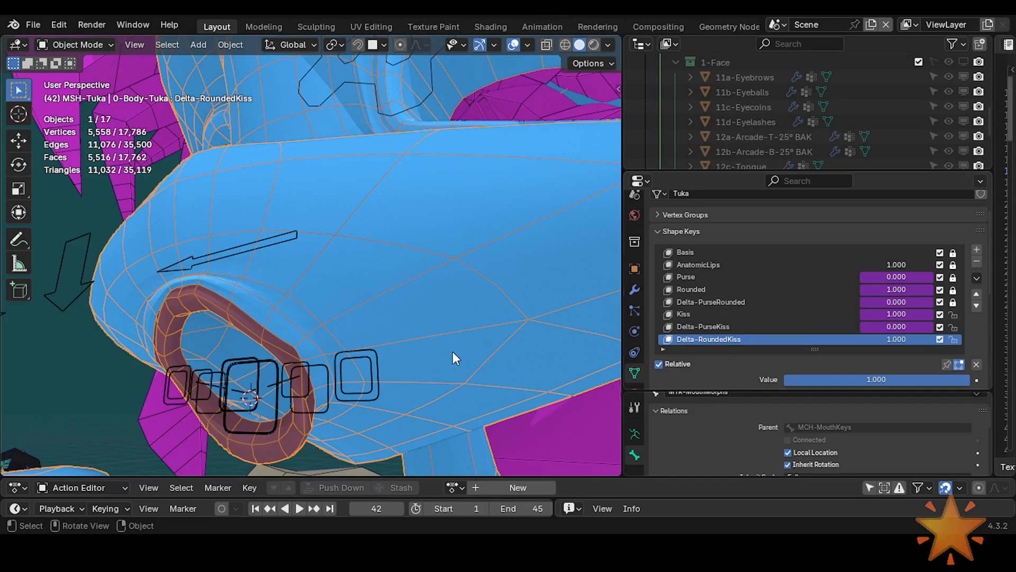
{"action": "key", "text": "ctrl+s"}
Select the armature in Pose Mode and return the gear control to its neutral pose with the mouth closed
{"action": "middle_click_drag", "start_coordinate": [326, 323], "coordinate": [352, 304]}
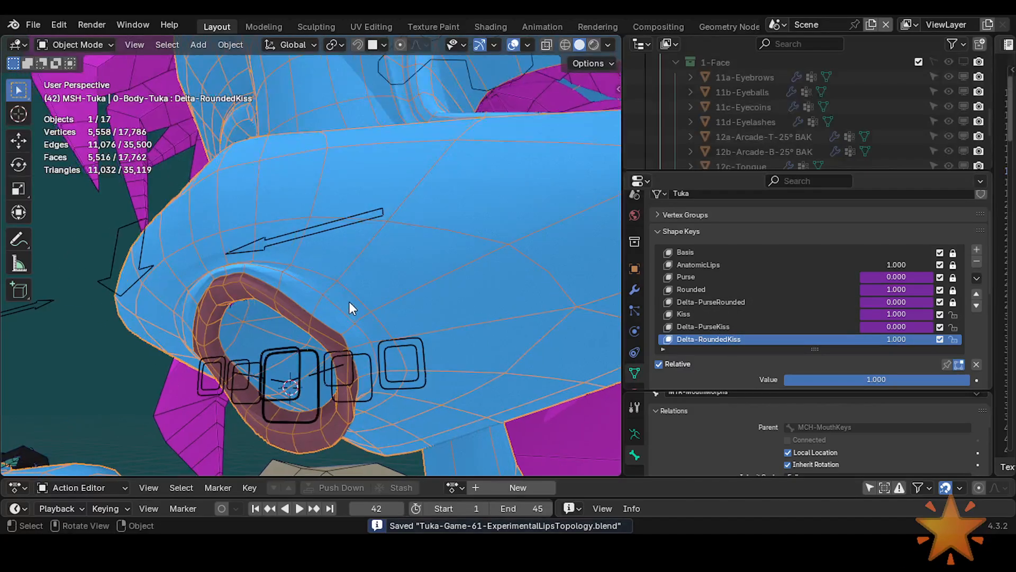
{"action": "scroll", "coordinate": [350, 288], "scroll_direction": "down", "scroll_amount": 4}
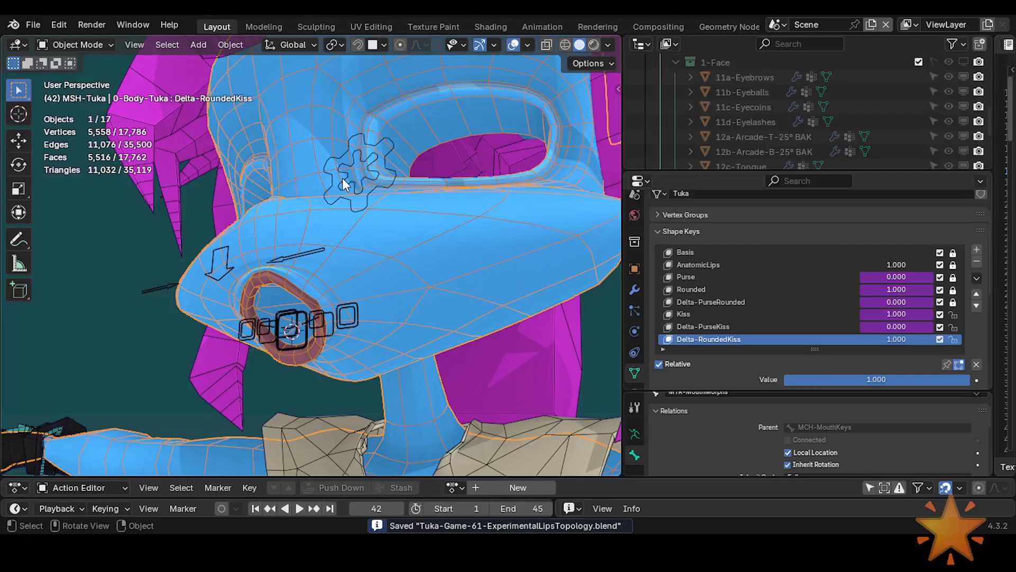
{"action": "left_click", "coordinate": [342, 196]}
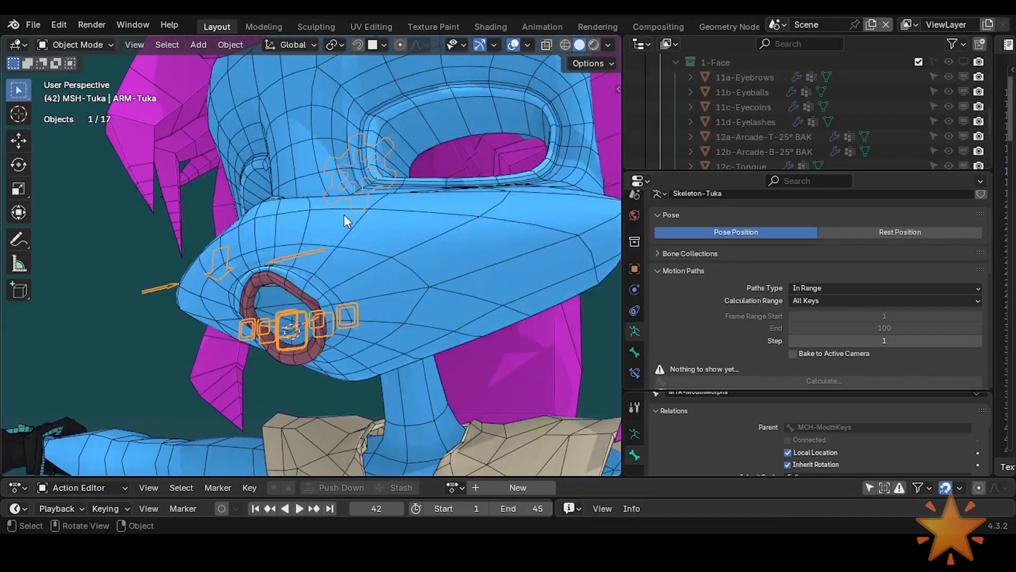
{"action": "key", "text": "ctrl+Tab"}
{"action": "left_click", "coordinate": [348, 323]}
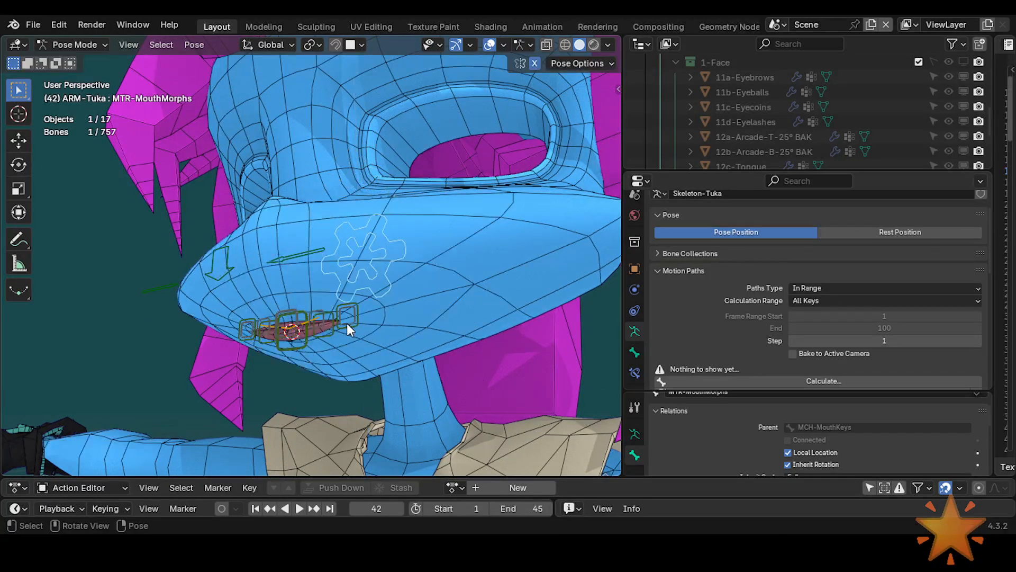
Raise the gear control to open the mouth and rotate it around Y to combine the Rounded and Kiss shapes
{"action": "key", "text": "g"}
{"action": "left_click", "coordinate": [364, 107]}
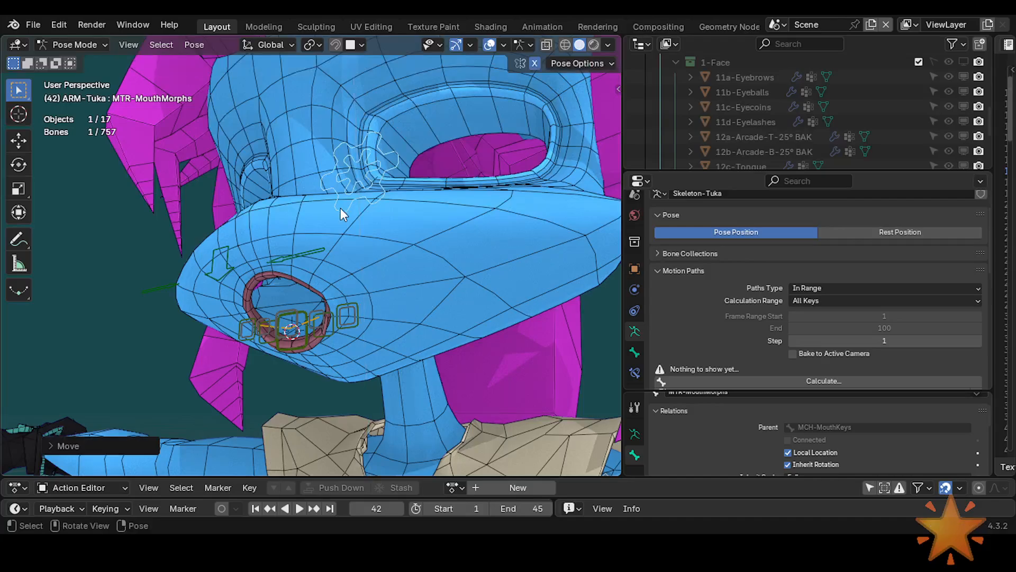
{"action": "key", "text": "r"}
{"action": "key", "text": "y"}
{"action": "left_click", "coordinate": [347, 86]}
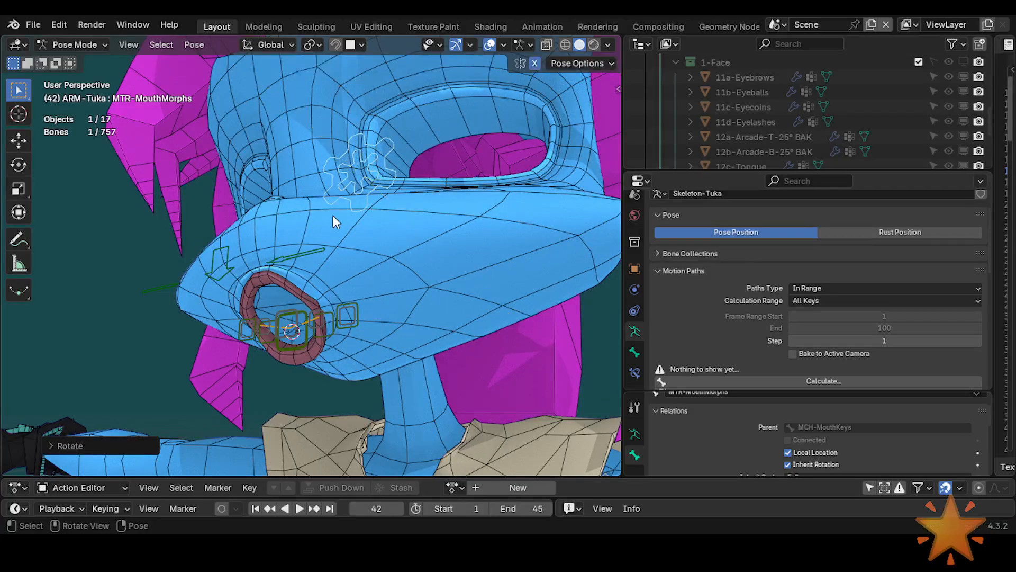
Enter Edit Mode on the body mesh with Delta-RoundedKiss active and select the edge loop just above the upper lip in edge select mode
{"action": "scroll", "coordinate": [332, 215], "scroll_direction": "up", "scroll_amount": 1}
{"action": "key", "text": "ctrl+Tab"}
{"action": "left_click", "coordinate": [317, 276]}
{"action": "scroll", "coordinate": [316, 276], "scroll_direction": "up", "scroll_amount": 1}
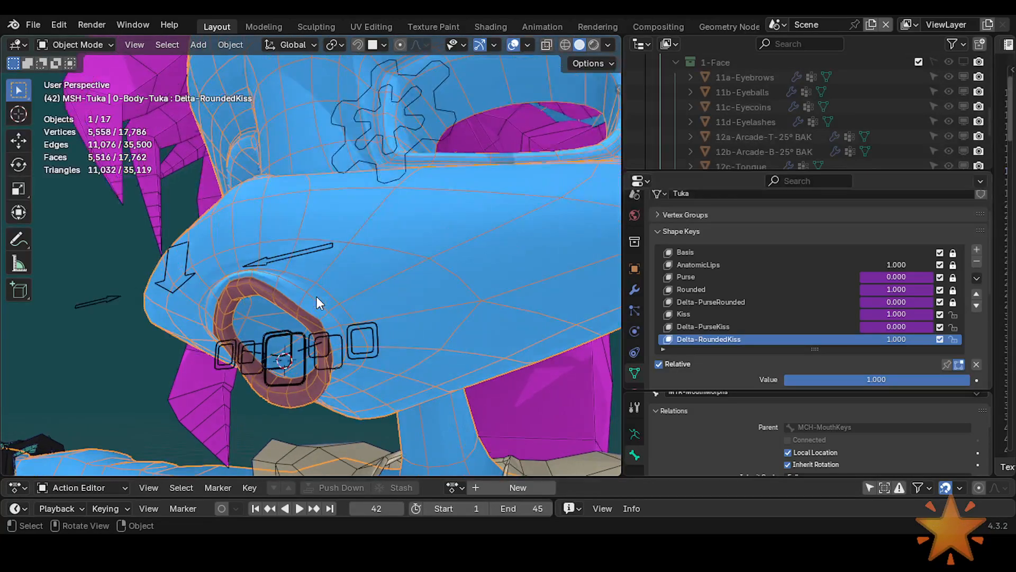
{"action": "key", "text": "Tab"}
{"action": "scroll", "coordinate": [317, 314], "scroll_direction": "up", "scroll_amount": 2}
{"action": "middle_click_drag", "start_coordinate": [297, 306], "coordinate": [320, 312]}
{"action": "scroll", "coordinate": [220, 303], "scroll_direction": "up", "scroll_amount": 1}
{"action": "middle_click_drag", "start_coordinate": [221, 303], "coordinate": [339, 361]}
{"action": "key", "text": "2"}
{"action": "left_click", "coordinate": [298, 291], "text": "alt"}
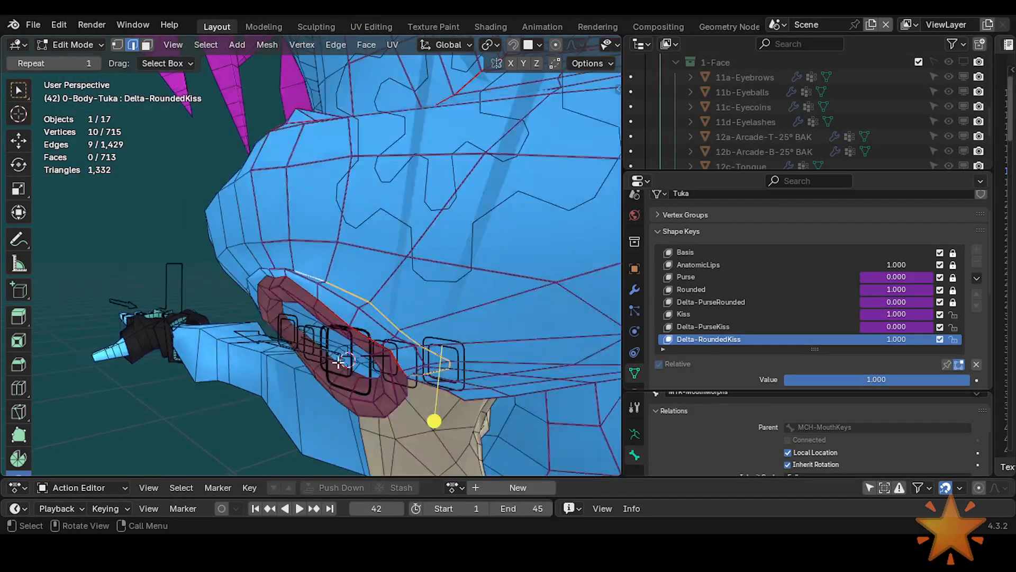
Switch the body mesh to Sculpt Mode and choose the Relax Slide brush
{"action": "middle_click_drag", "start_coordinate": [345, 268], "coordinate": [318, 318]}
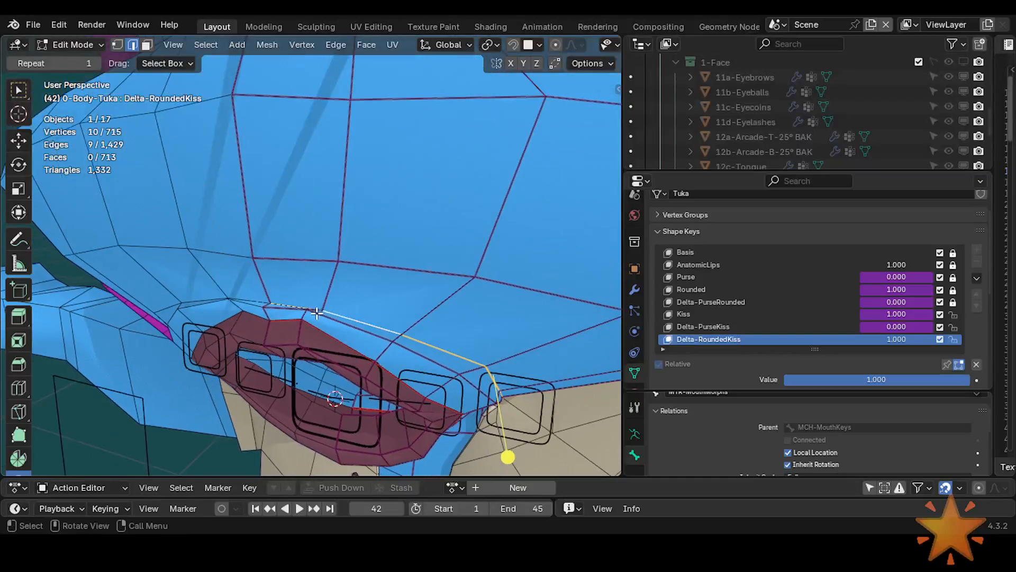
{"action": "key", "text": "ctrl+Tab"}
{"action": "left_click", "coordinate": [296, 360]}
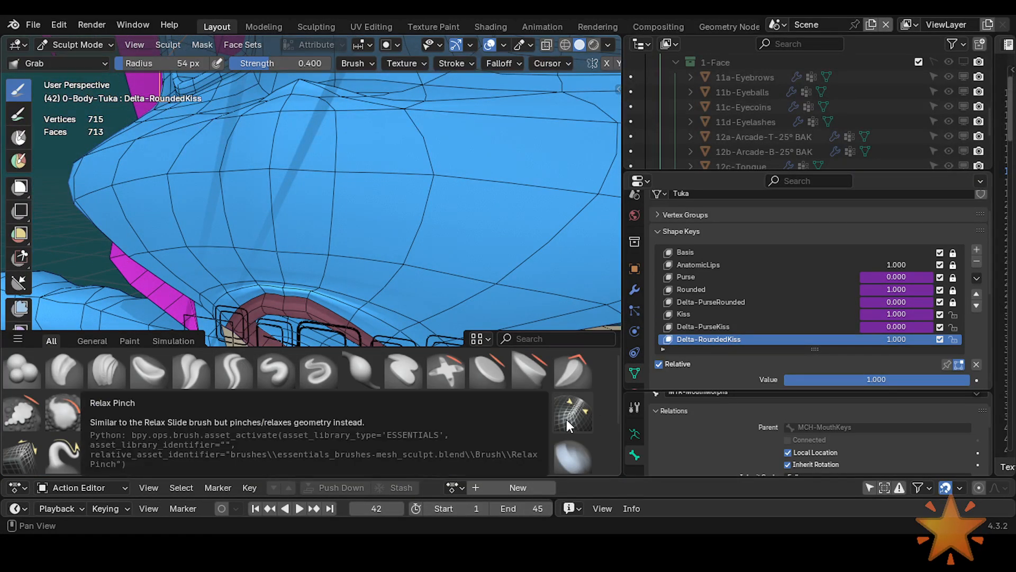
{"action": "left_click", "coordinate": [21, 456]}
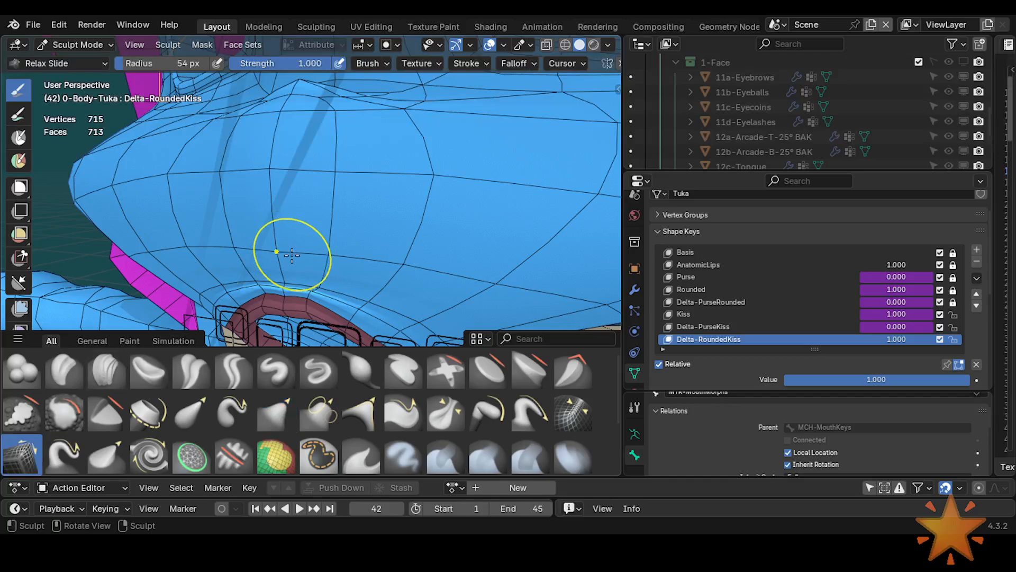
Undo the test relax stroke above the upper lip and set the brush radius to 33 px
{"action": "mouse_move", "coordinate": [291, 252]}
{"action": "left_mouse_down"}
{"action": "mouse_move", "coordinate": [292, 263]}
{"action": "mouse_move", "coordinate": [302, 260]}
{"action": "mouse_move", "coordinate": [293, 272]}
{"action": "left_mouse_up"}
{"action": "key", "text": "ctrl+z"}
{"action": "key", "text": "f"}
{"action": "left_click", "coordinate": [274, 279]}
{"action": "key", "text": "f"}
{"action": "left_click", "coordinate": [279, 279]}
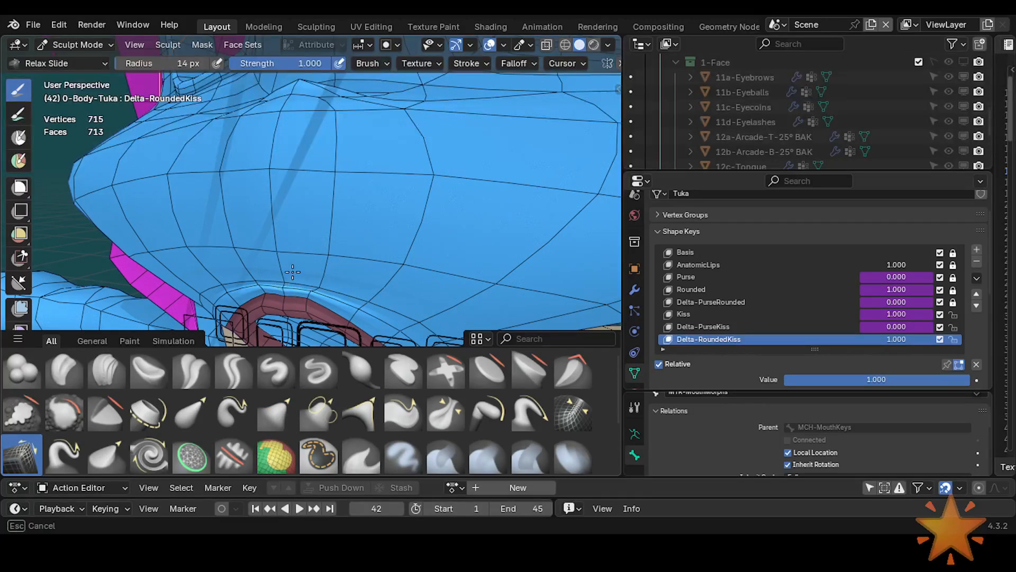
{"action": "left_click_drag", "start_coordinate": [296, 207], "coordinate": [296, 205]}
{"action": "key", "text": "f"}
{"action": "left_click", "coordinate": [306, 267]}
Relax the crowded edge loops just above the upper lip with several short brush strokes
{"action": "mouse_move", "coordinate": [295, 278]}
{"action": "left_mouse_down"}
{"action": "mouse_move", "coordinate": [290, 264]}
{"action": "mouse_move", "coordinate": [326, 277]}
{"action": "left_mouse_up"}
{"action": "left_click_drag", "start_coordinate": [327, 281], "coordinate": [322, 279]}
{"action": "mouse_move", "coordinate": [291, 287]}
{"action": "left_mouse_down"}
{"action": "mouse_move", "coordinate": [323, 292]}
{"action": "mouse_move", "coordinate": [287, 298]}
{"action": "mouse_move", "coordinate": [284, 285]}
{"action": "left_mouse_up"}
{"action": "middle_click_drag", "start_coordinate": [283, 286], "coordinate": [212, 249]}
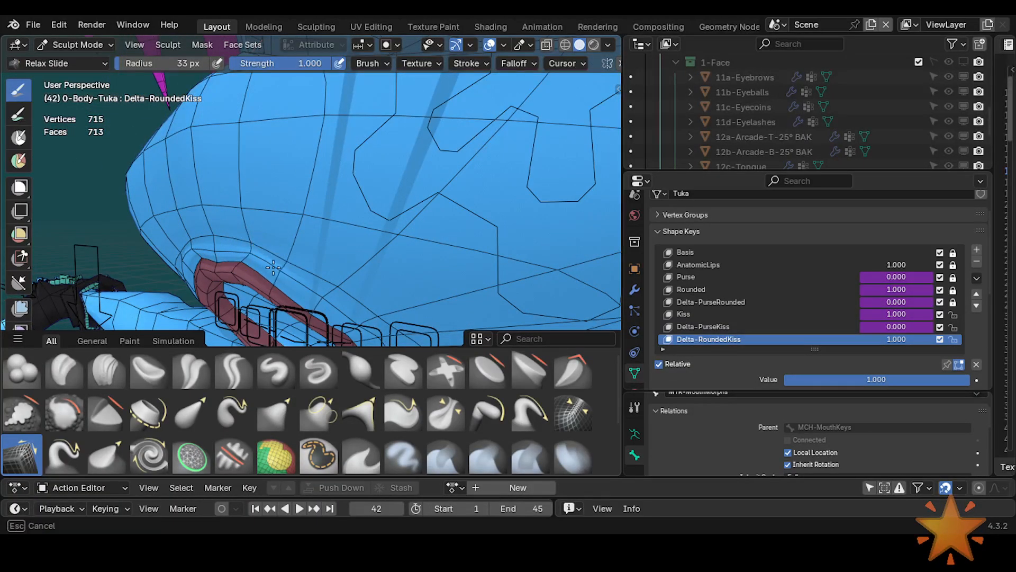
{"action": "middle_click_drag", "start_coordinate": [286, 279], "coordinate": [269, 253], "text": "shift"}
{"action": "mouse_move", "coordinate": [269, 253]}
{"action": "middle_mouse_down"}
{"action": "mouse_move", "coordinate": [212, 233]}
{"action": "mouse_move", "coordinate": [225, 229]}
{"action": "middle_mouse_up"}
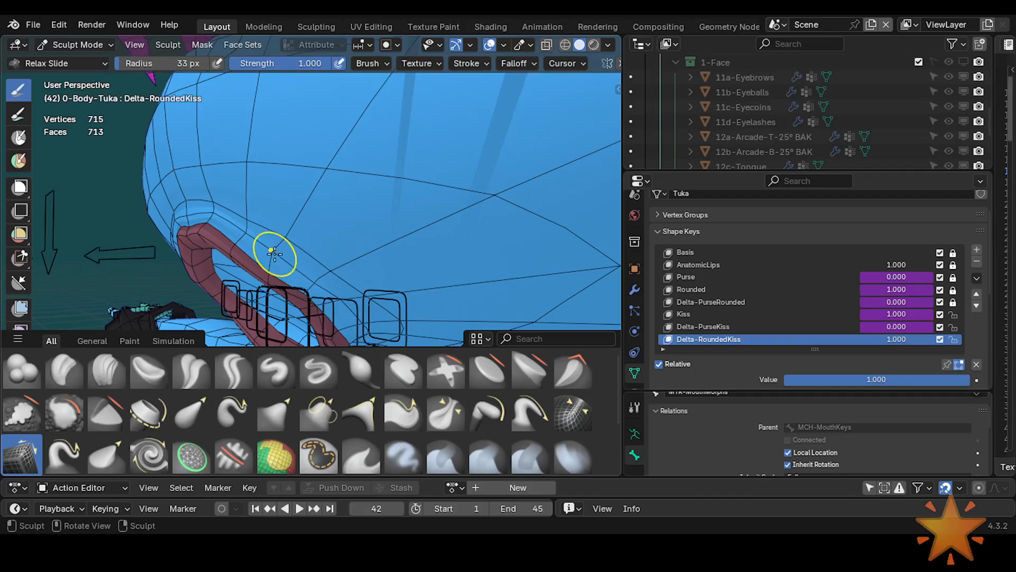
Relax the mesh beside the upper lip and around the mouth corner with short Relax Slide strokes
{"action": "middle_click_drag", "start_coordinate": [276, 253], "coordinate": [282, 259]}
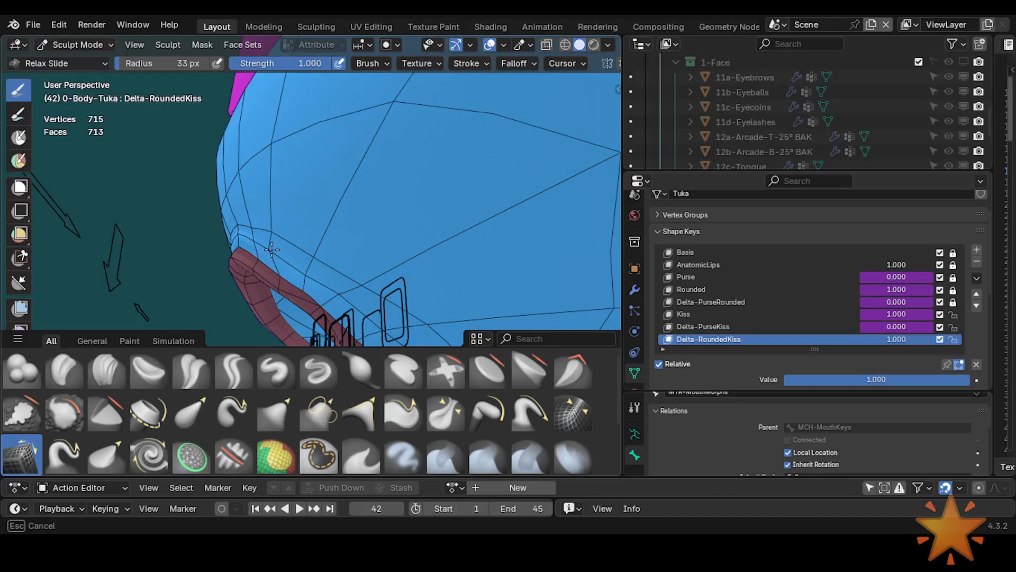
{"action": "left_click_drag", "start_coordinate": [280, 249], "coordinate": [312, 268]}
{"action": "mouse_move", "coordinate": [316, 273]}
{"action": "middle_mouse_down", "text": "shift"}
{"action": "mouse_move", "coordinate": [261, 236]}
{"action": "mouse_move", "coordinate": [328, 233]}
{"action": "middle_mouse_up", "text": "shift"}
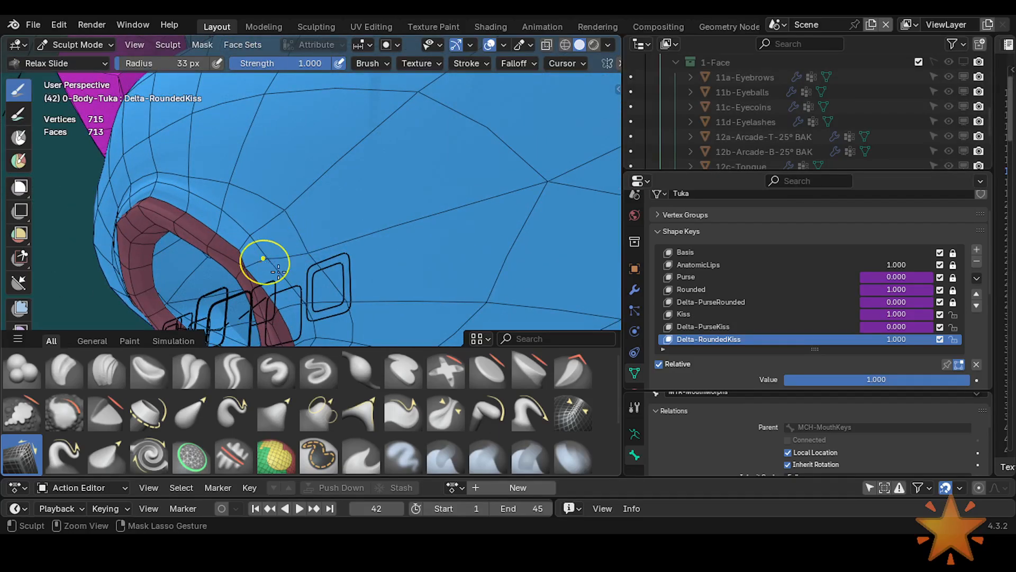
{"action": "left_click_drag", "start_coordinate": [259, 251], "coordinate": [280, 216]}
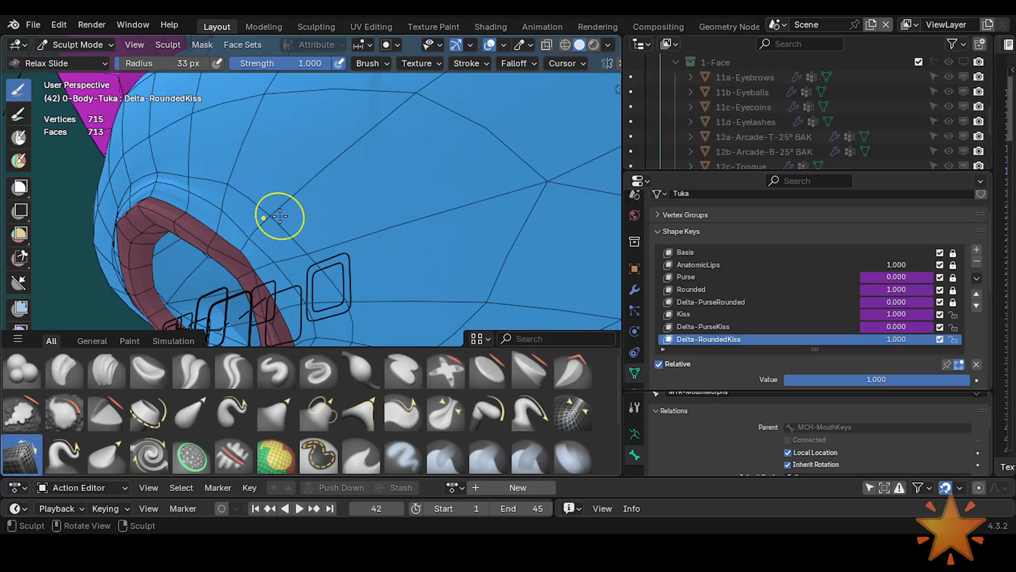
{"action": "middle_click_drag", "start_coordinate": [273, 266], "coordinate": [250, 186], "text": "shift"}
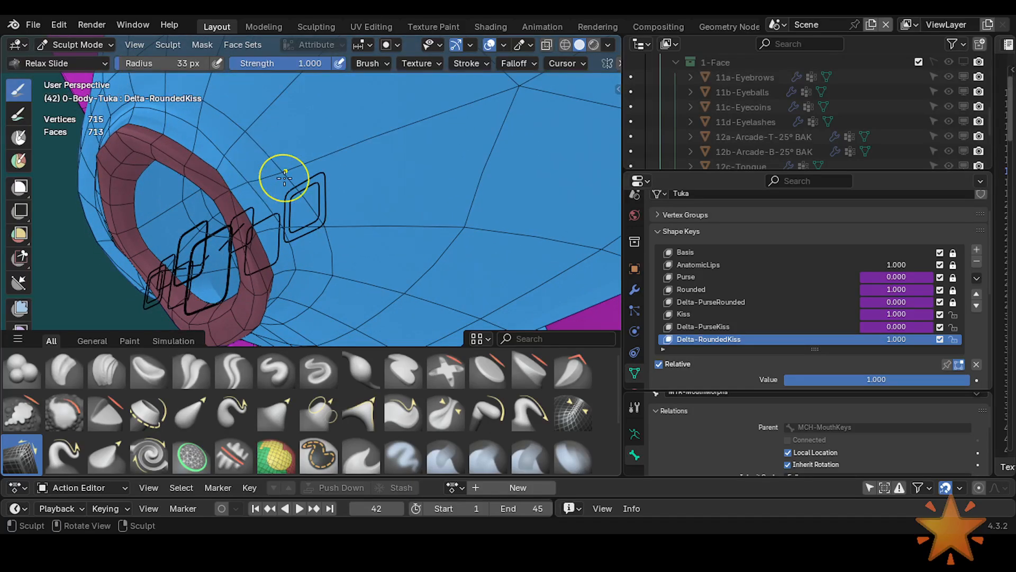
{"action": "left_click_drag", "start_coordinate": [284, 178], "coordinate": [274, 181]}
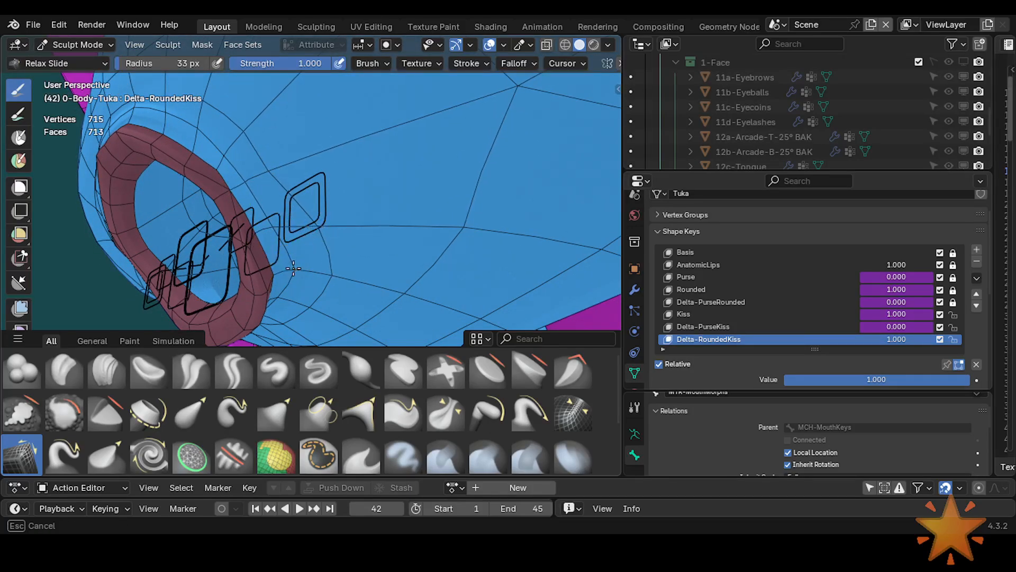
Enlarge the Relax Slide brush radius to 85 px and relax the upper side of the lip ring
{"action": "middle_click_drag", "start_coordinate": [293, 268], "coordinate": [233, 188]}
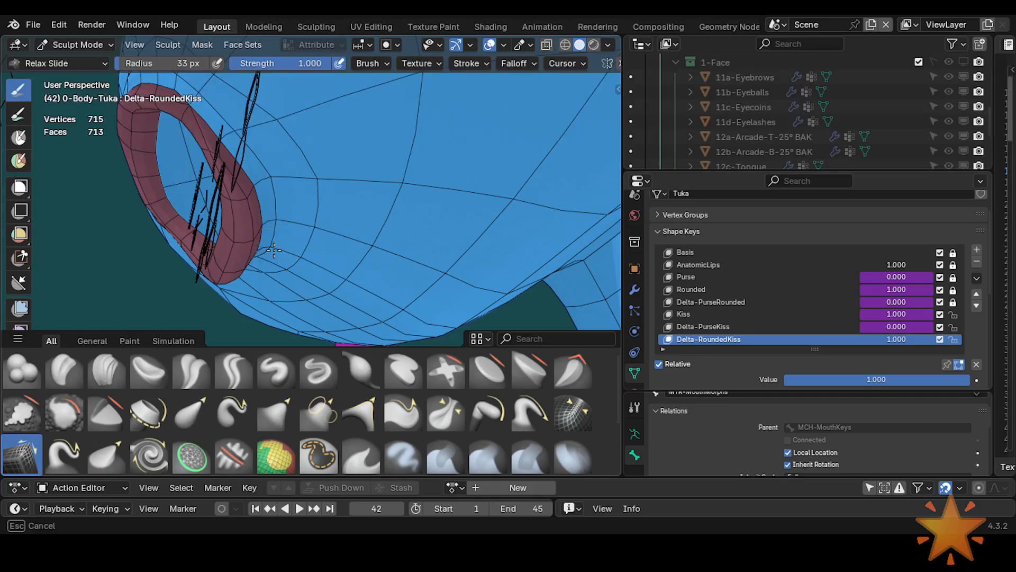
{"action": "middle_click_drag", "start_coordinate": [318, 210], "coordinate": [298, 239]}
{"action": "middle_click_drag", "start_coordinate": [264, 163], "coordinate": [265, 203]}
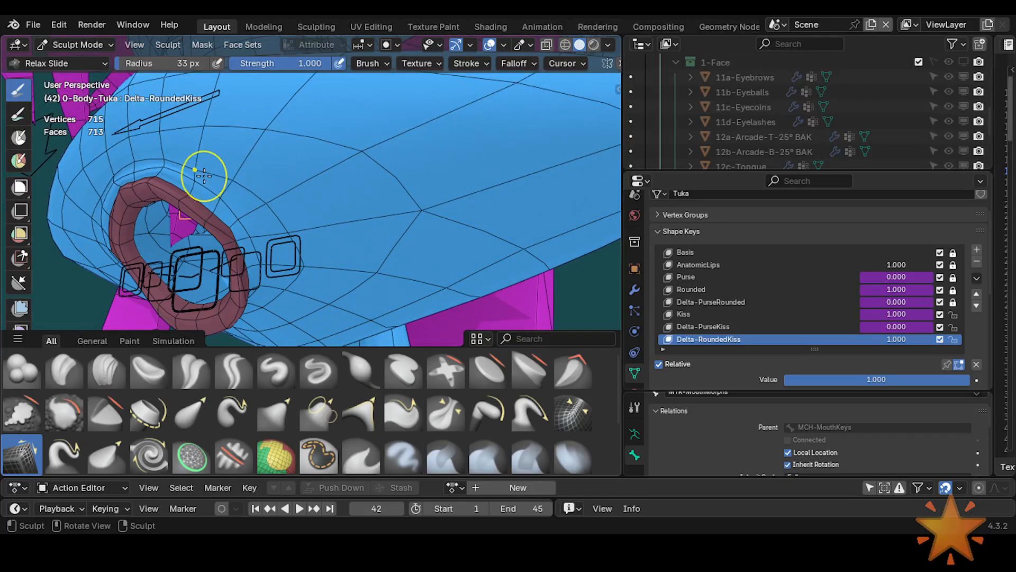
{"action": "mouse_move", "coordinate": [203, 174]}
{"action": "middle_mouse_down"}
{"action": "mouse_move", "coordinate": [204, 165]}
{"action": "mouse_move", "coordinate": [154, 222]}
{"action": "middle_mouse_up"}
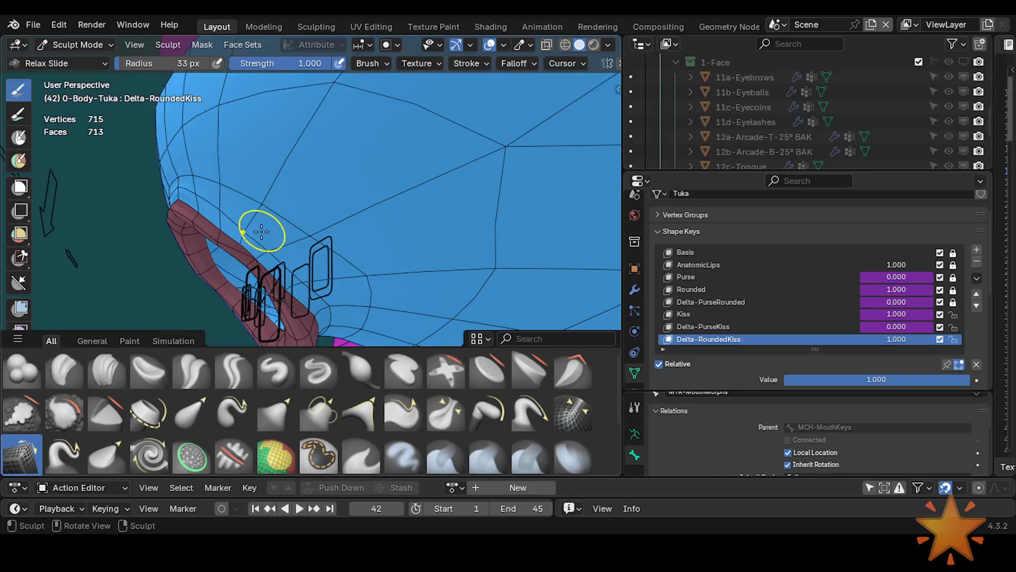
{"action": "middle_click_drag", "start_coordinate": [279, 248], "coordinate": [254, 227]}
{"action": "mouse_move", "coordinate": [254, 227]}
{"action": "middle_mouse_down", "text": "shift"}
{"action": "mouse_move", "coordinate": [220, 199]}
{"action": "mouse_move", "coordinate": [210, 212]}
{"action": "mouse_move", "coordinate": [273, 220]}
{"action": "mouse_move", "coordinate": [285, 154]}
{"action": "mouse_move", "coordinate": [269, 125]}
{"action": "mouse_move", "coordinate": [255, 237]}
{"action": "middle_mouse_up", "text": "shift"}
{"action": "key", "text": "f"}
{"action": "left_click", "coordinate": [305, 228]}
{"action": "mouse_move", "coordinate": [275, 143]}
{"action": "middle_mouse_down"}
{"action": "mouse_move", "coordinate": [232, 203]}
{"action": "mouse_move", "coordinate": [253, 292]}
{"action": "middle_mouse_up"}
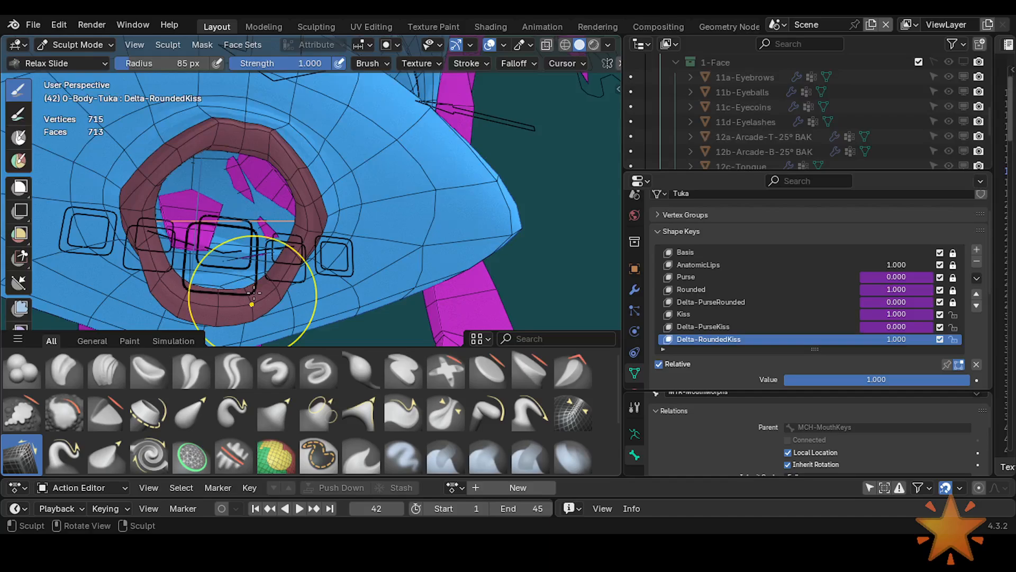
{"action": "mouse_move", "coordinate": [276, 256]}
{"action": "middle_mouse_down"}
{"action": "mouse_move", "coordinate": [277, 234]}
{"action": "mouse_move", "coordinate": [302, 218]}
{"action": "mouse_move", "coordinate": [297, 204]}
{"action": "middle_mouse_up"}
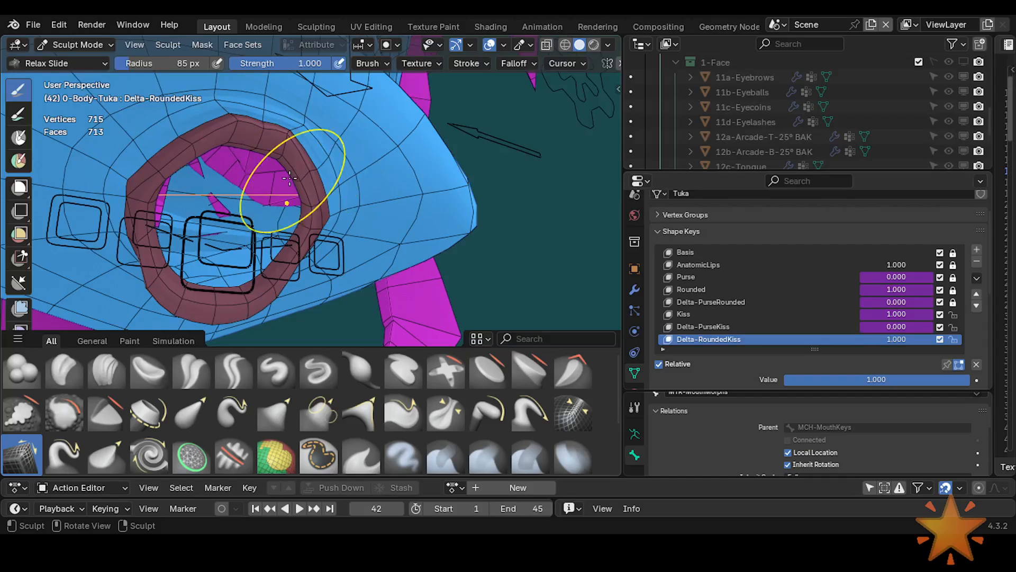
{"action": "mouse_move", "coordinate": [295, 178]}
{"action": "left_mouse_down"}
{"action": "mouse_move", "coordinate": [276, 151]}
{"action": "mouse_move", "coordinate": [289, 147]}
{"action": "left_mouse_up"}
{"action": "mouse_move", "coordinate": [310, 141]}
{"action": "middle_mouse_down", "text": "shift"}
{"action": "mouse_move", "coordinate": [248, 225]}
{"action": "mouse_move", "coordinate": [190, 243]}
{"action": "middle_mouse_up", "text": "shift"}
Return to Edit Mode in face select mode, select the inner-lip face loop and smooth its vertices
{"action": "key", "text": "Tab"}
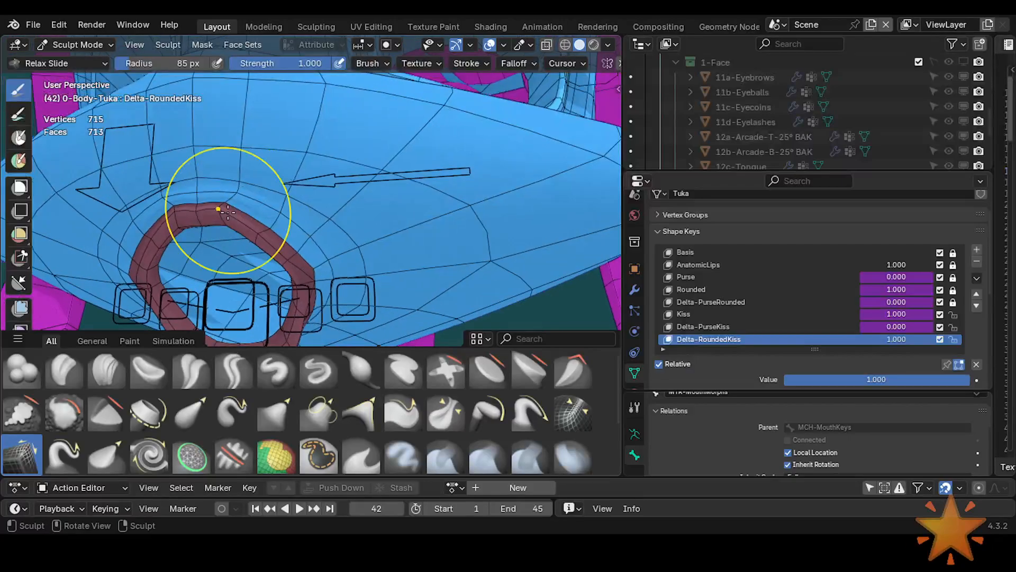
{"action": "key", "text": "3"}
{"action": "middle_click_drag", "start_coordinate": [229, 233], "coordinate": [268, 288]}
{"action": "left_click", "coordinate": [327, 272], "text": "alt"}
{"action": "middle_click_drag", "start_coordinate": [327, 271], "coordinate": [327, 302]}
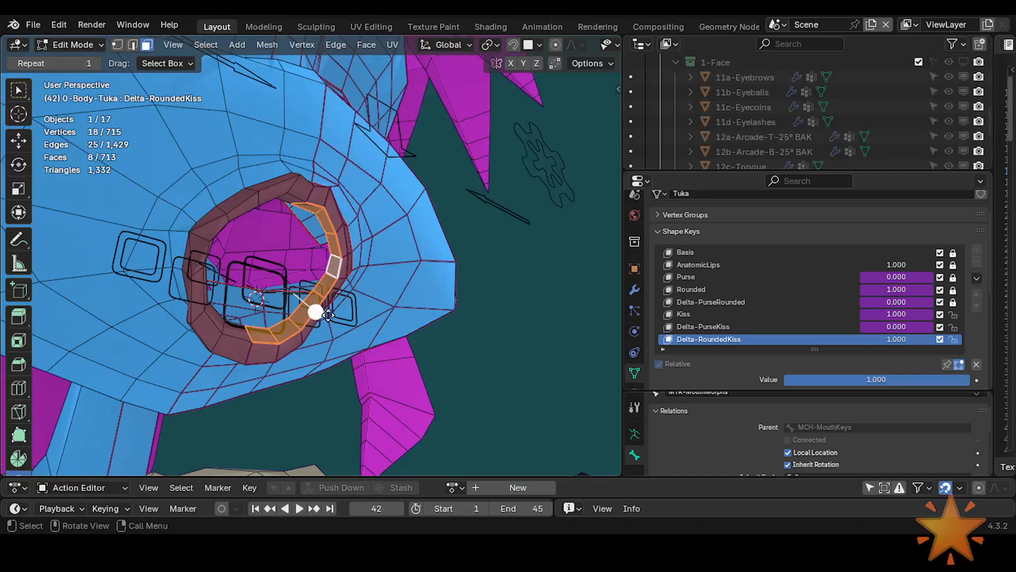
{"action": "left_click", "coordinate": [328, 315]}
{"action": "left_click_drag", "start_coordinate": [329, 315], "coordinate": [336, 316]}
{"action": "middle_click_drag", "start_coordinate": [335, 316], "coordinate": [191, 257]}
{"action": "middle_click_drag", "start_coordinate": [191, 258], "coordinate": [104, 230]}
{"action": "middle_click_drag", "start_coordinate": [395, 319], "coordinate": [241, 353]}
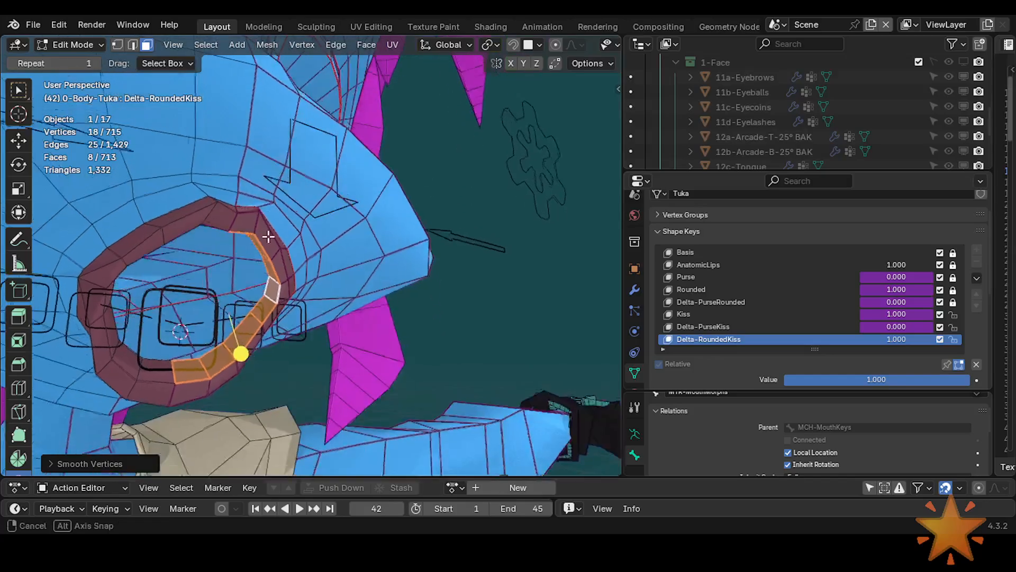
Replace the selection with the face loop on the blue skin surrounding the outer edge of the lips
{"action": "middle_click_drag", "start_coordinate": [268, 237], "coordinate": [318, 218]}
{"action": "key", "text": "alt+a"}
{"action": "left_click", "coordinate": [257, 216], "text": "alt"}
{"action": "key", "text": "alt+a"}
{"action": "left_click", "coordinate": [261, 203], "text": "alt"}
{"action": "key", "text": "alt+a"}
{"action": "middle_click_drag", "start_coordinate": [233, 218], "coordinate": [275, 257]}
{"action": "left_click", "coordinate": [302, 216], "text": "alt"}
{"action": "key", "text": "alt+a"}
{"action": "left_click", "coordinate": [317, 234], "text": "alt"}
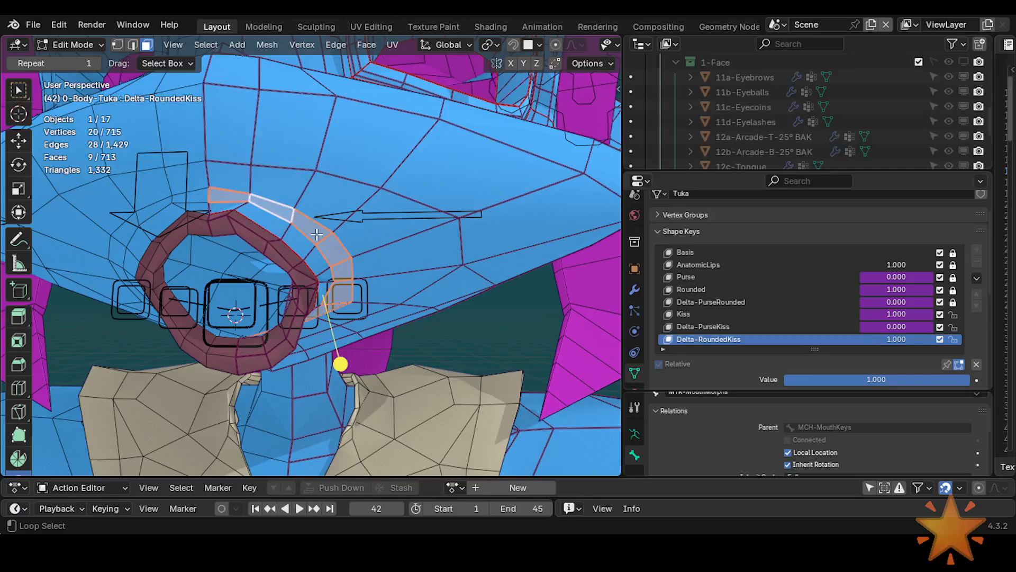
{"action": "left_click_drag", "start_coordinate": [347, 353], "coordinate": [355, 362]}
In vertex select mode, slightly reposition the vertex in the skin loop just above the upper lip
{"action": "key", "text": "1"}
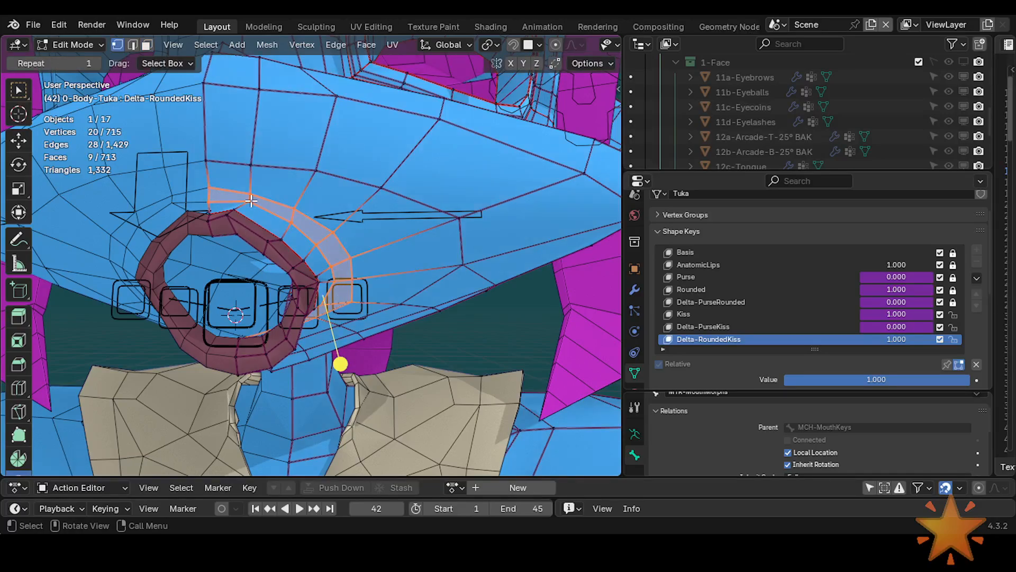
{"action": "left_click", "coordinate": [248, 199]}
{"action": "key", "text": "g"}
{"action": "left_click", "coordinate": [251, 199]}
{"action": "left_click", "coordinate": [252, 198]}
{"action": "key", "text": "g"}
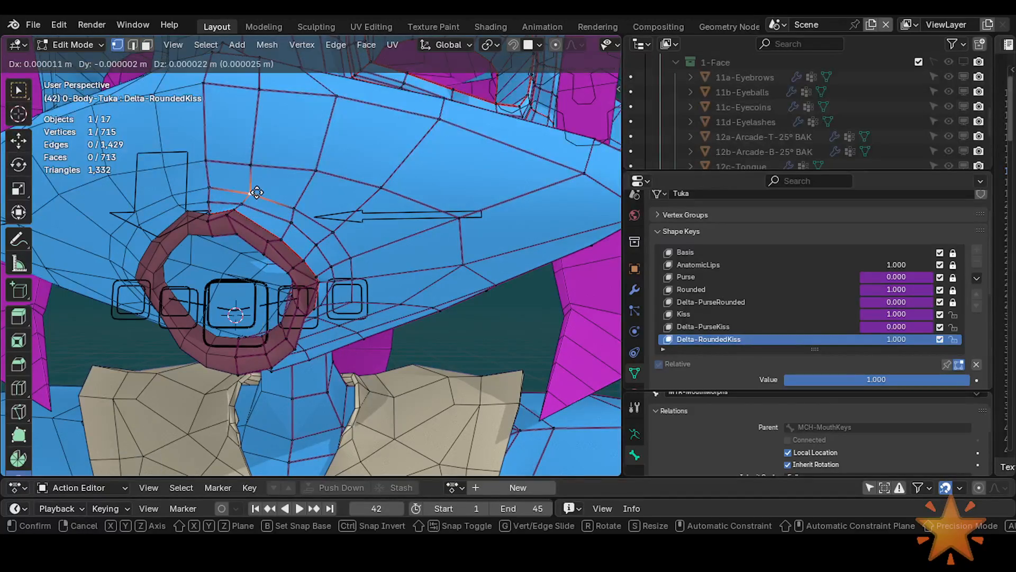
{"action": "left_click", "coordinate": [254, 194]}
Slide the skin vertex beside the mouth corner along its edge, away from the lips
{"action": "mouse_move", "coordinate": [263, 290]}
{"action": "middle_mouse_down"}
{"action": "mouse_move", "coordinate": [243, 247]}
{"action": "mouse_move", "coordinate": [249, 277]}
{"action": "middle_mouse_up"}
{"action": "middle_click_drag", "start_coordinate": [258, 316], "coordinate": [208, 341]}
{"action": "left_click", "coordinate": [216, 270]}
{"action": "key", "text": "g"}
{"action": "key", "text": "g"}
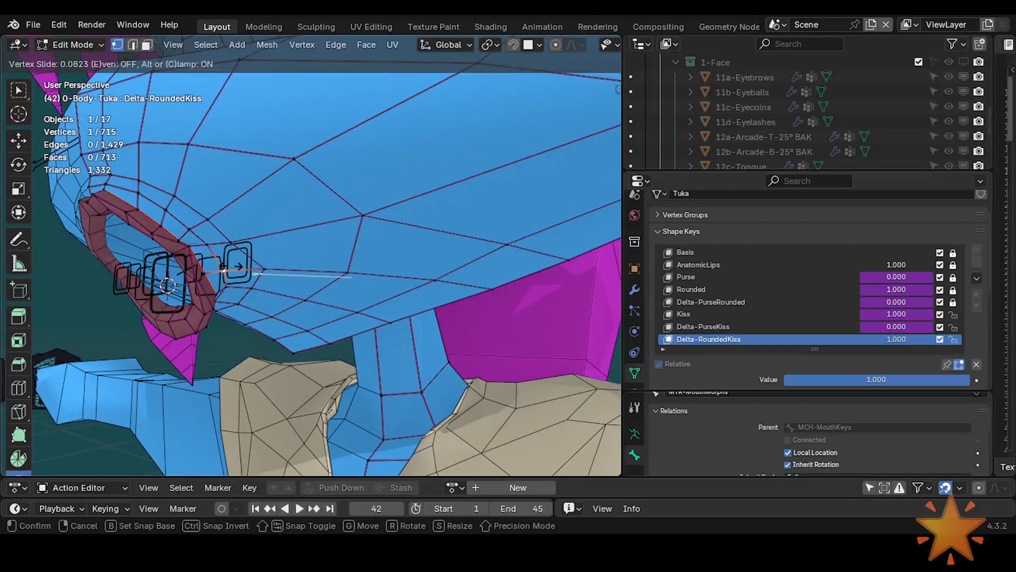
{"action": "left_click", "coordinate": [236, 276]}
{"action": "middle_click_drag", "start_coordinate": [236, 277], "coordinate": [316, 304]}
Move the lip vertex near the mouth corner to even out the lip shape
{"action": "scroll", "coordinate": [265, 288], "scroll_direction": "up", "scroll_amount": 2}
{"action": "left_click", "coordinate": [198, 288]}
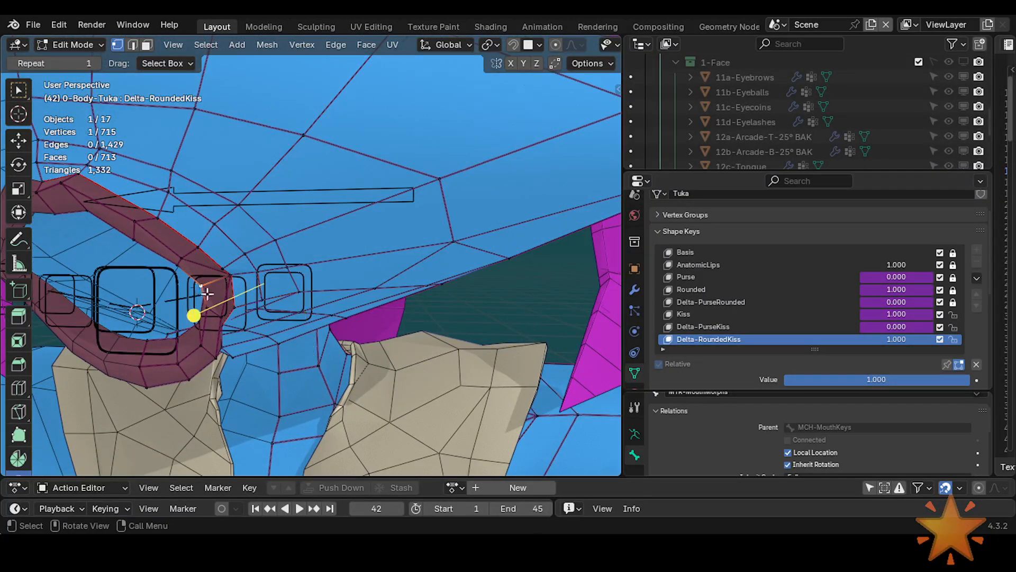
{"action": "middle_click_drag", "start_coordinate": [207, 292], "coordinate": [306, 311]}
{"action": "middle_click_drag", "start_coordinate": [305, 311], "coordinate": [220, 273]}
{"action": "key", "text": "g"}
{"action": "left_click", "coordinate": [218, 283]}
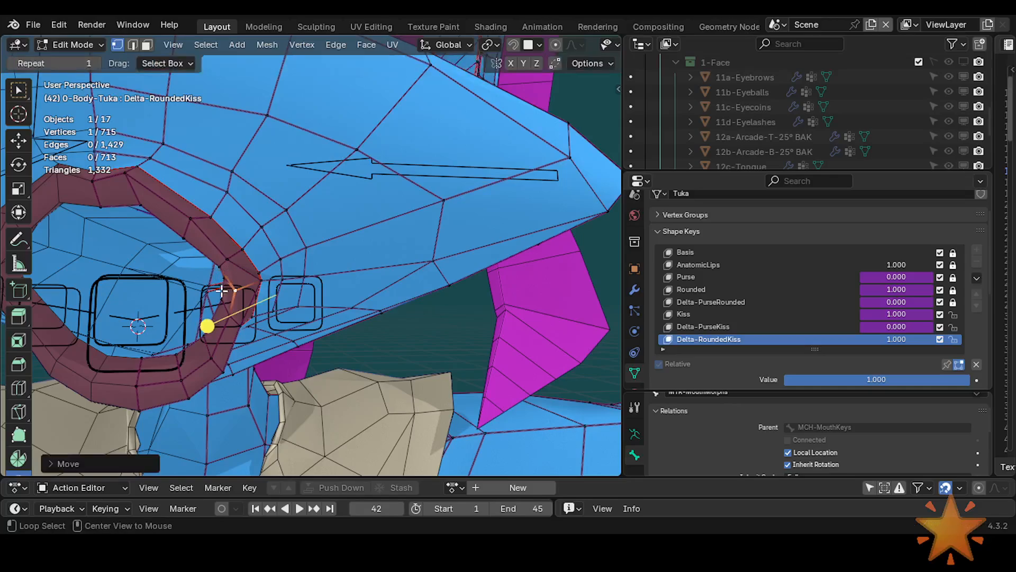
In edge select mode, select the inner rim edge loop of the lips and smooth its vertices
{"action": "key", "text": "alt+a"}
{"action": "key", "text": "2"}
{"action": "left_click", "coordinate": [187, 341], "text": "alt"}
{"action": "middle_click_drag", "start_coordinate": [186, 342], "coordinate": [230, 339], "text": "shift"}
{"action": "middle_click_drag", "start_coordinate": [230, 339], "coordinate": [256, 329]}
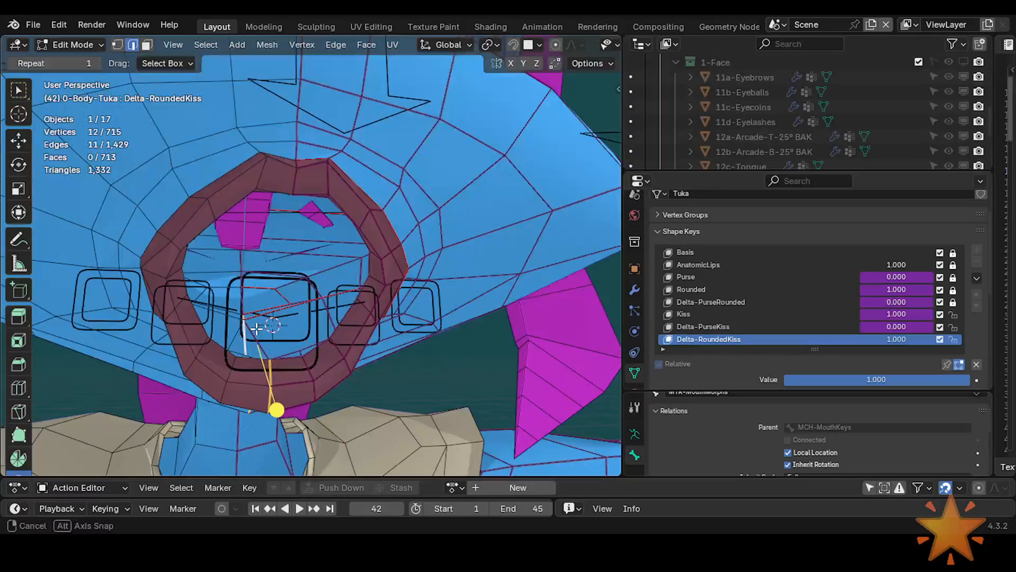
{"action": "left_click", "coordinate": [317, 351], "text": "alt"}
{"action": "key", "text": "g"}
{"action": "key", "text": "g"}
{"action": "left_click_drag", "start_coordinate": [385, 317], "coordinate": [388, 317]}
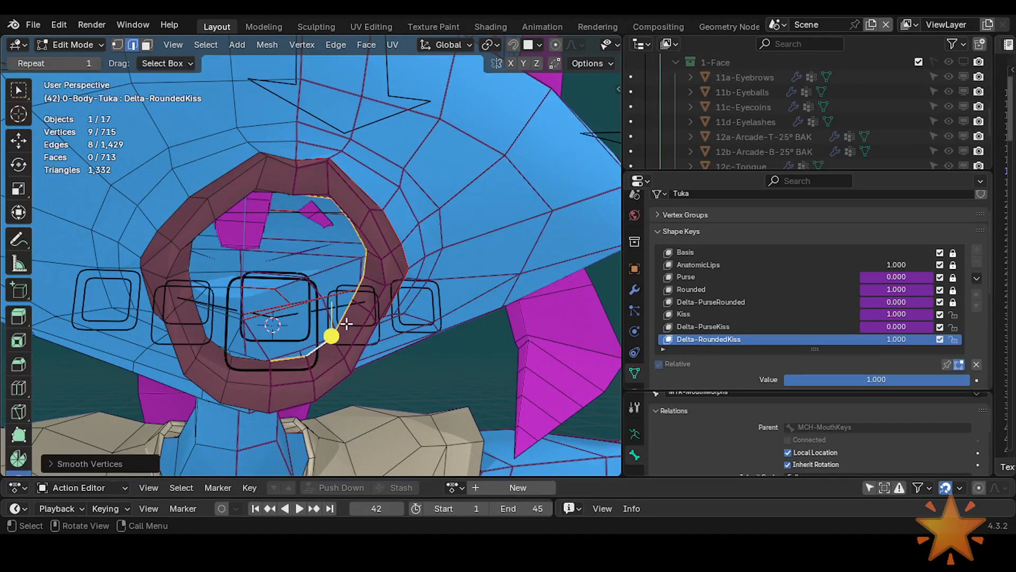
{"action": "middle_click_drag", "start_coordinate": [333, 338], "coordinate": [320, 314]}
{"action": "left_click_drag", "start_coordinate": [321, 315], "coordinate": [384, 317]}
In face select mode, select the face loop along the outer front of the lips
{"action": "key", "text": "3"}
{"action": "left_click", "coordinate": [355, 313], "text": "alt"}
{"action": "key", "text": "alt+a"}
{"action": "left_click", "coordinate": [375, 270], "text": "alt"}
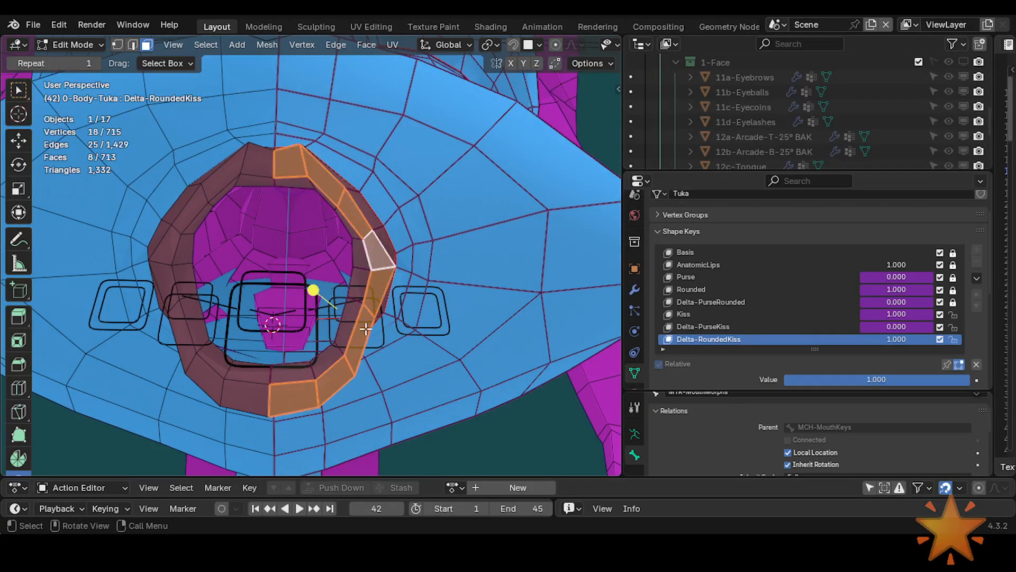
{"action": "left_click_drag", "start_coordinate": [315, 291], "coordinate": [377, 290]}
{"action": "middle_click_drag", "start_coordinate": [392, 265], "coordinate": [310, 291]}
{"action": "middle_click_drag", "start_coordinate": [190, 304], "coordinate": [365, 216]}
Clear the stray face-loop selection, select the linked lip section and switch to vertex select mode
{"action": "key", "text": "alt+a"}
{"action": "left_click", "coordinate": [185, 277], "text": "alt"}
{"action": "middle_click_drag", "start_coordinate": [185, 277], "coordinate": [191, 308]}
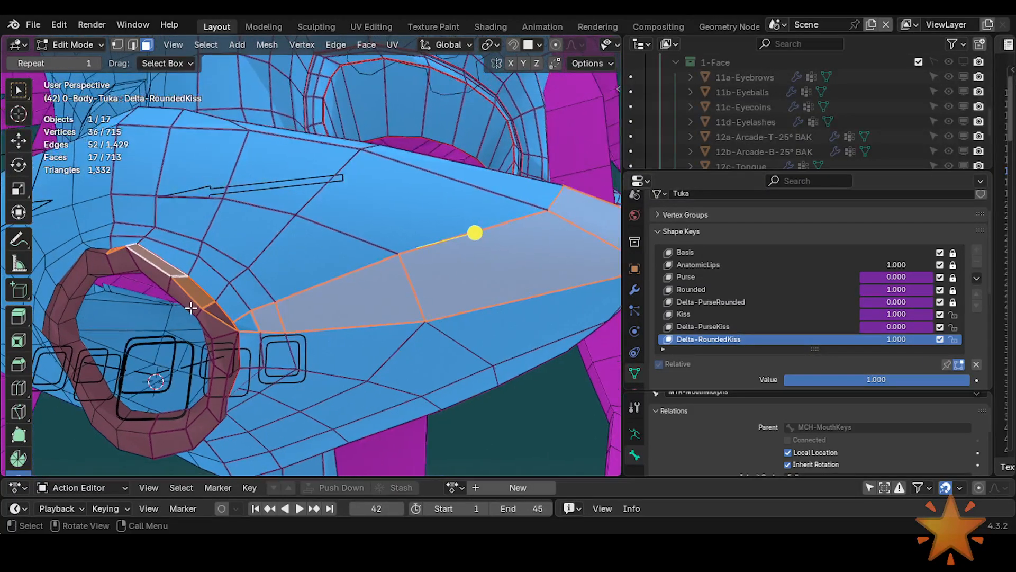
{"action": "key", "text": "alt+a"}
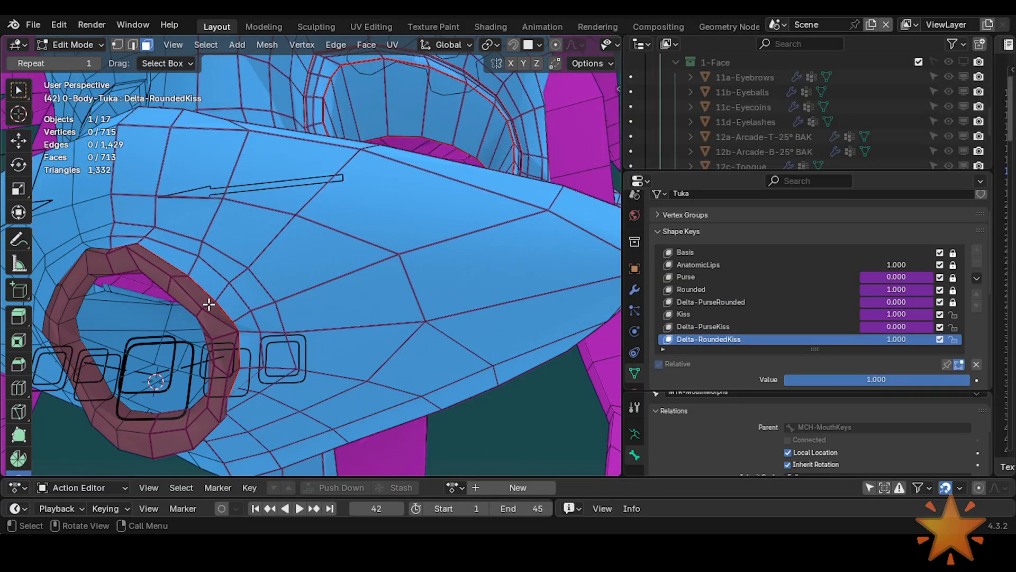
{"action": "key", "text": "l"}
{"action": "key", "text": "1"}
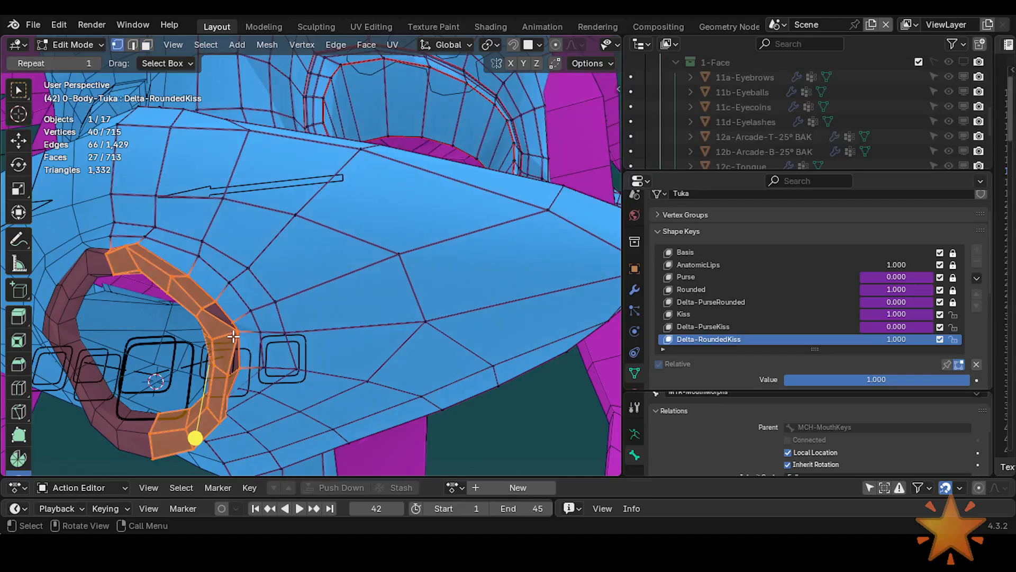
Nudge the outer lip vertex at the mouth corner and extend the selection to a neighbouring lip vertex
{"action": "left_click", "coordinate": [239, 337]}
{"action": "key", "text": "g"}
{"action": "right_click", "coordinate": [240, 339]}
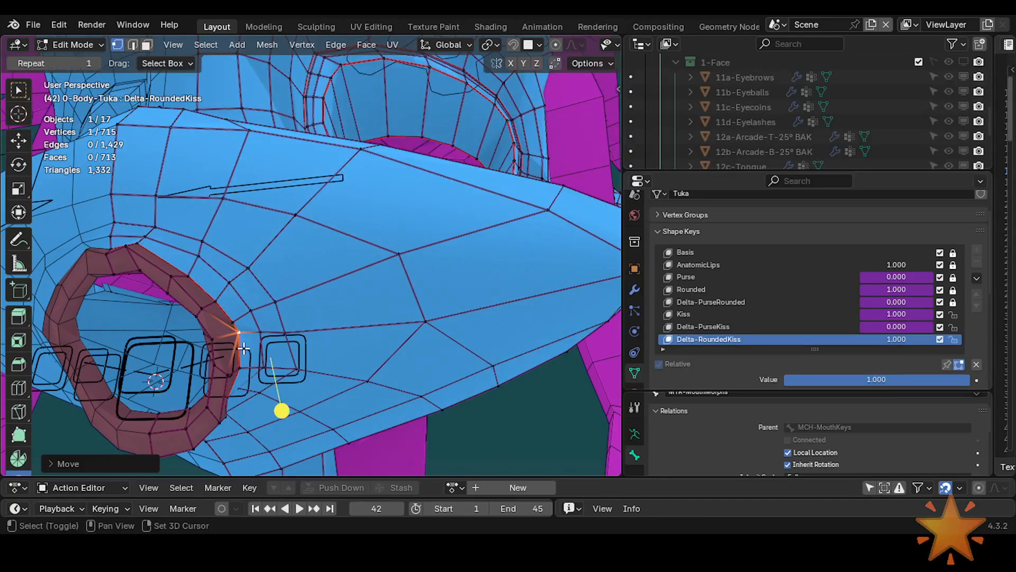
{"action": "left_click", "coordinate": [218, 336], "text": "shift"}
Clear the whole-mesh selection and restrict the linked selection to the lip section
{"action": "key", "text": "l"}
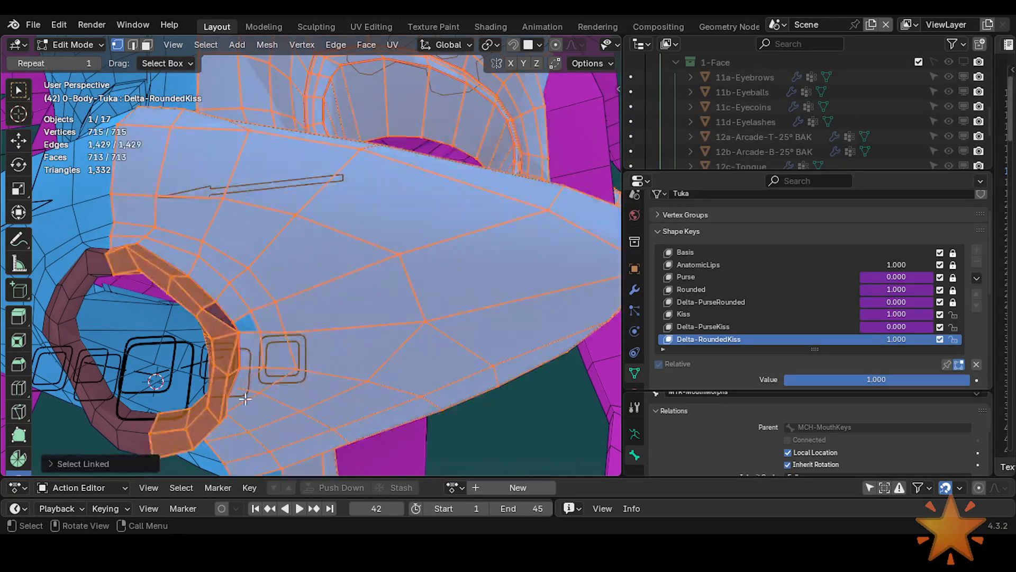
{"action": "key", "text": "alt+a"}
{"action": "key", "text": "l"}
{"action": "left_click", "coordinate": [107, 465]}
{"action": "left_click", "coordinate": [166, 415]}
{"action": "left_click", "coordinate": [64, 355]}
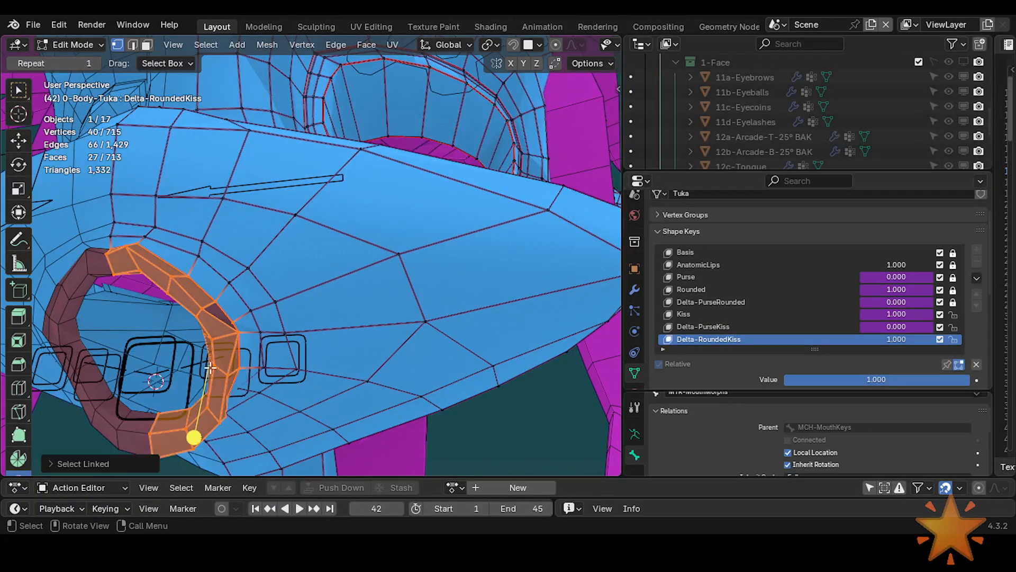
Move the upper outer lip vertex at the mouth corner, then undo and redo the move of the vertex just below it
{"action": "left_click", "coordinate": [235, 443]}
{"action": "left_click", "coordinate": [234, 320]}
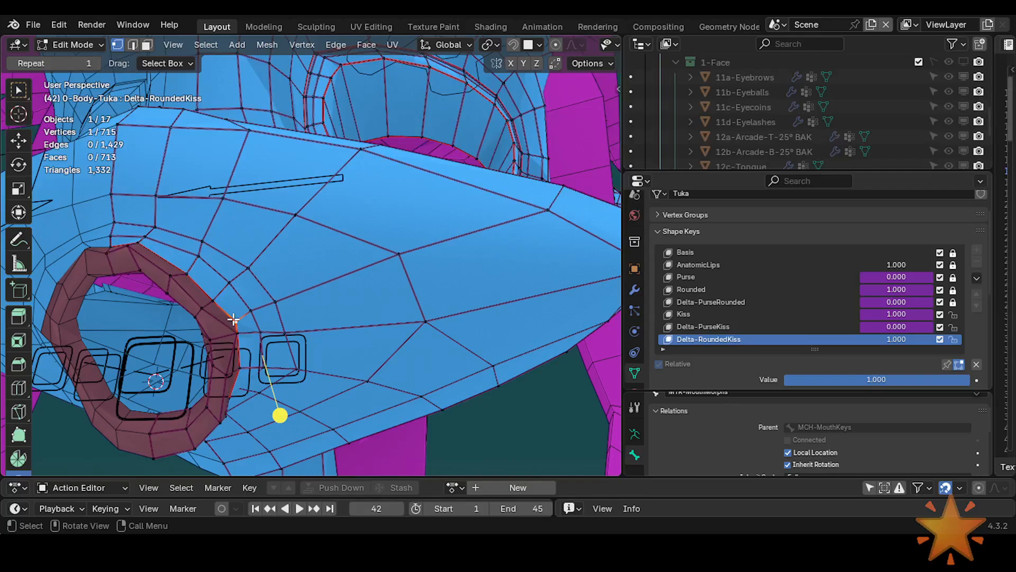
{"action": "key", "text": "g"}
{"action": "left_click", "coordinate": [237, 320]}
{"action": "left_click", "coordinate": [236, 329]}
{"action": "key", "text": "g"}
{"action": "left_click", "coordinate": [214, 339]}
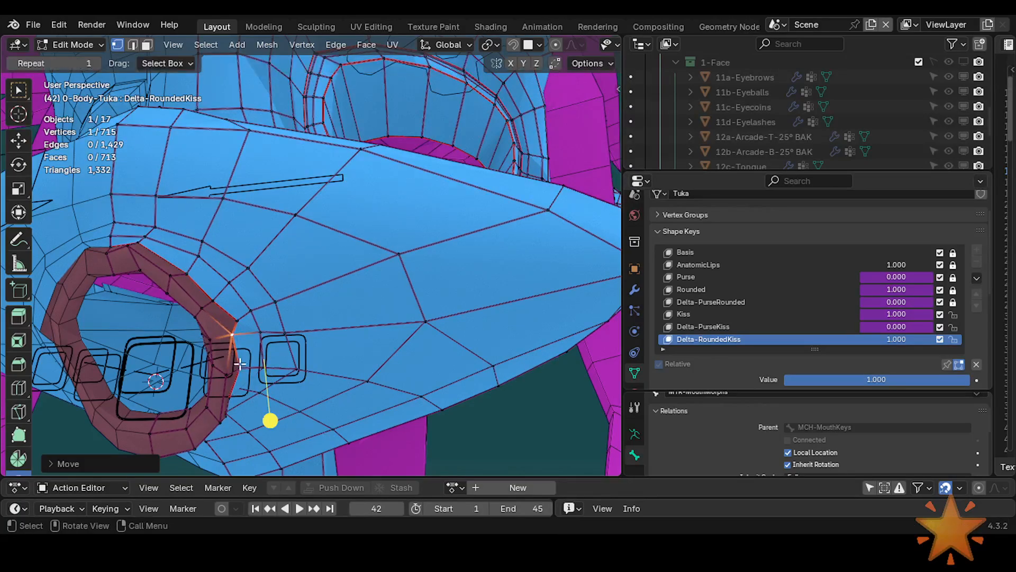
{"action": "key", "text": "ctrl+z"}
{"action": "key", "text": "g"}
{"action": "left_click", "coordinate": [245, 325]}
Nudge the upper outer mouth-corner vertex inward and reposition the inner lip vertex beside it
{"action": "left_click", "coordinate": [235, 318]}
{"action": "key", "text": "g"}
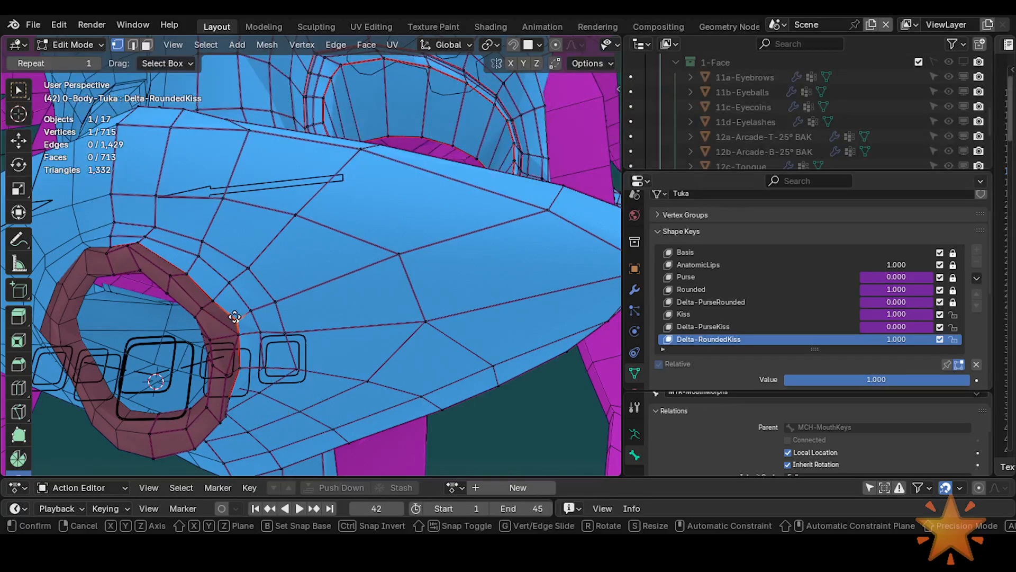
{"action": "left_click", "coordinate": [226, 318]}
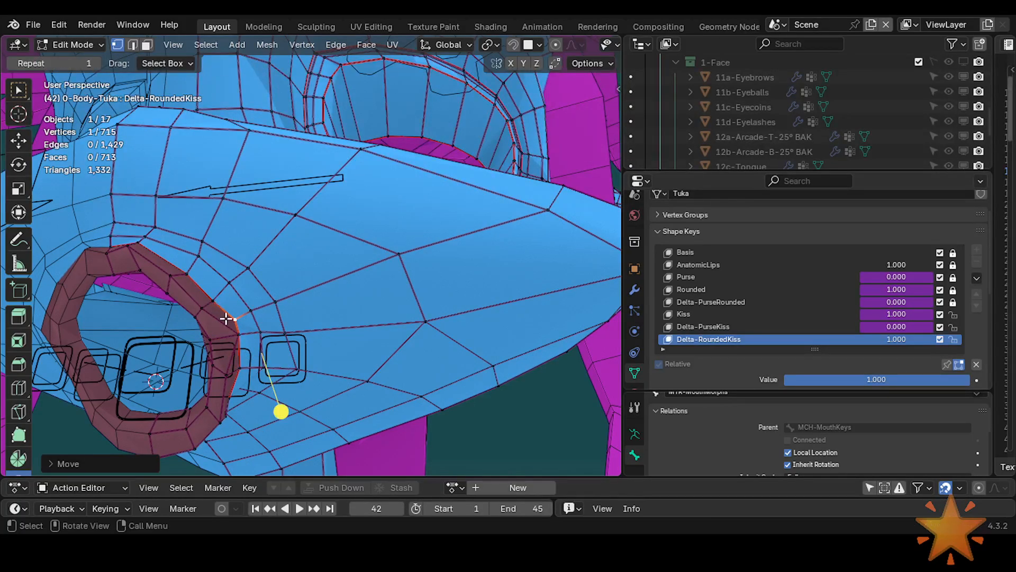
{"action": "left_click", "coordinate": [207, 342]}
{"action": "middle_click_drag", "start_coordinate": [207, 340], "coordinate": [228, 347]}
{"action": "key", "text": "g"}
{"action": "left_click", "coordinate": [206, 337]}
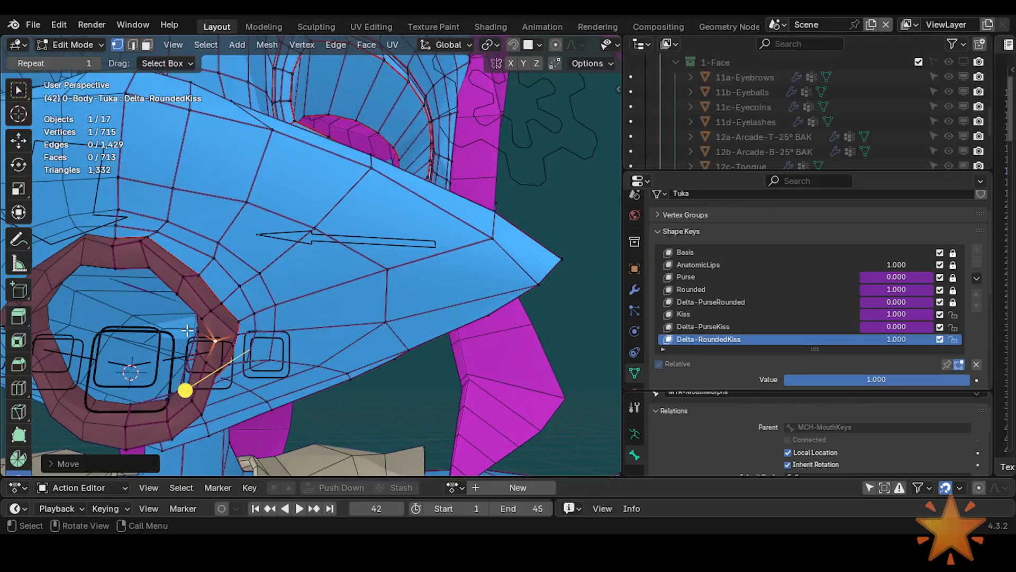
Move the inner rim vertex just above the mouth corner to even out the lip opening
{"action": "left_click", "coordinate": [236, 316]}
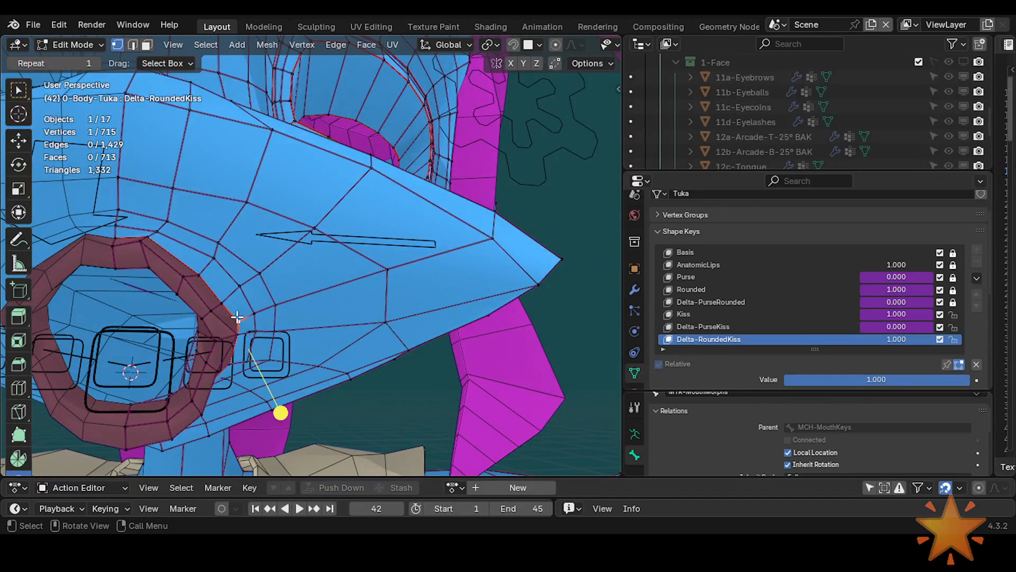
{"action": "key", "text": "g"}
{"action": "left_click", "coordinate": [204, 318]}
{"action": "key", "text": "g"}
{"action": "left_click", "coordinate": [172, 297]}
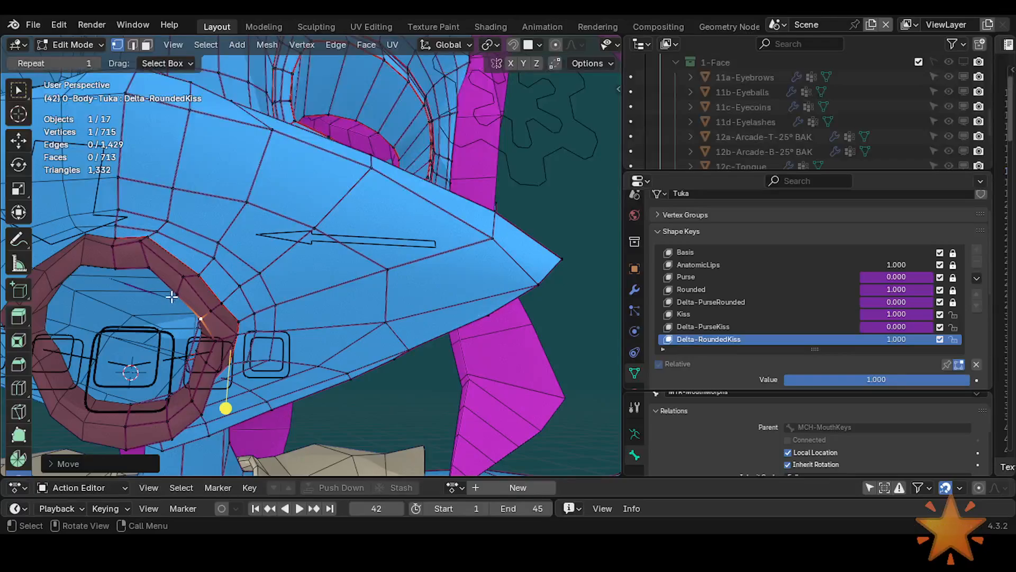
Reposition the next two inner rim vertices along the upper lip toward the middle of the mouth
{"action": "left_click", "coordinate": [172, 295]}
{"action": "key", "text": "g"}
{"action": "left_click", "coordinate": [172, 287]}
{"action": "key", "text": "alt+a"}
{"action": "left_click", "coordinate": [151, 268]}
{"action": "key", "text": "g"}
{"action": "left_click", "coordinate": [140, 273]}
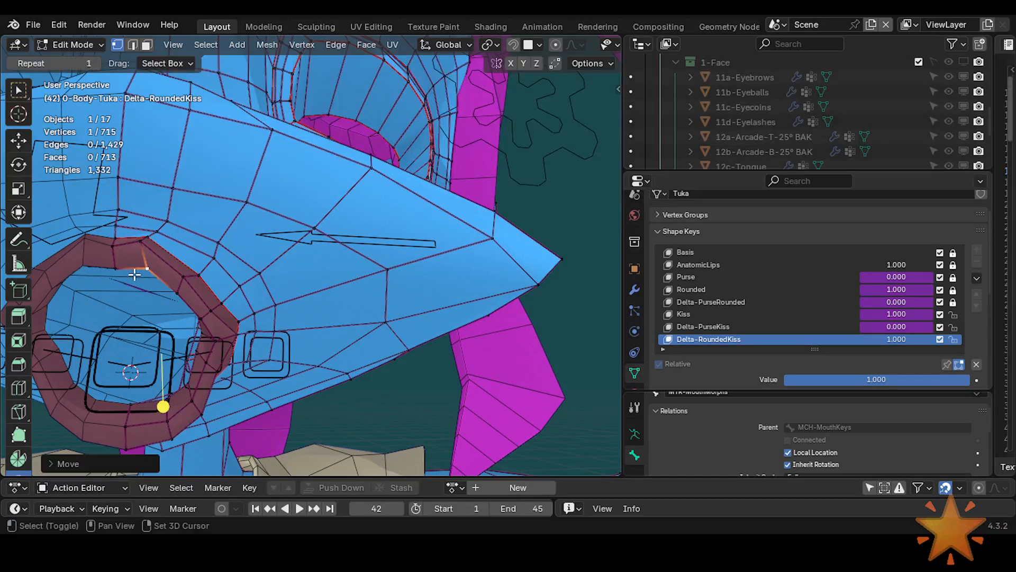
Leave Edit Mode and inspect the lip shape in Object Mode without the wireframe
{"action": "scroll", "coordinate": [138, 274], "scroll_direction": "down", "scroll_amount": 4}
{"action": "key", "text": "ctrl+Tab"}
{"action": "mouse_move", "coordinate": [228, 256]}
{"action": "middle_mouse_down"}
{"action": "mouse_move", "coordinate": [209, 301]}
{"action": "mouse_move", "coordinate": [256, 315]}
{"action": "middle_mouse_up"}
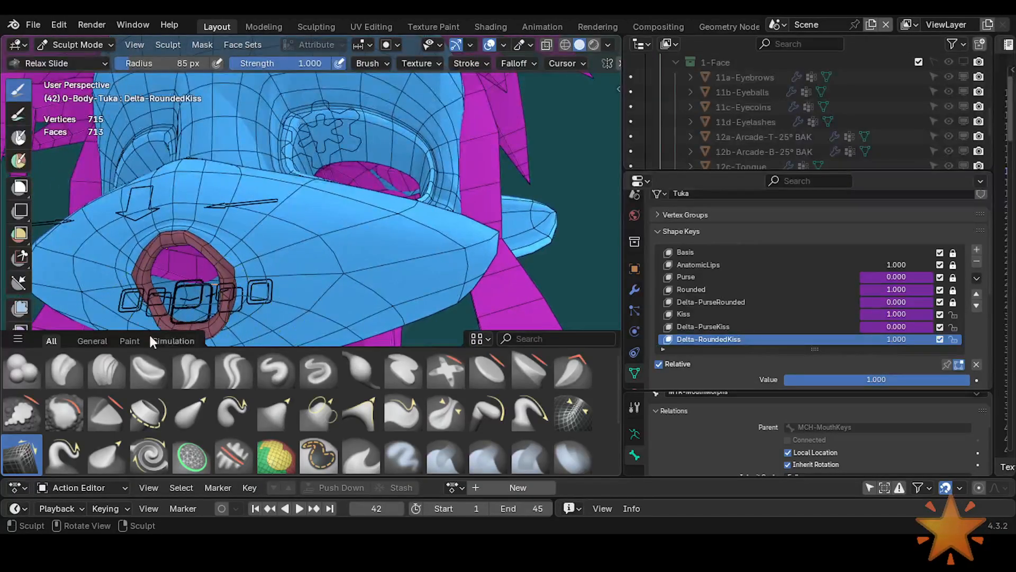
{"action": "key", "text": "ctrl+Tab"}
{"action": "mouse_move", "coordinate": [238, 277]}
{"action": "middle_mouse_down"}
{"action": "mouse_move", "coordinate": [188, 294]}
{"action": "mouse_move", "coordinate": [272, 291]}
{"action": "mouse_move", "coordinate": [329, 323]}
{"action": "middle_mouse_up"}
{"action": "key", "text": "shift+z"}
{"action": "middle_click_drag", "start_coordinate": [270, 276], "coordinate": [291, 303], "text": "shift"}
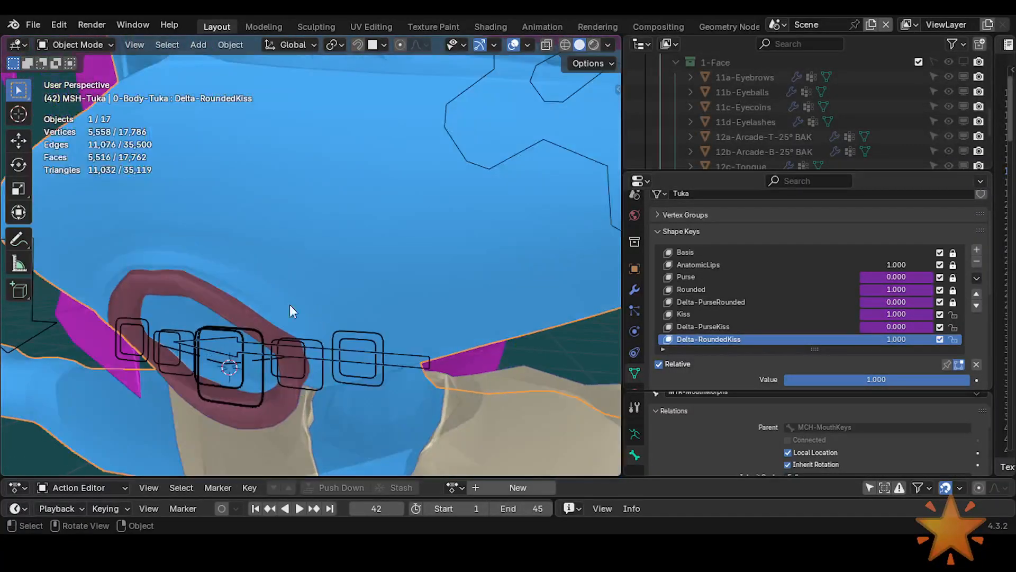
Return to Edit Mode and reposition the vertices just above the middle of the upper lip in a side view
{"action": "key", "text": "Tab"}
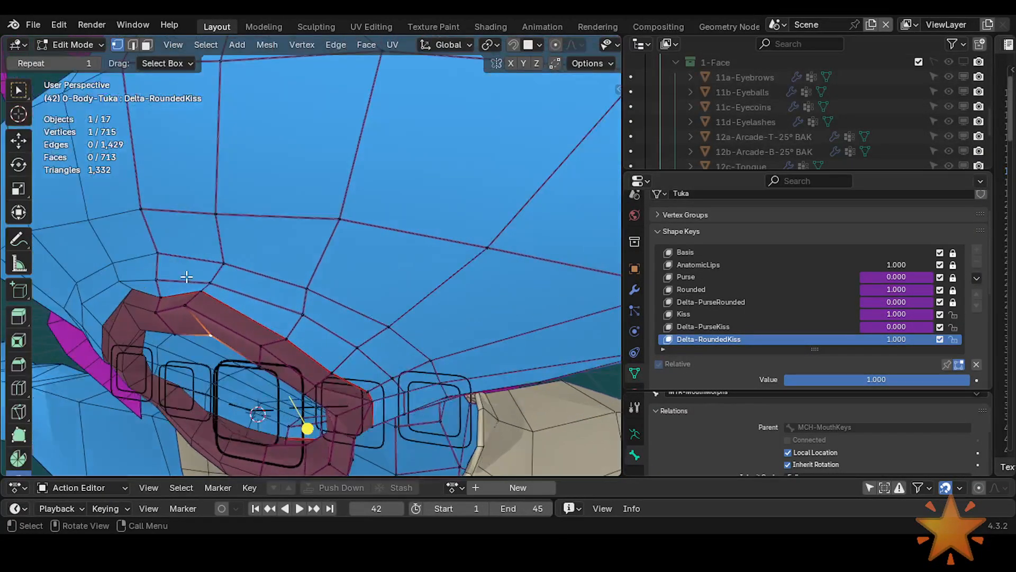
{"action": "middle_click_drag", "start_coordinate": [161, 276], "coordinate": [118, 283]}
{"action": "key", "text": "g"}
{"action": "left_click", "coordinate": [222, 285]}
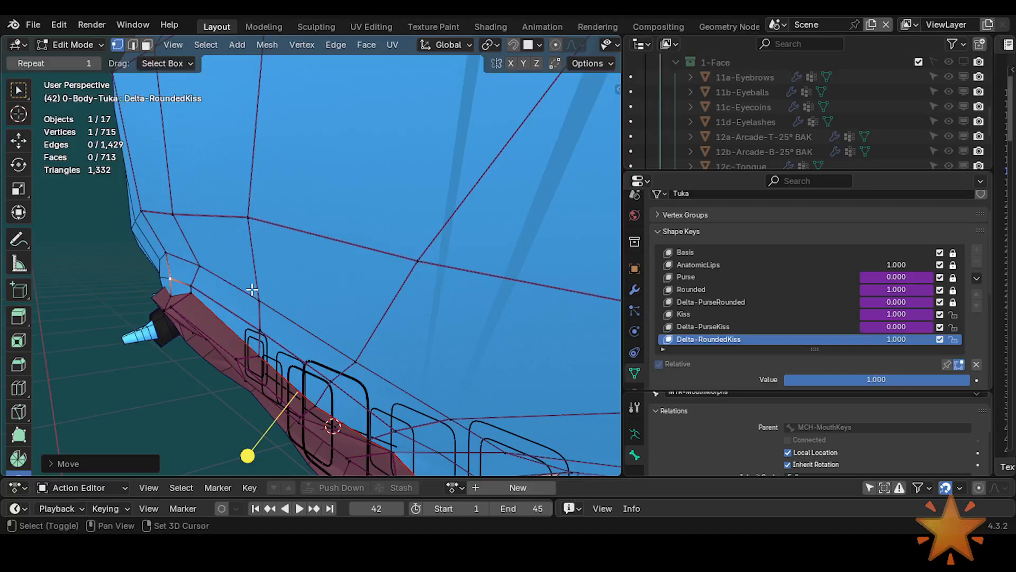
{"action": "key", "text": "g"}
{"action": "left_click", "coordinate": [151, 283]}
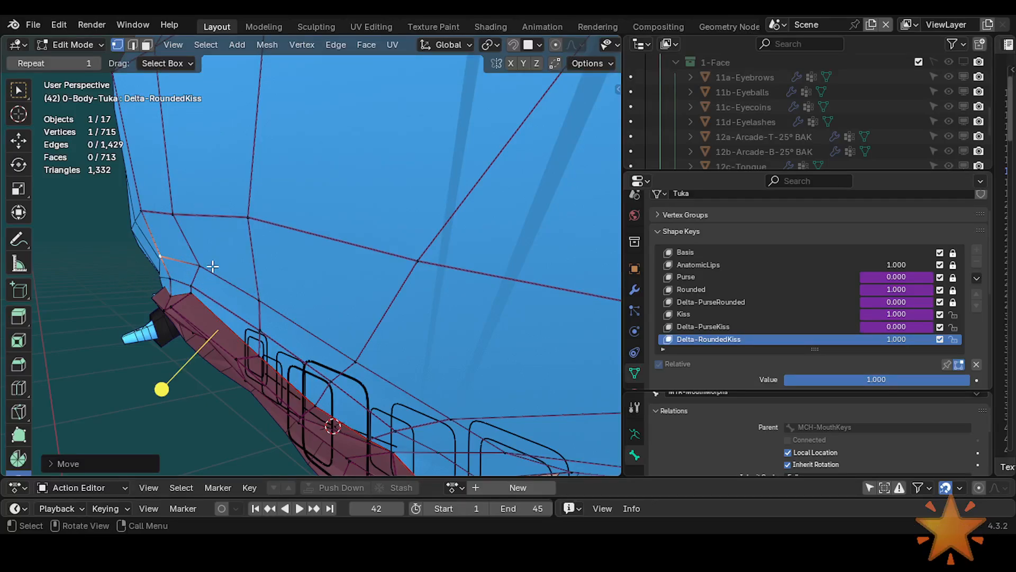
{"action": "middle_click_drag", "start_coordinate": [212, 267], "coordinate": [129, 275]}
{"action": "key", "text": "g"}
{"action": "left_click", "coordinate": [100, 281]}
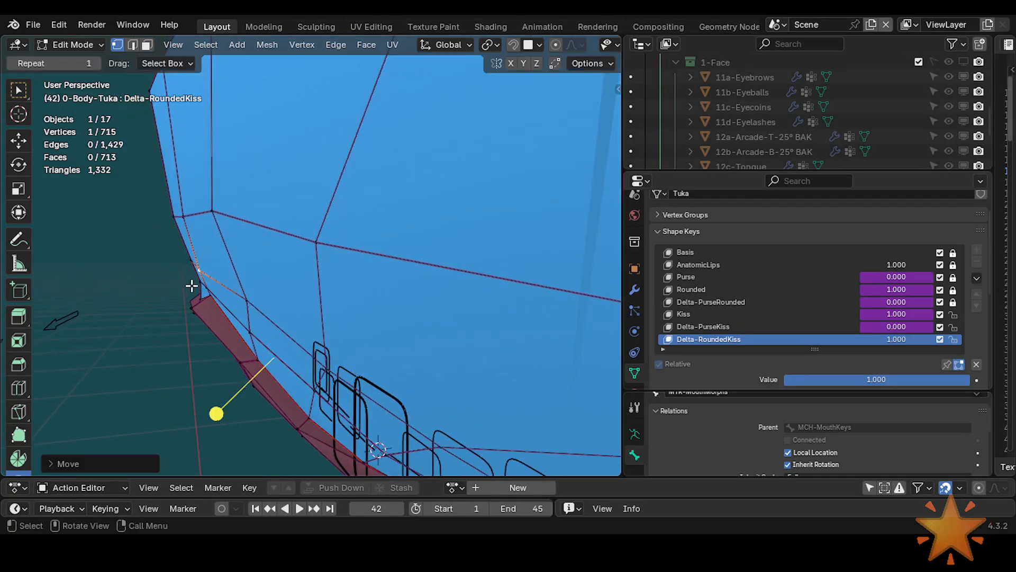
Nudge two vertices on the outer edge of the upper lip to smooth its side profile
{"action": "middle_click_drag", "start_coordinate": [209, 285], "coordinate": [194, 313]}
{"action": "key", "text": "g"}
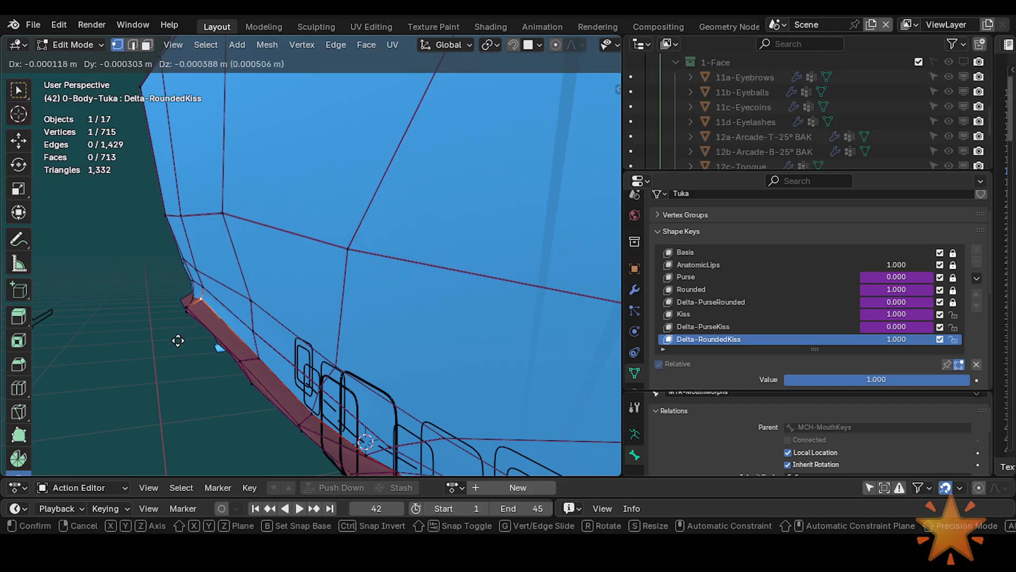
{"action": "left_click", "coordinate": [206, 293]}
{"action": "left_click", "coordinate": [269, 366]}
{"action": "key", "text": "g"}
{"action": "left_click", "coordinate": [229, 361], "text": "shift"}
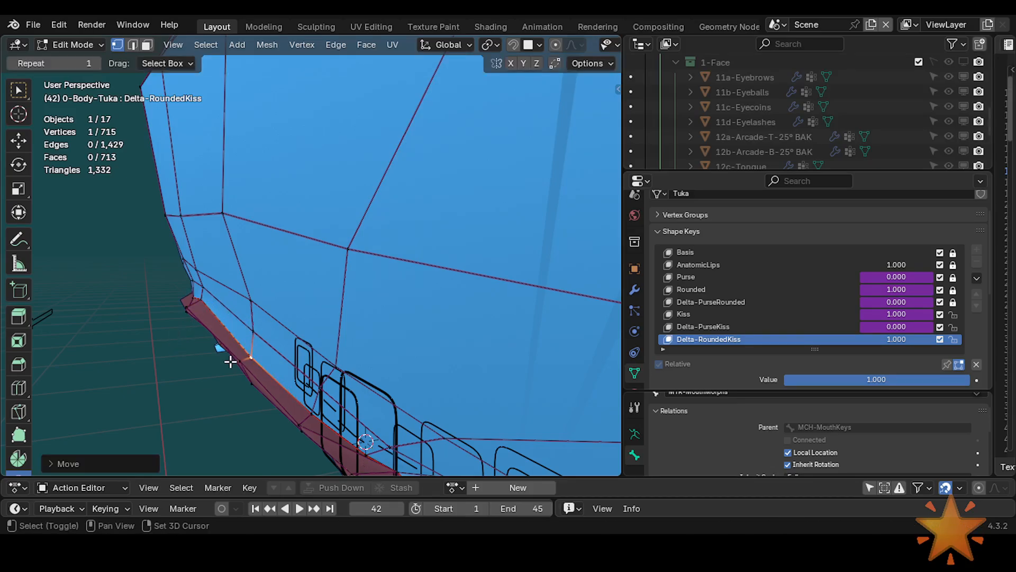
Shift the vertex just above the upper lip edge and two vertices on the next loop up the muzzle
{"action": "left_click", "coordinate": [273, 334]}
{"action": "key", "text": "g"}
{"action": "left_click", "coordinate": [252, 339], "text": "shift"}
{"action": "middle_click_drag", "start_coordinate": [228, 304], "coordinate": [200, 275]}
{"action": "key", "text": "g"}
{"action": "left_click", "coordinate": [232, 229], "text": "shift"}
{"action": "left_click", "coordinate": [315, 236]}
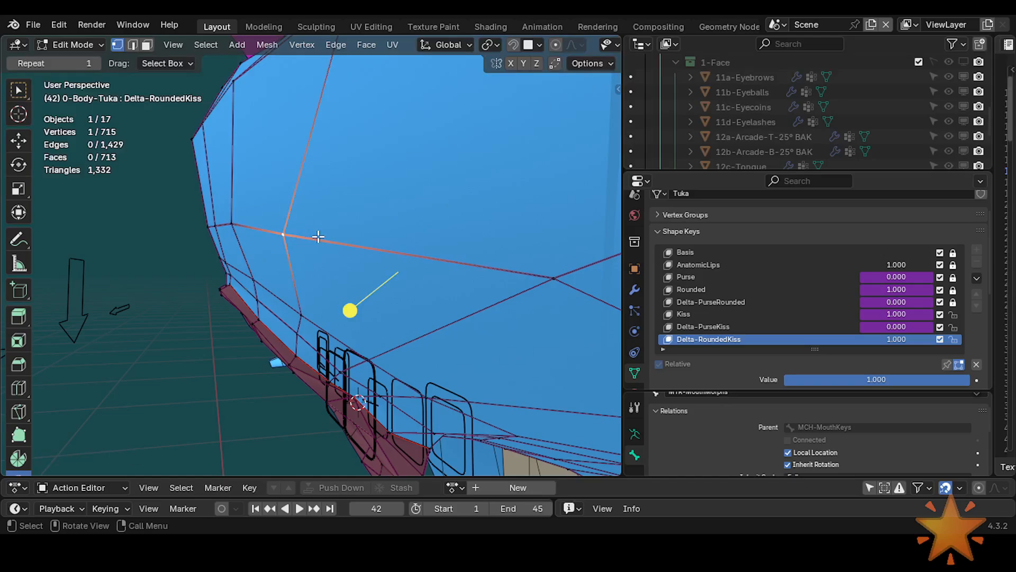
{"action": "key", "text": "g"}
{"action": "left_click", "coordinate": [298, 242], "text": "shift"}
Alternately nudge the muzzle vertex above the upper lip and the lip-edge vertex below it to refine the side contour
{"action": "left_click", "coordinate": [303, 313]}
{"action": "key", "text": "g"}
{"action": "left_click", "coordinate": [280, 324]}
{"action": "middle_click_drag", "start_coordinate": [279, 324], "coordinate": [319, 331]}
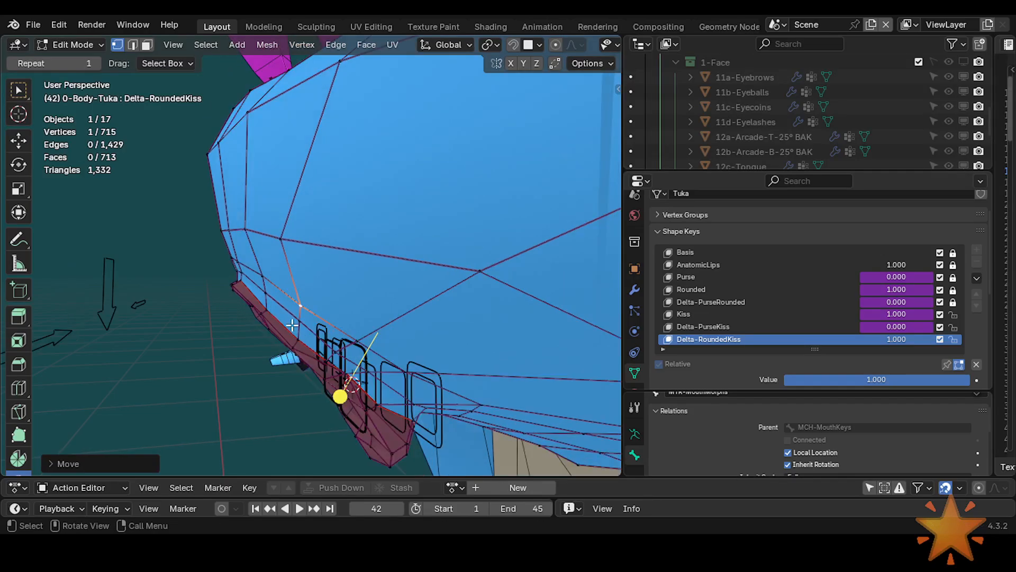
{"action": "key", "text": "g"}
{"action": "left_click", "coordinate": [306, 329], "text": "shift"}
{"action": "key", "text": "g"}
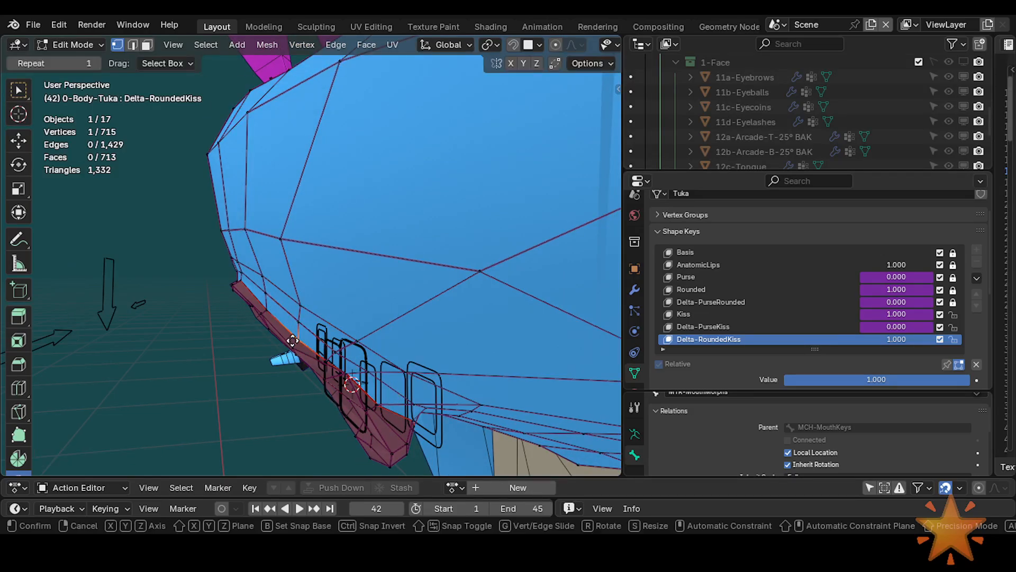
{"action": "left_click", "coordinate": [305, 325], "text": "shift"}
{"action": "key", "text": "g"}
{"action": "left_click", "coordinate": [307, 322], "text": "shift"}
{"action": "left_click", "coordinate": [302, 304]}
{"action": "key", "text": "g"}
{"action": "left_click", "coordinate": [281, 302], "text": "shift"}
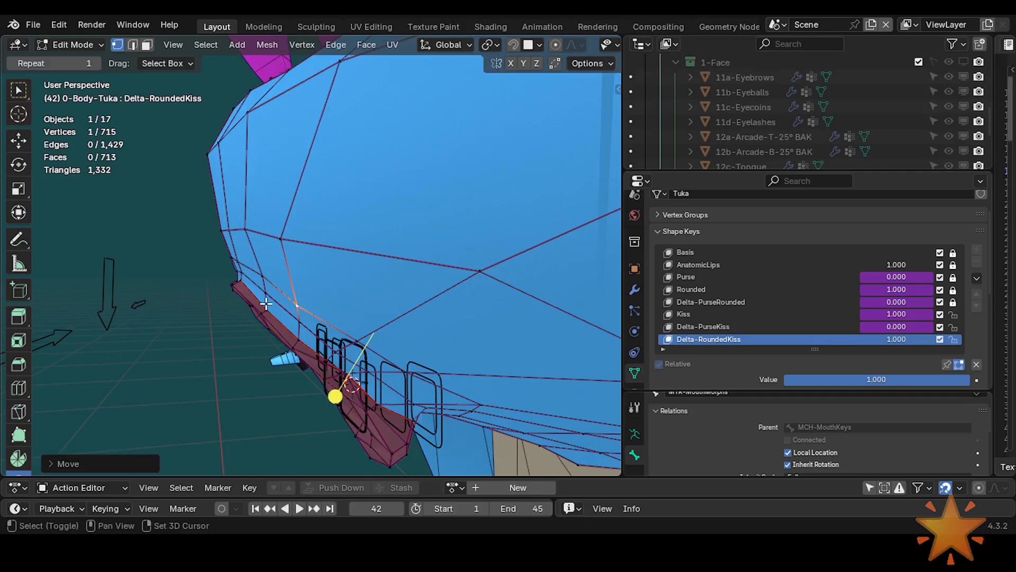
In face select mode, move the muzzle face two loops above the upper lip
{"action": "key", "text": "alt+a"}
{"action": "key", "text": "3"}
{"action": "left_click", "coordinate": [262, 267]}
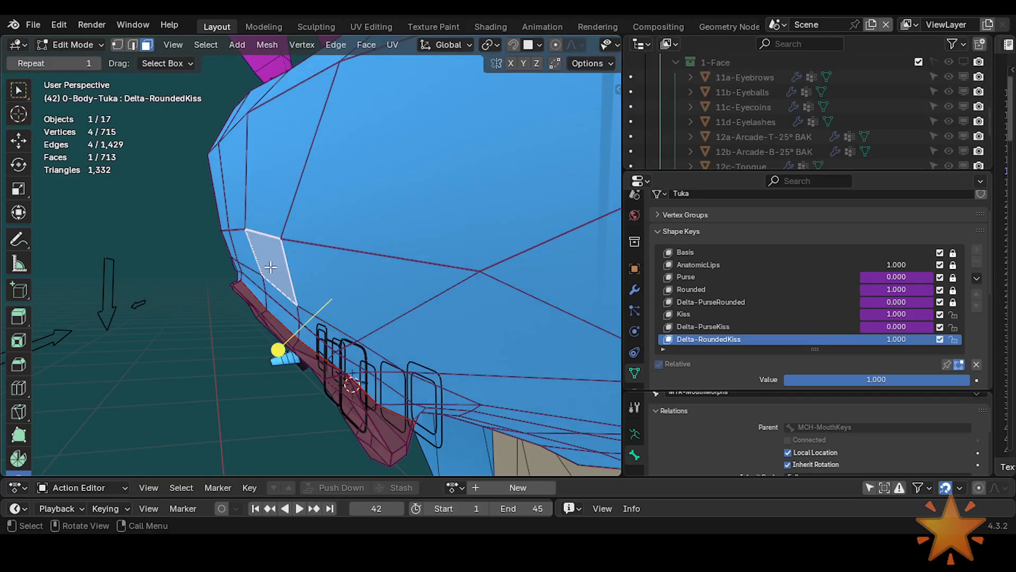
{"action": "key", "text": "g"}
{"action": "left_click", "coordinate": [245, 289]}
Rotate the neighbouring muzzle face toward the midline slightly and nudge it into place above the upper lip
{"action": "left_click", "coordinate": [251, 270]}
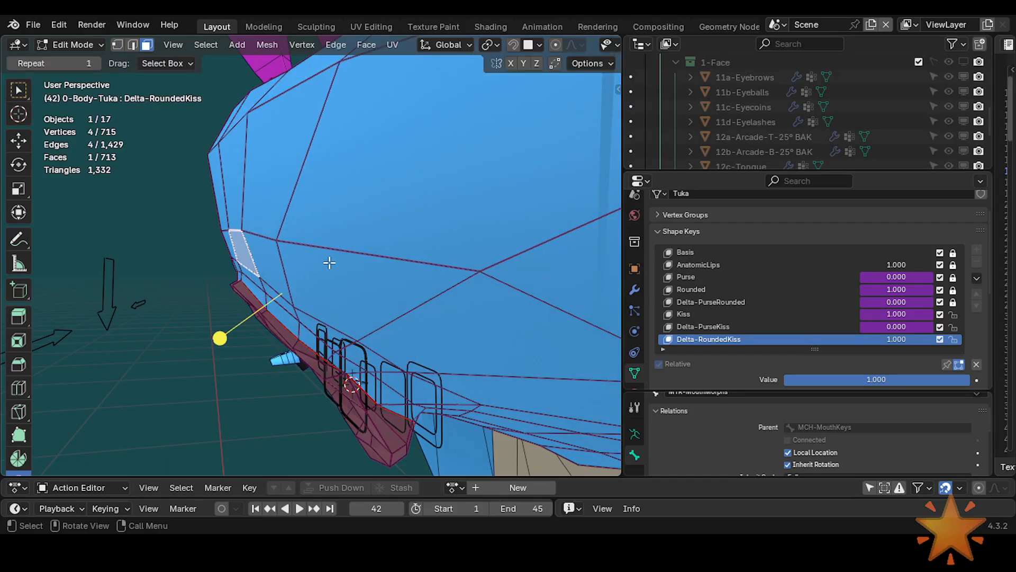
{"action": "key", "text": "r"}
{"action": "left_click", "coordinate": [331, 256]}
{"action": "key", "text": "g"}
{"action": "left_click", "coordinate": [344, 269], "text": "shift"}
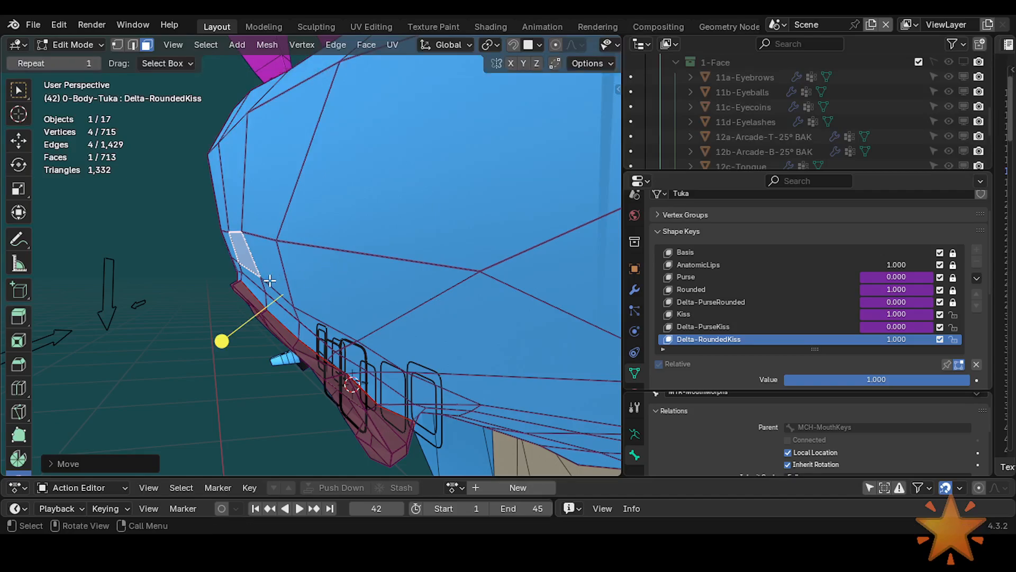
{"action": "key", "text": "g"}
{"action": "left_click", "coordinate": [265, 288], "text": "shift"}
Move the narrow face directly above the upper lip edge slightly downward
{"action": "left_click", "coordinate": [260, 288]}
{"action": "left_click", "coordinate": [258, 284]}
{"action": "key", "text": "g"}
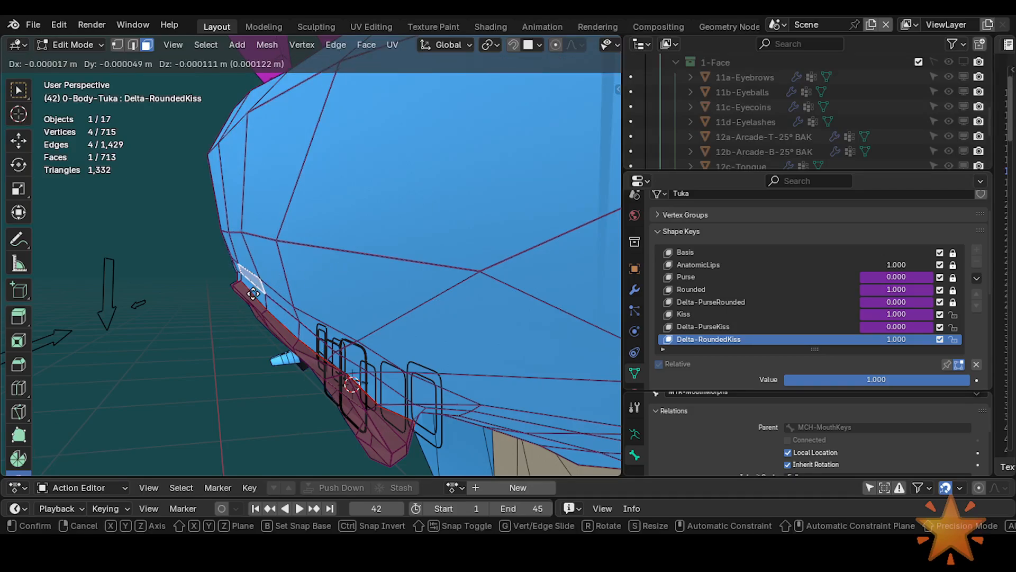
{"action": "left_click", "coordinate": [253, 293]}
{"action": "middle_click_drag", "start_coordinate": [255, 291], "coordinate": [257, 285]}
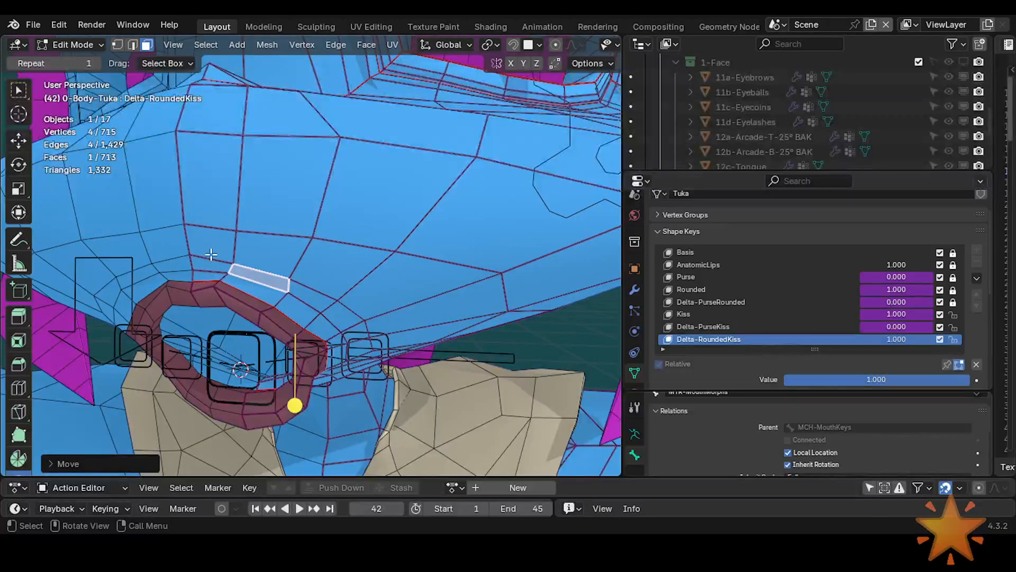
{"action": "key", "text": "ctrl+KP_Add"}
{"action": "middle_click_drag", "start_coordinate": [381, 404], "coordinate": [243, 264]}
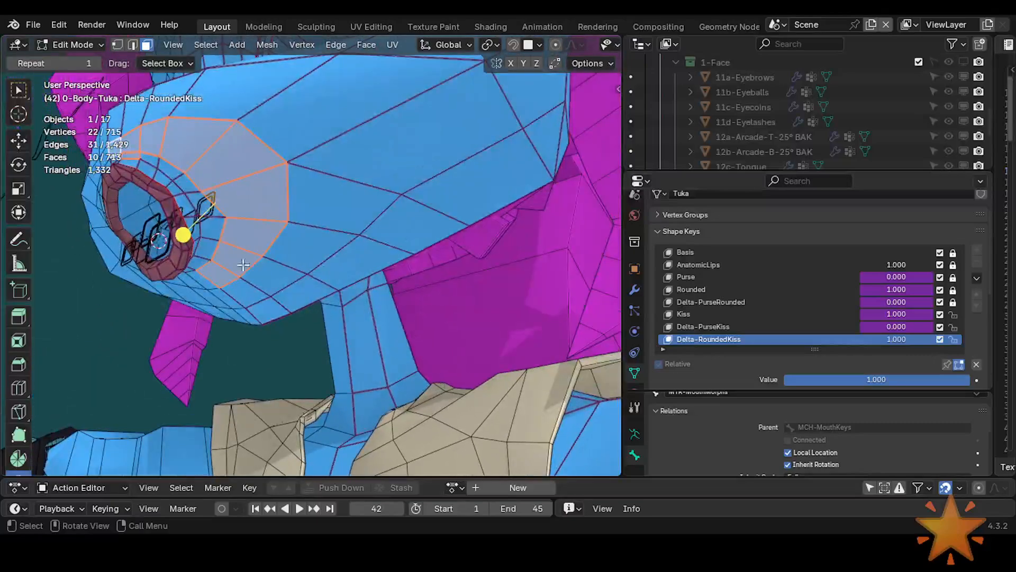
{"action": "middle_click_drag", "start_coordinate": [192, 233], "coordinate": [224, 219]}
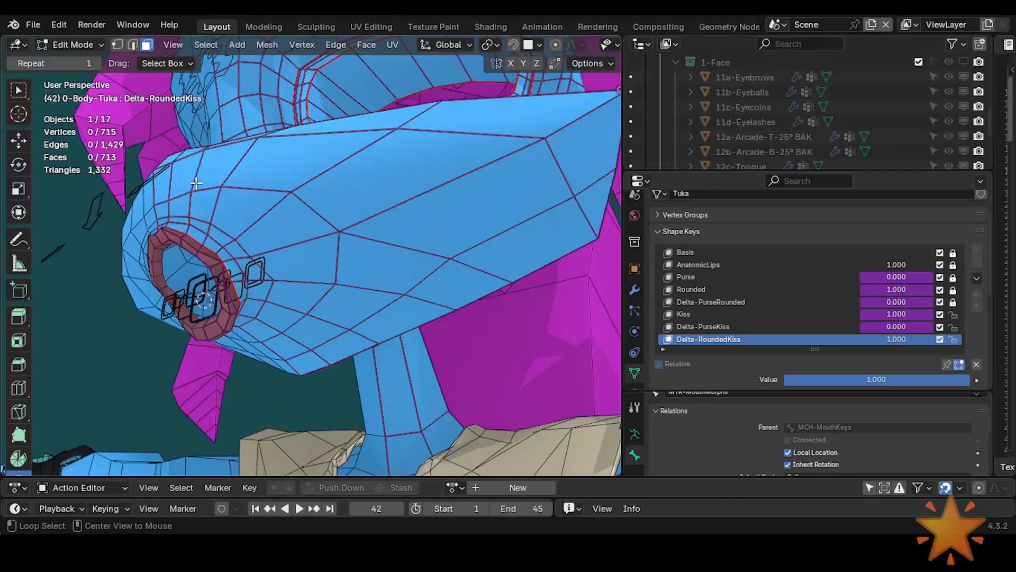
{"action": "left_click", "coordinate": [188, 187], "text": "alt"}
{"action": "key", "text": "alt+a"}
In vertex select mode, nudge the midline vertices above the upper lip, then clear the selection and return to face select mode
{"action": "key", "text": "1"}
{"action": "left_click", "coordinate": [151, 168]}
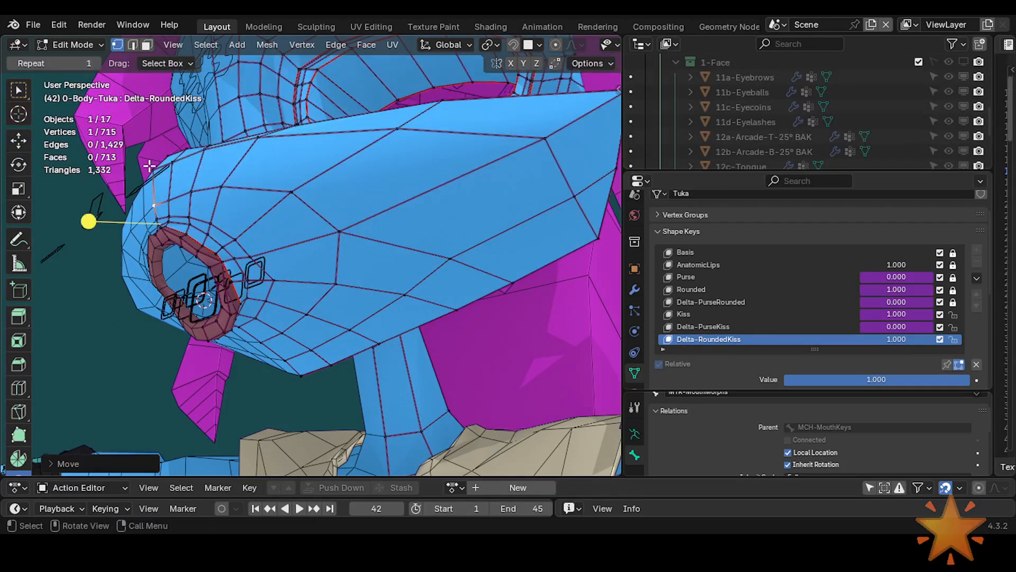
{"action": "key", "text": "g"}
{"action": "left_click", "coordinate": [151, 173]}
{"action": "key", "text": "alt+a"}
{"action": "key", "text": "3"}
{"action": "left_click", "coordinate": [207, 175], "text": "alt"}
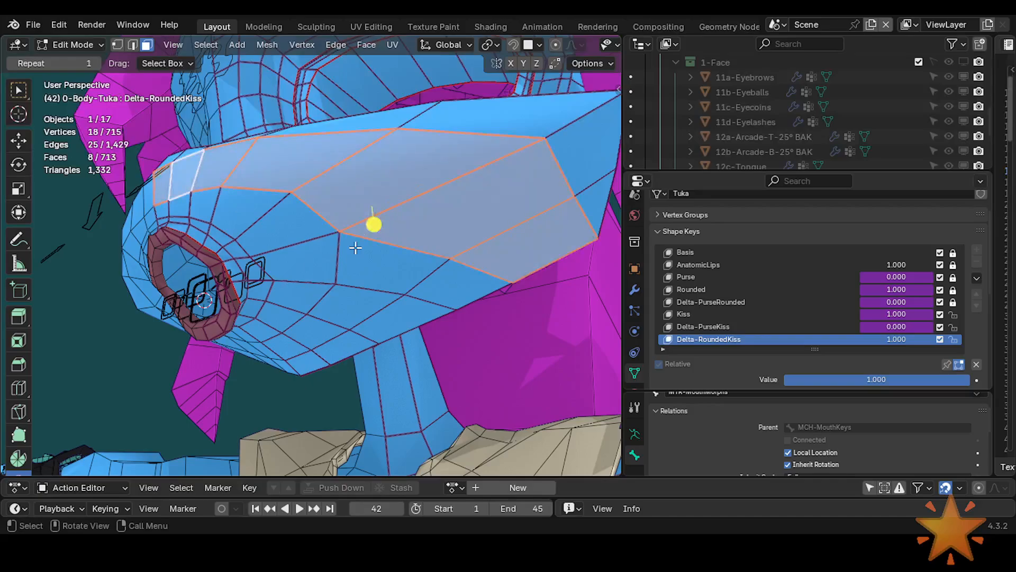
{"action": "key", "text": "alt+a"}
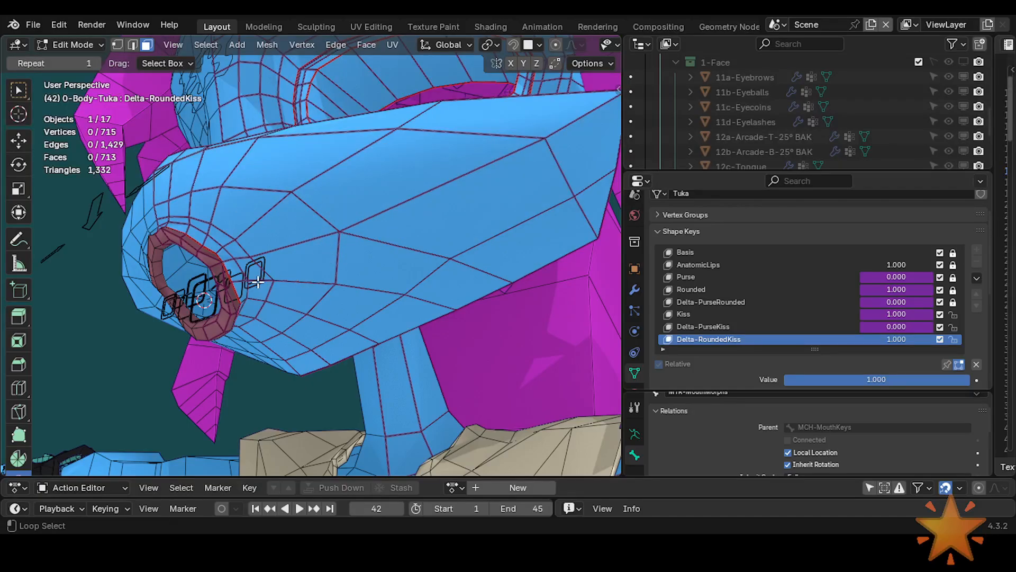
{"action": "left_click", "coordinate": [284, 297], "text": "alt"}
{"action": "left_click_drag", "start_coordinate": [237, 319], "coordinate": [250, 316]}
{"action": "mouse_move", "coordinate": [250, 316]}
{"action": "middle_mouse_down"}
{"action": "mouse_move", "coordinate": [274, 251]}
{"action": "mouse_move", "coordinate": [266, 310]}
{"action": "middle_mouse_up"}
{"action": "key", "text": "alt+a"}
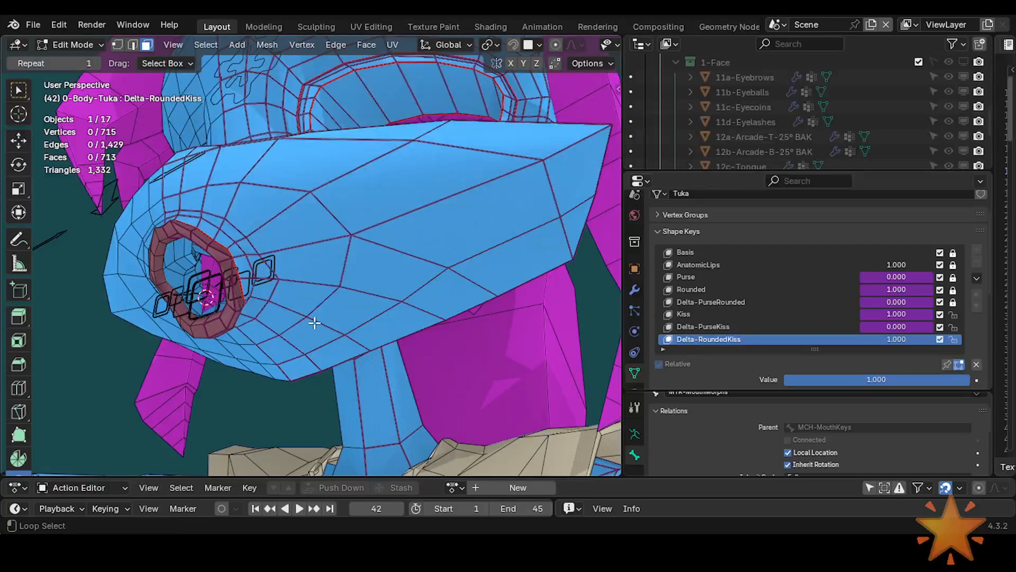
Smooth the muzzle faces surrounding the lips from the chin up to the bridge, then return to Object Mode and save the file
{"action": "key", "text": "c"}
{"action": "left_click", "coordinate": [365, 243]}
{"action": "key", "text": "Escape"}
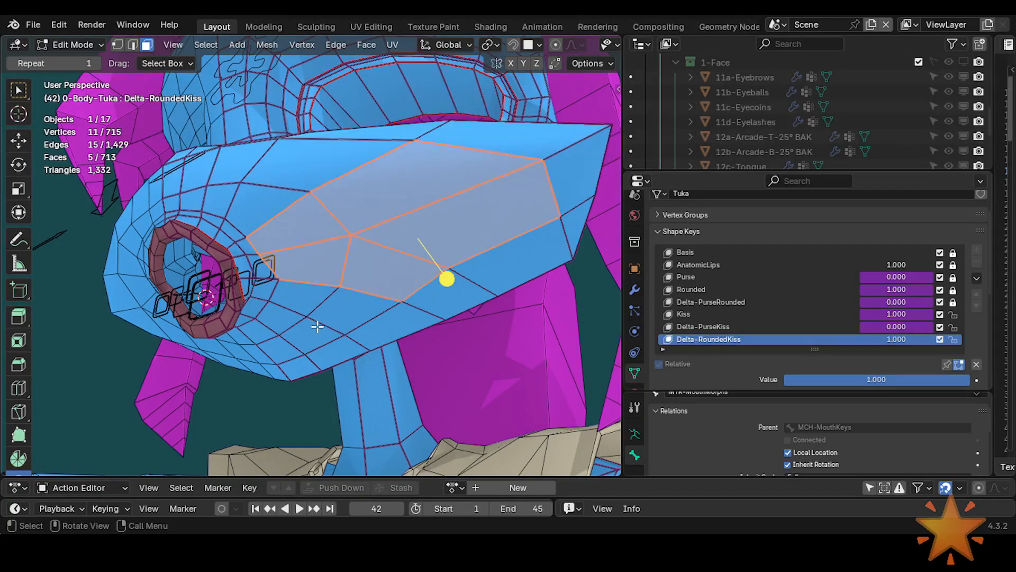
{"action": "key", "text": "c"}
{"action": "mouse_move", "coordinate": [273, 336]}
{"action": "left_mouse_down"}
{"action": "mouse_move", "coordinate": [341, 206]}
{"action": "mouse_move", "coordinate": [190, 175]}
{"action": "mouse_move", "coordinate": [182, 203]}
{"action": "left_mouse_up"}
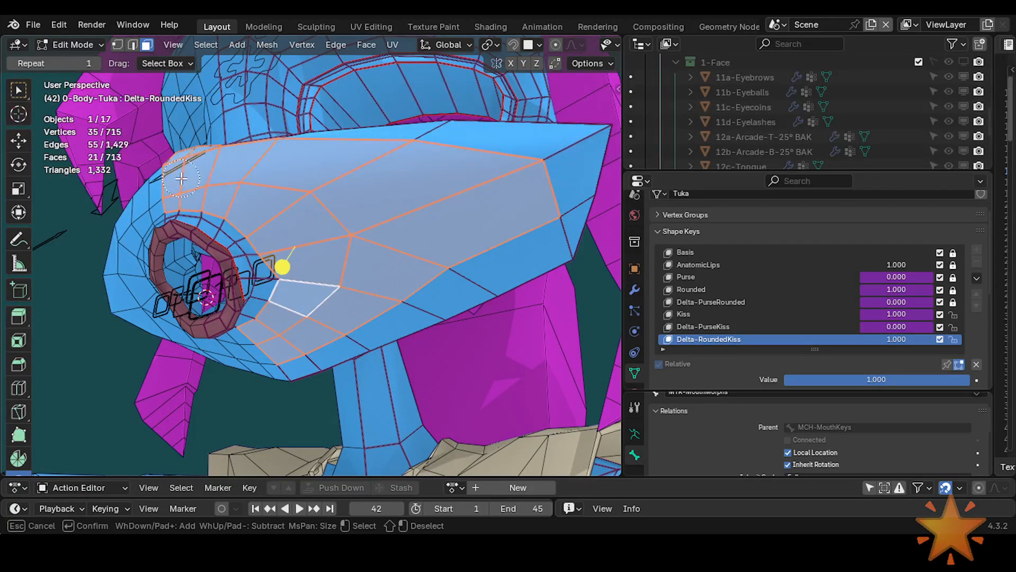
{"action": "key", "text": "Escape"}
{"action": "mouse_move", "coordinate": [182, 204]}
{"action": "middle_mouse_down"}
{"action": "mouse_move", "coordinate": [199, 147]}
{"action": "mouse_move", "coordinate": [228, 127]}
{"action": "middle_mouse_up"}
{"action": "key", "text": "c"}
{"action": "key", "text": "Escape"}
{"action": "key", "text": "c"}
{"action": "left_click_drag", "start_coordinate": [197, 183], "coordinate": [234, 183]}
{"action": "key", "text": "Escape"}
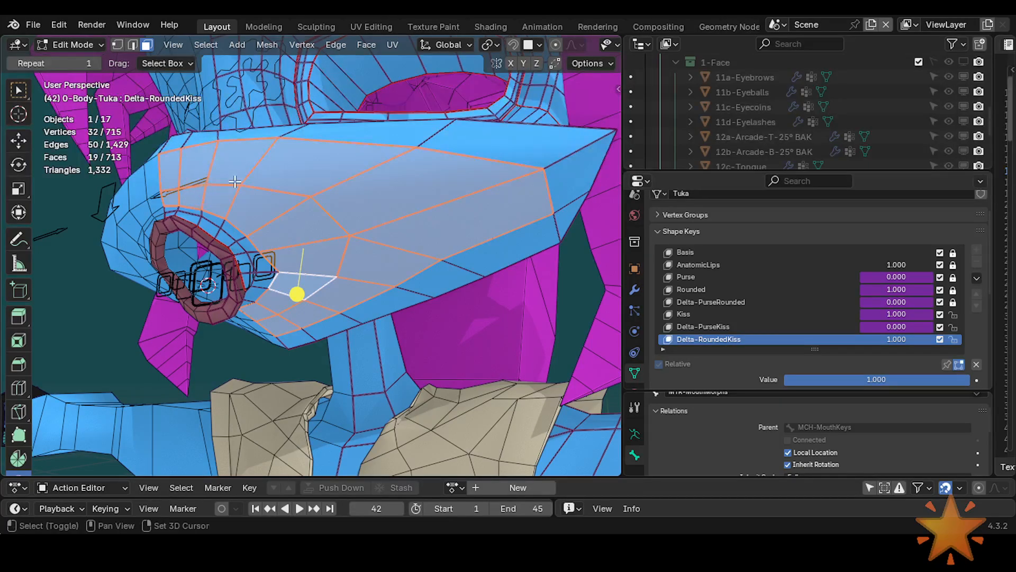
{"action": "middle_click_drag", "start_coordinate": [234, 183], "coordinate": [290, 379]}
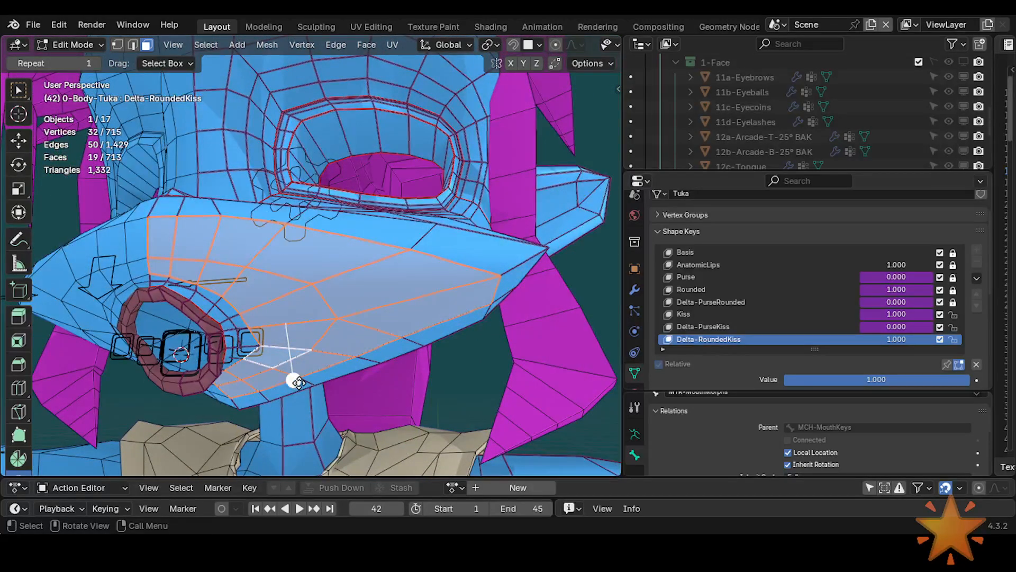
{"action": "left_click_drag", "start_coordinate": [292, 379], "coordinate": [307, 383]}
{"action": "key", "text": "Tab"}
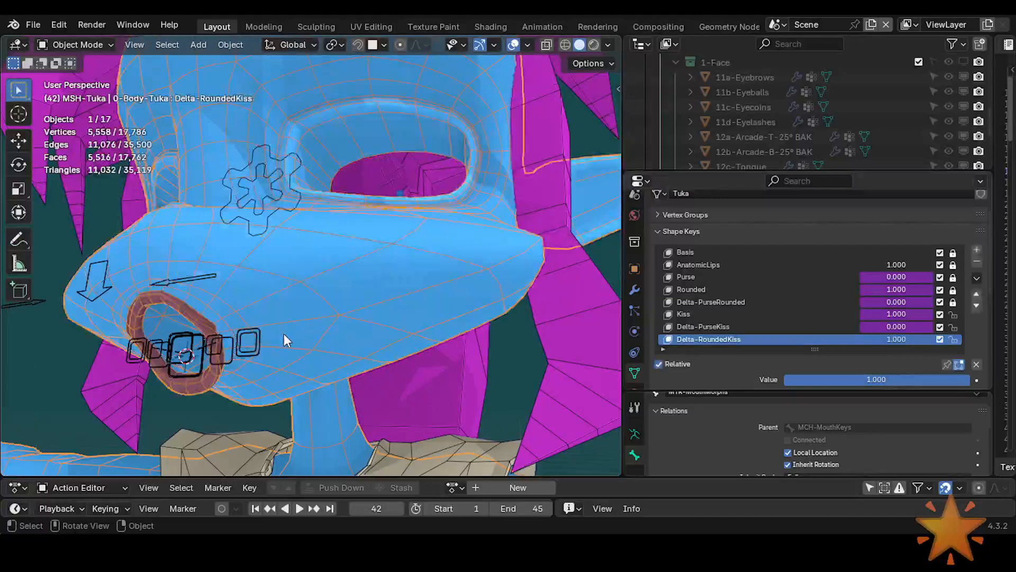
{"action": "key", "text": "ctrl+s"}
Compare the mouth with and without Delta-RoundedKiss by disabling and re-enabling that shape key
{"action": "mouse_move", "coordinate": [900, 339]}
{"action": "left_mouse_down"}
{"action": "mouse_move", "coordinate": [822, 338]}
{"action": "mouse_move", "coordinate": [896, 339]}
{"action": "left_mouse_up"}
{"action": "left_click", "coordinate": [942, 341]}
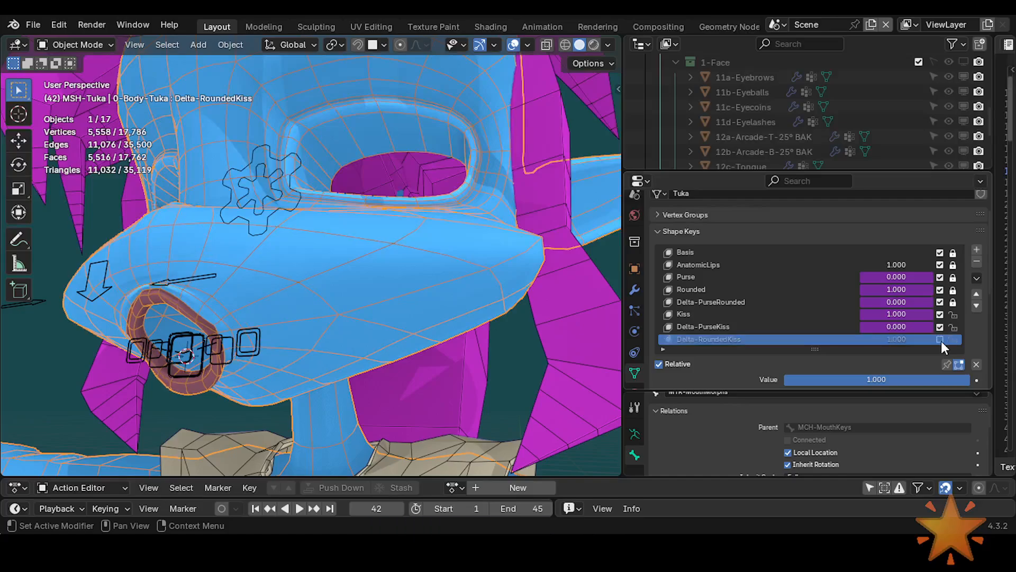
{"action": "left_click", "coordinate": [941, 341]}
In vertex select mode, nudge the vertex beside the upper part of the lip corner slightly toward the mouth opening
{"action": "middle_click_drag", "start_coordinate": [361, 316], "coordinate": [268, 309]}
{"action": "scroll", "coordinate": [268, 309], "scroll_direction": "up", "scroll_amount": 2}
{"action": "middle_click_drag", "start_coordinate": [265, 347], "coordinate": [365, 336]}
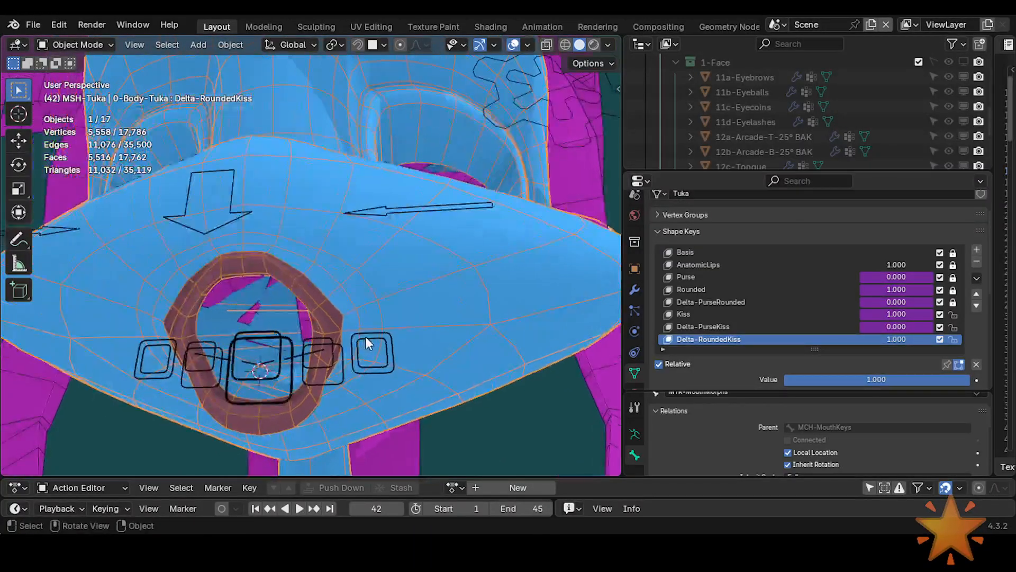
{"action": "key", "text": "Tab"}
{"action": "key", "text": "1"}
{"action": "left_click", "coordinate": [343, 315]}
{"action": "key", "text": "g"}
{"action": "left_click", "coordinate": [298, 321]}
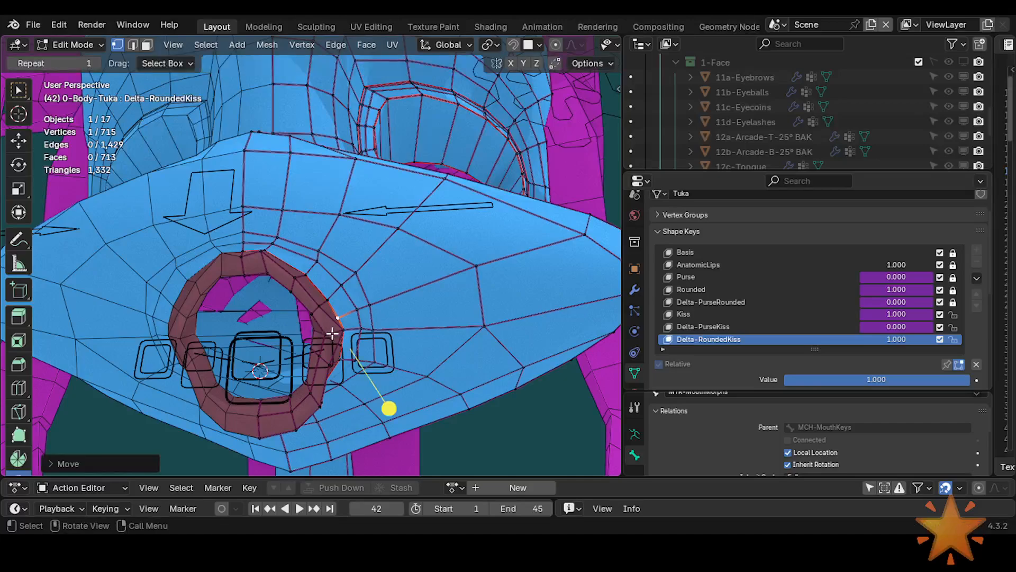
Move the lip corner vertex and the outer lip vertex just below it slightly inward to round the mouth contour
{"action": "left_click", "coordinate": [341, 332]}
{"action": "key", "text": "g"}
{"action": "left_click", "coordinate": [301, 334]}
{"action": "left_click", "coordinate": [343, 361]}
{"action": "key", "text": "g"}
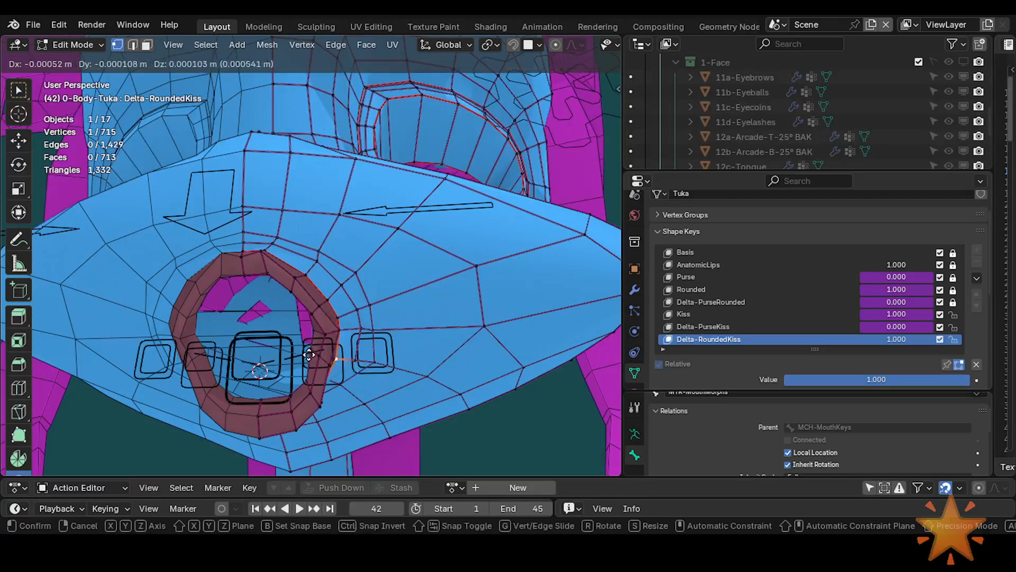
{"action": "left_click", "coordinate": [328, 374]}
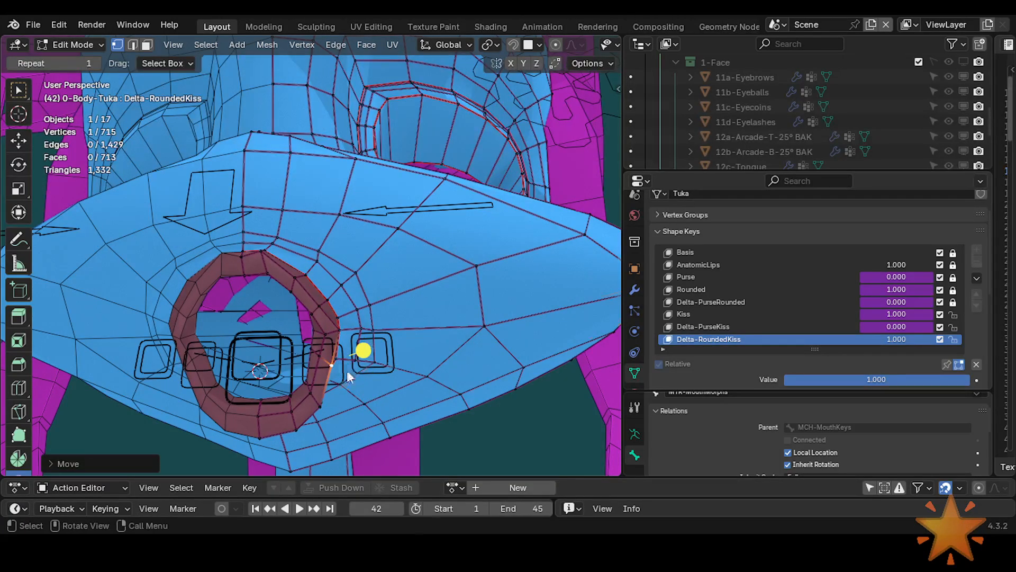
Nudge the two outer lip vertices directly above the lip corner slightly inward along the upper lip
{"action": "key", "text": "Tab"}
{"action": "middle_click_drag", "start_coordinate": [345, 386], "coordinate": [343, 336]}
{"action": "key", "text": "Tab"}
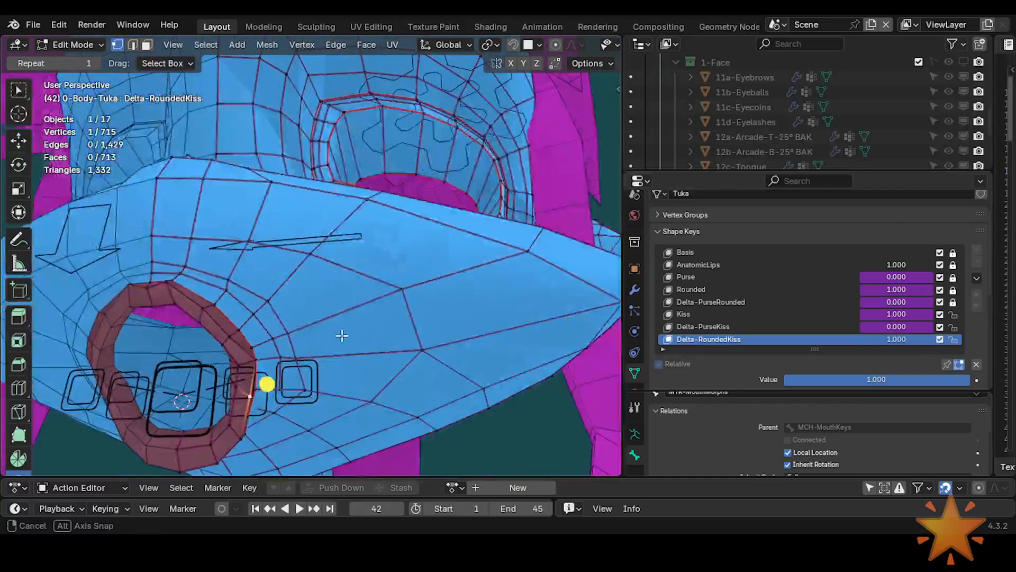
{"action": "left_click", "coordinate": [255, 344]}
{"action": "key", "text": "g"}
{"action": "left_click", "coordinate": [245, 344], "text": "shift"}
{"action": "left_click", "coordinate": [240, 330]}
{"action": "key", "text": "g"}
{"action": "left_click", "coordinate": [226, 328], "text": "shift"}
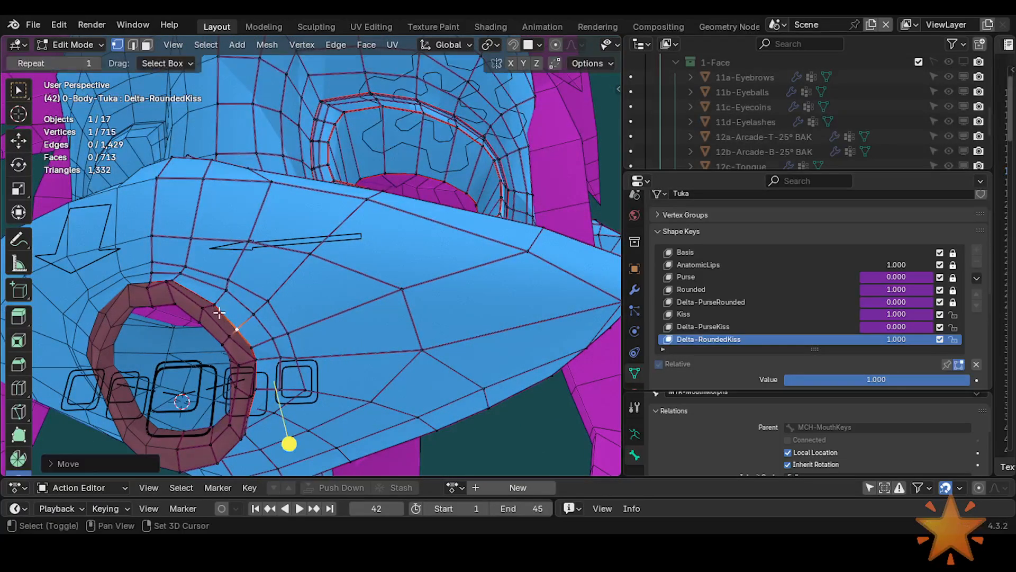
Move the next outer vertex further up the upper lip slightly inward, return to Object Mode and save the file
{"action": "left_click", "coordinate": [216, 306]}
{"action": "key", "text": "g"}
{"action": "left_click", "coordinate": [199, 305]}
{"action": "key", "text": "Tab"}
{"action": "middle_click_drag", "start_coordinate": [252, 313], "coordinate": [261, 337]}
{"action": "key", "text": "ctrl+s"}
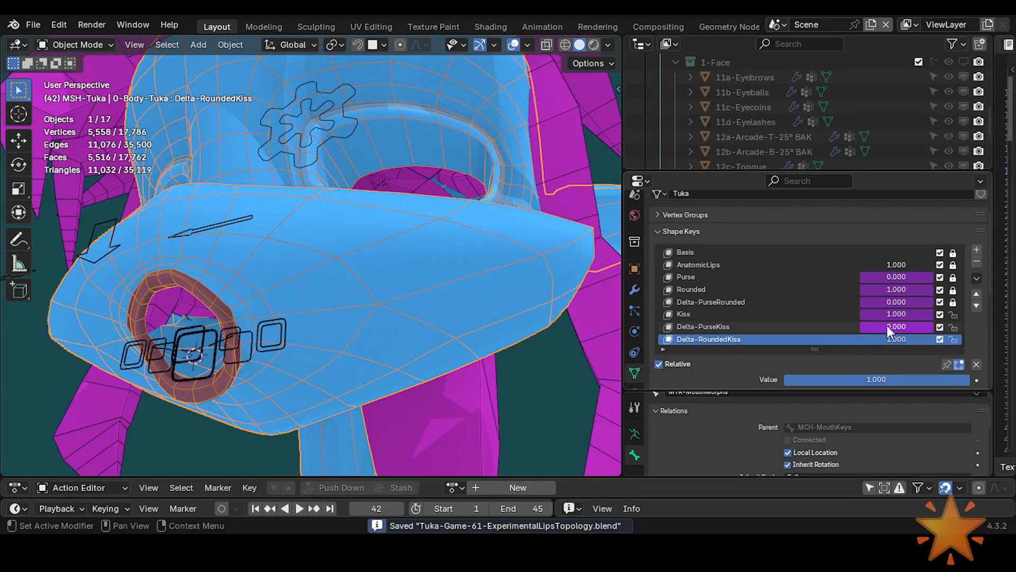
Copy the driver from the Rounded shape key's value and paste it onto the value of Delta-RoundedKiss
{"action": "right_click", "coordinate": [891, 287]}
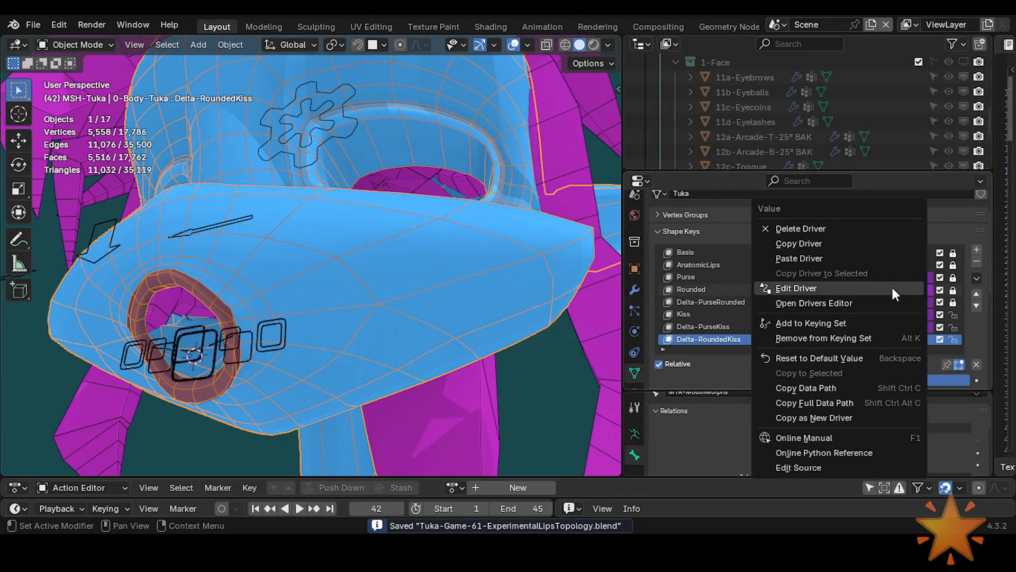
{"action": "left_click", "coordinate": [851, 247]}
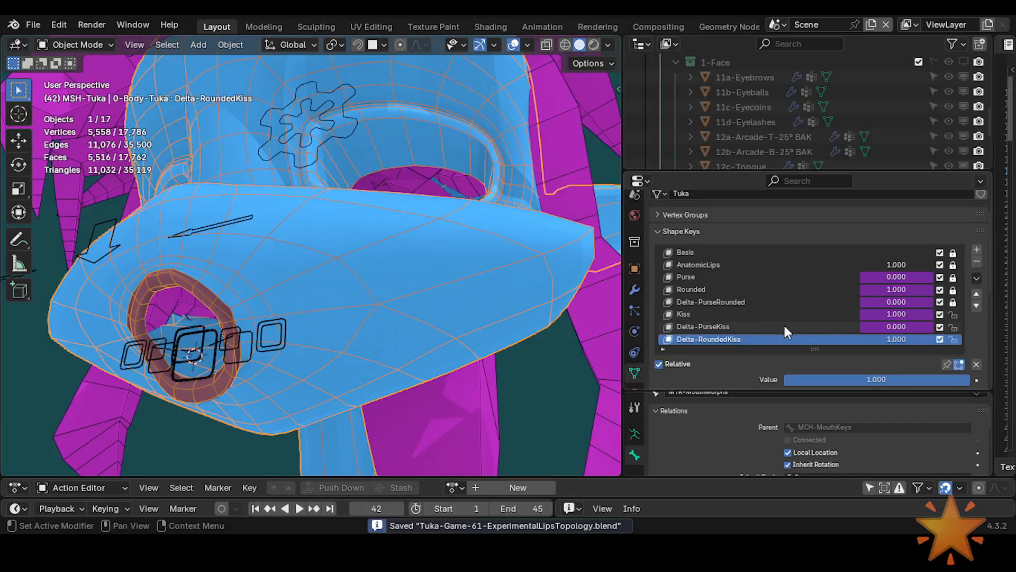
{"action": "right_click", "coordinate": [906, 326]}
{"action": "left_click", "coordinate": [879, 337]}
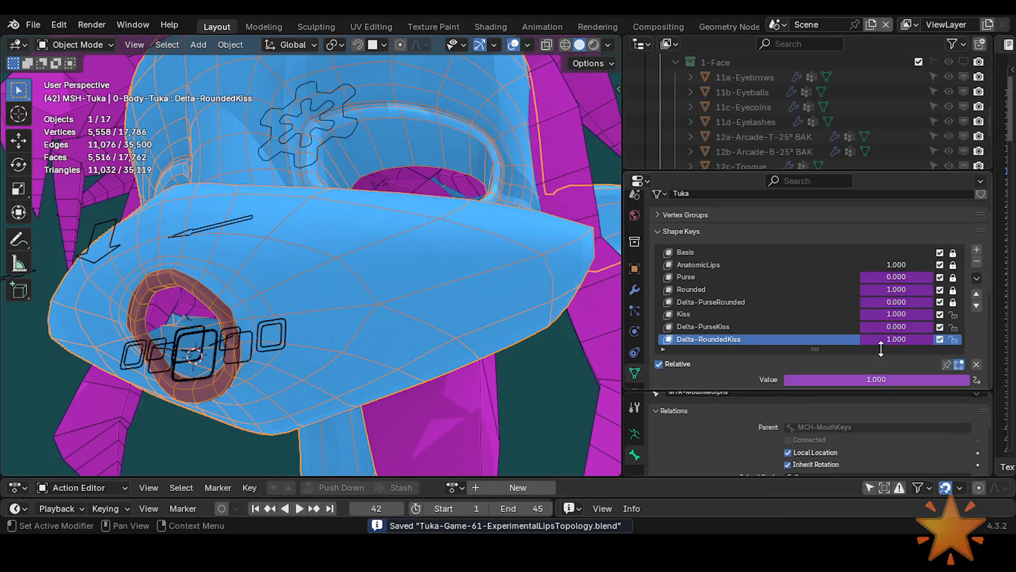
Edit the Delta-RoundedKiss driver, setting its expression to (varA*50) and renaming the input variable to varA
{"action": "right_click", "coordinate": [891, 340]}
{"action": "left_click", "coordinate": [841, 336]}
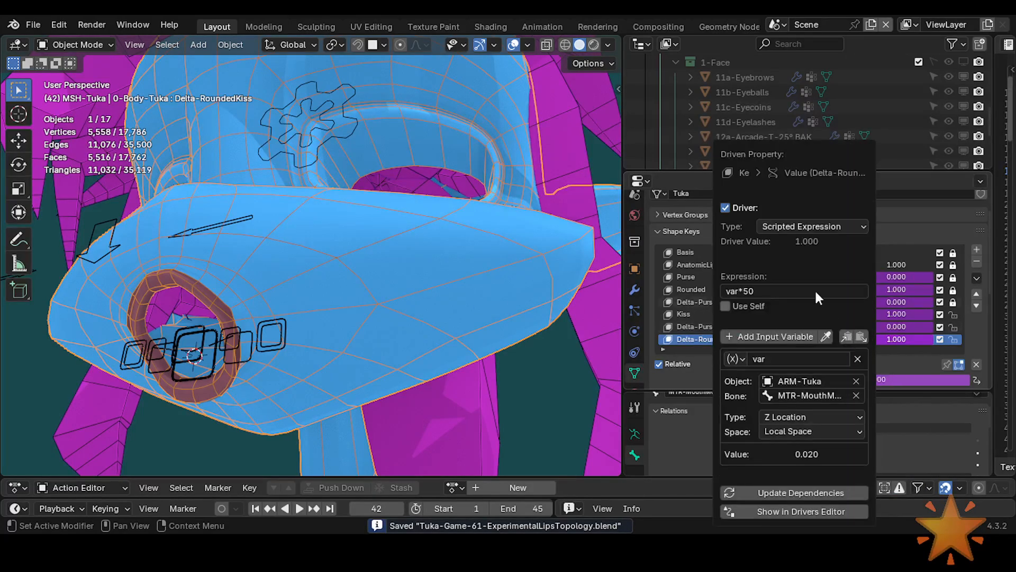
{"action": "left_click", "coordinate": [761, 292]}
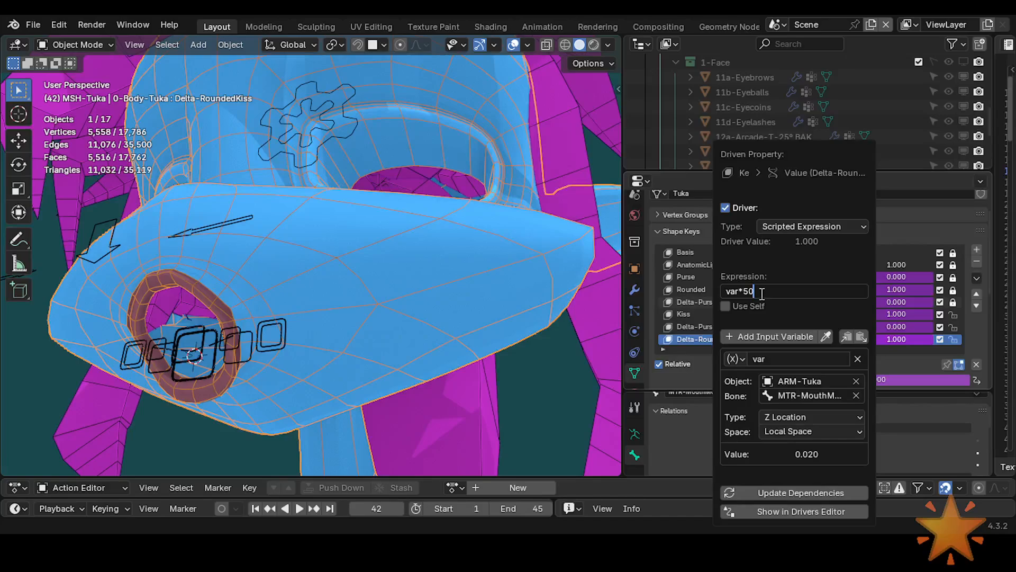
{"action": "key", "text": "Home"}
{"action": "type", "text": ")"}
{"action": "key", "text": "Return"}
{"action": "left_click", "coordinate": [763, 361]}
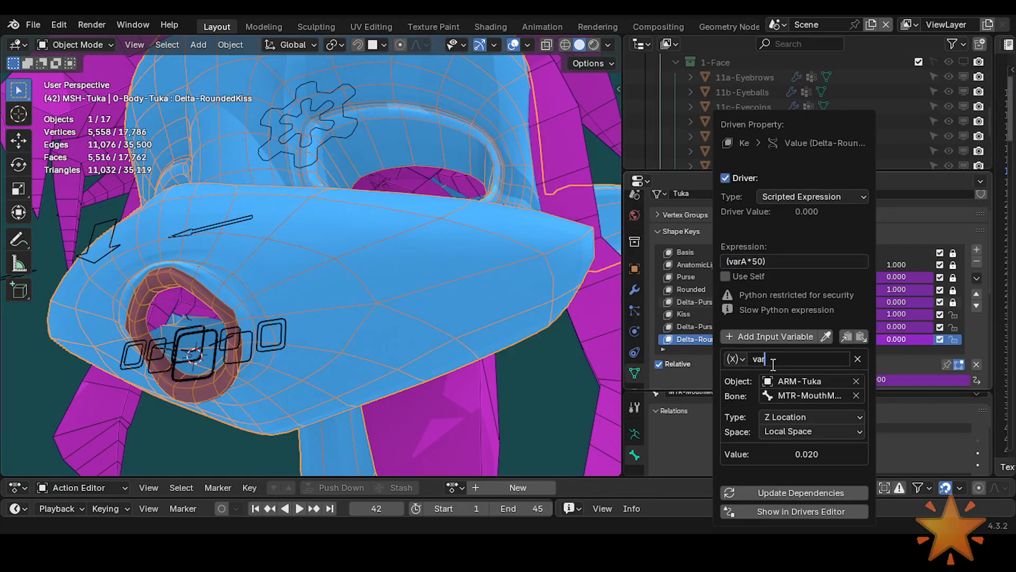
{"action": "key", "text": "Return"}
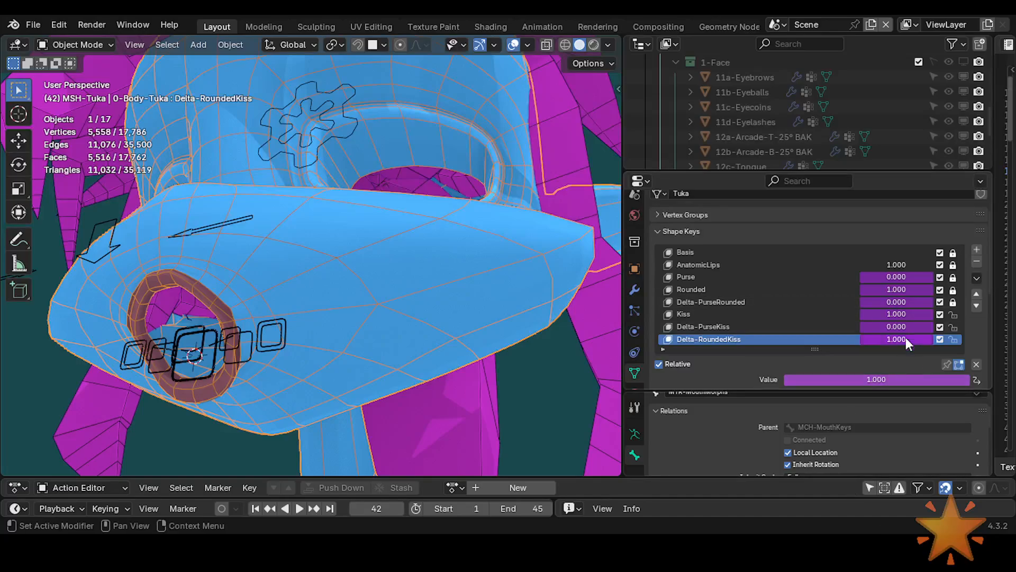
Add a second input variable of type Transform Channel to the Delta-RoundedKiss driver, targeting the MTR-MouthMorphs bone of ARM-Tuka
{"action": "right_click", "coordinate": [899, 339]}
{"action": "left_click", "coordinate": [877, 338]}
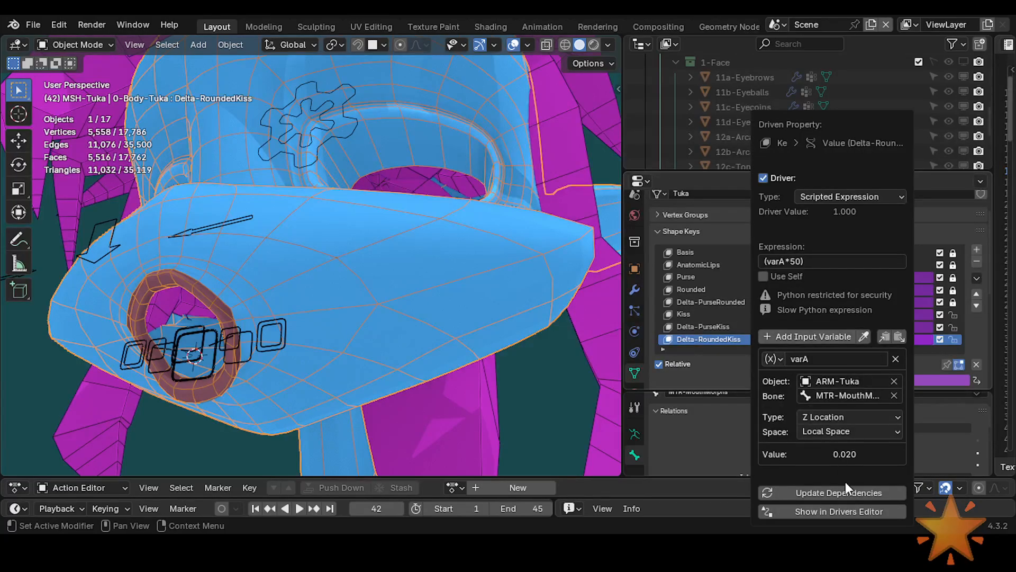
{"action": "left_click", "coordinate": [827, 260]}
{"action": "key", "text": "Return"}
{"action": "left_click", "coordinate": [796, 336]}
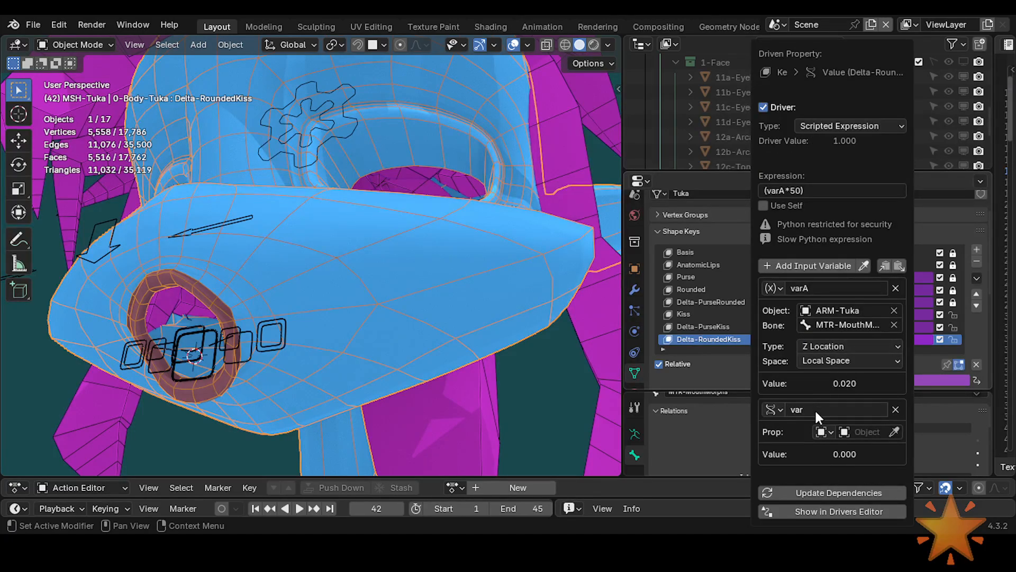
{"action": "left_click", "coordinate": [780, 407]}
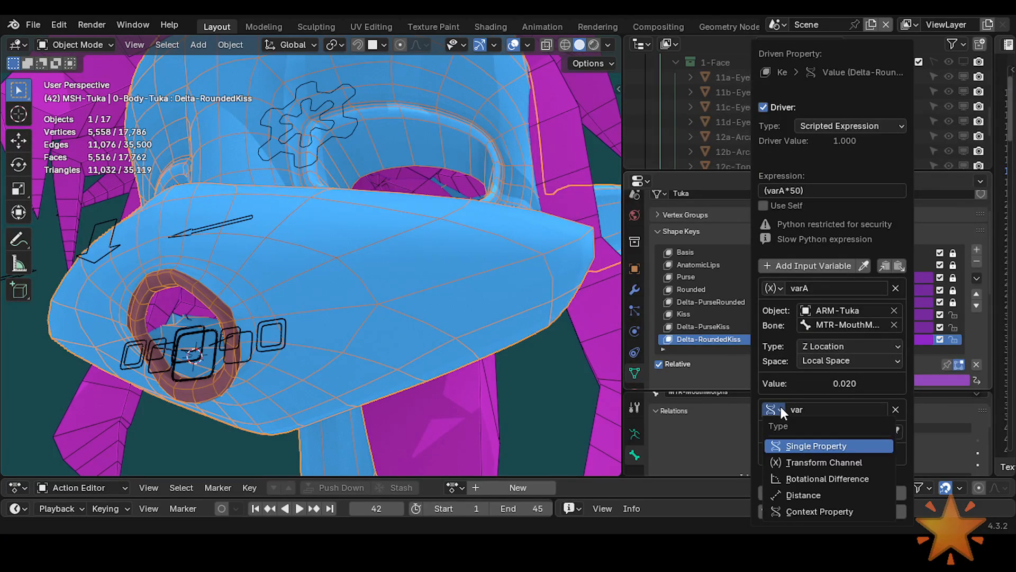
{"action": "left_click", "coordinate": [801, 462]}
{"action": "left_click", "coordinate": [865, 416]}
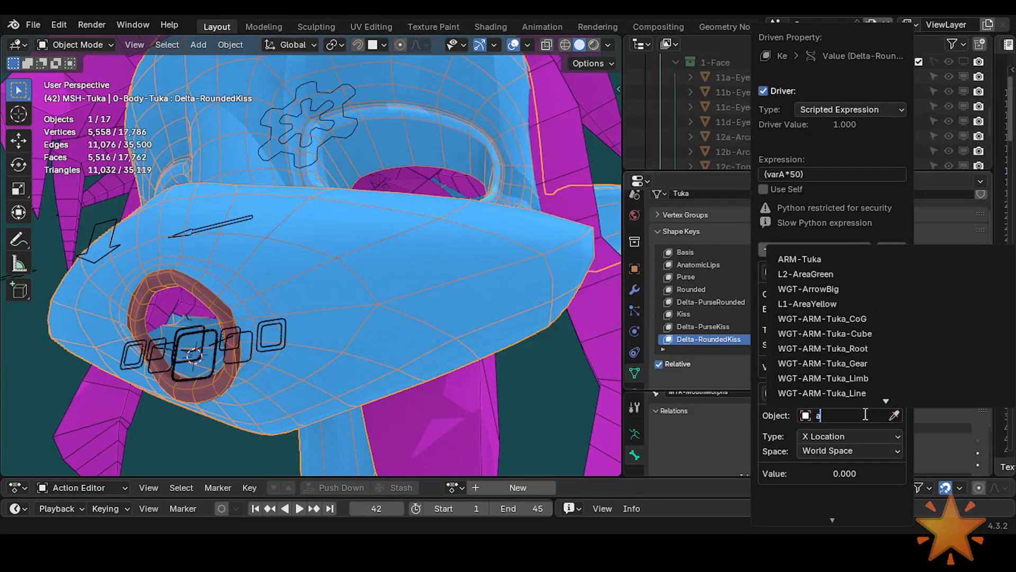
{"action": "left_click", "coordinate": [826, 257]}
{"action": "left_click", "coordinate": [839, 430]}
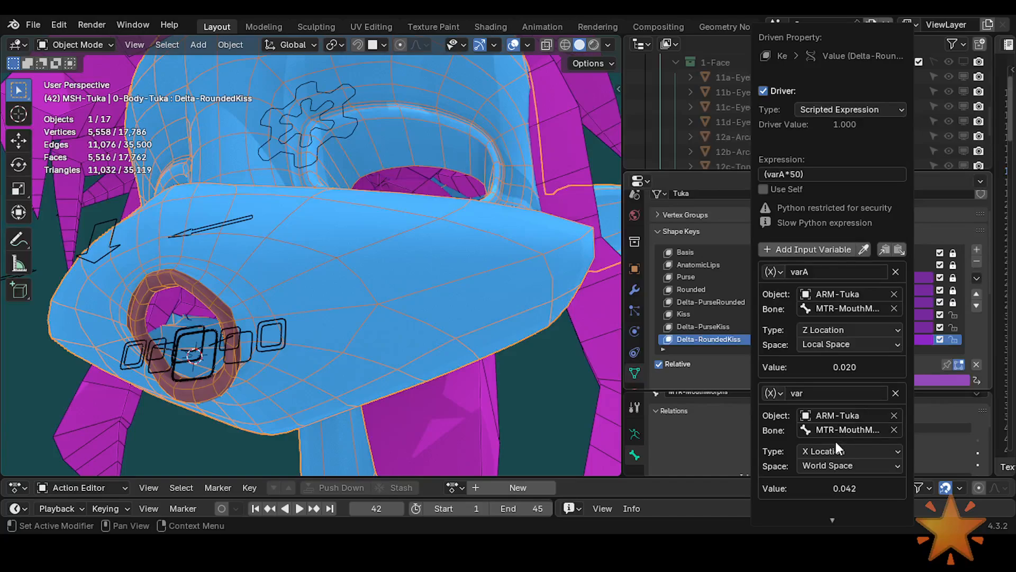
Set the second driver variable to read Y Rotation in Quaternion mode and Local Space
{"action": "scroll", "coordinate": [834, 440], "scroll_direction": "down", "scroll_amount": 1}
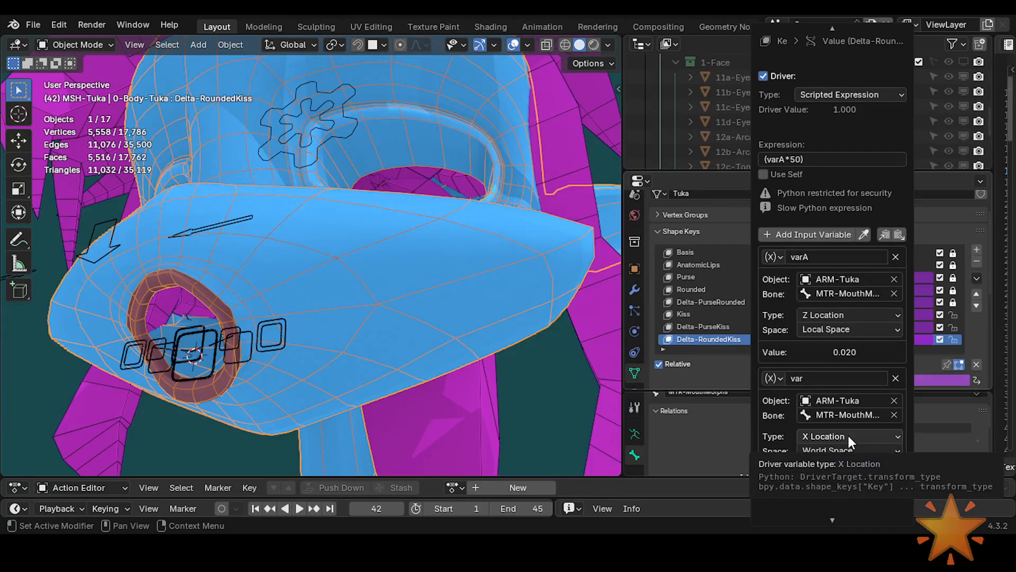
{"action": "left_click", "coordinate": [849, 441]}
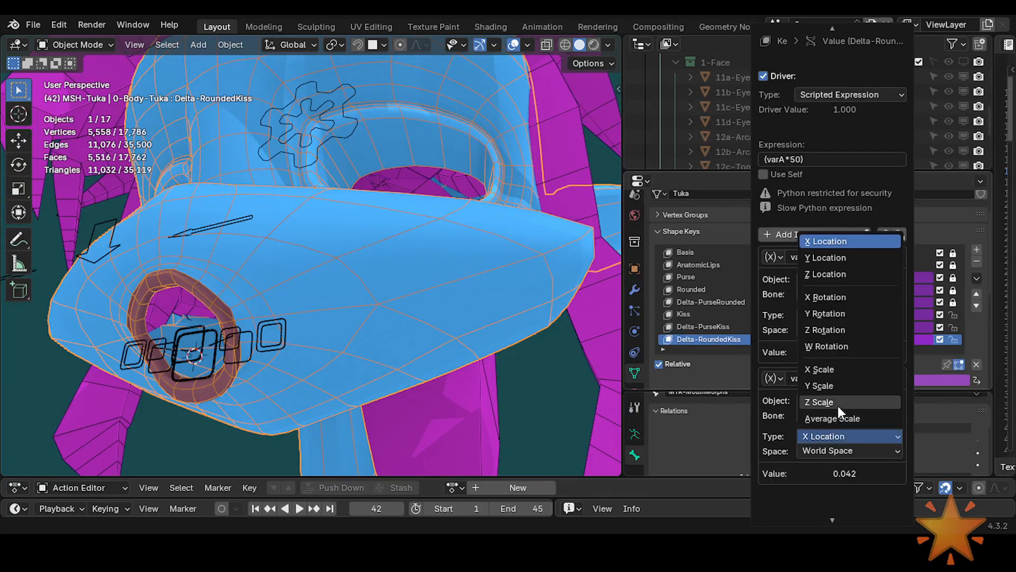
{"action": "left_click", "coordinate": [830, 313]}
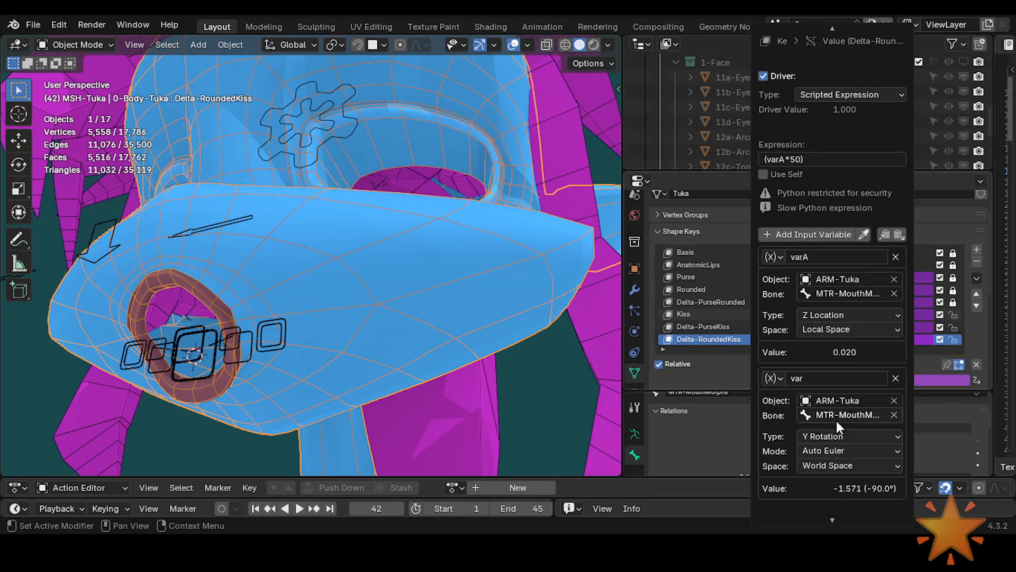
{"action": "left_click", "coordinate": [828, 450]}
{"action": "left_click", "coordinate": [831, 382]}
{"action": "left_click", "coordinate": [841, 466]}
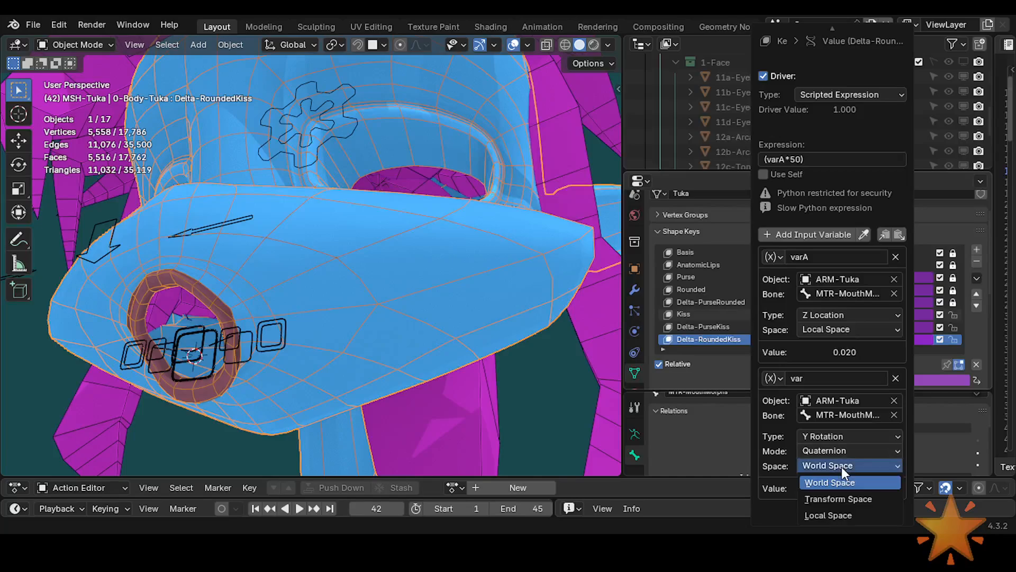
{"action": "left_click", "coordinate": [833, 519]}
{"action": "scroll", "coordinate": [829, 418], "scroll_direction": "down", "scroll_amount": 1}
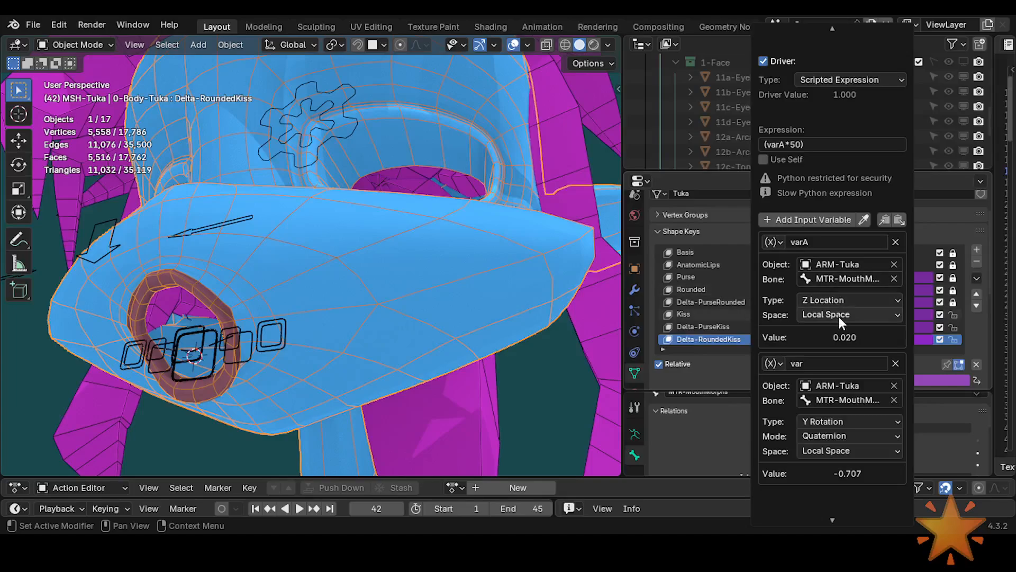
Rename the second variable to varB and add a varB*1.5 term after (varA*50) in the driver expression
{"action": "left_click", "coordinate": [825, 364]}
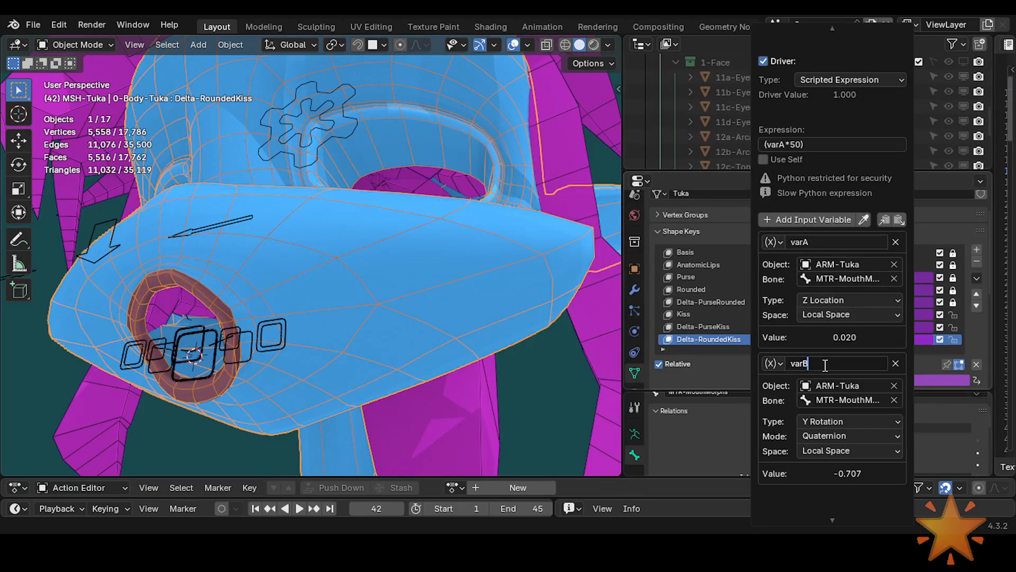
{"action": "type", "text": "varB"}
{"action": "key", "text": "Return"}
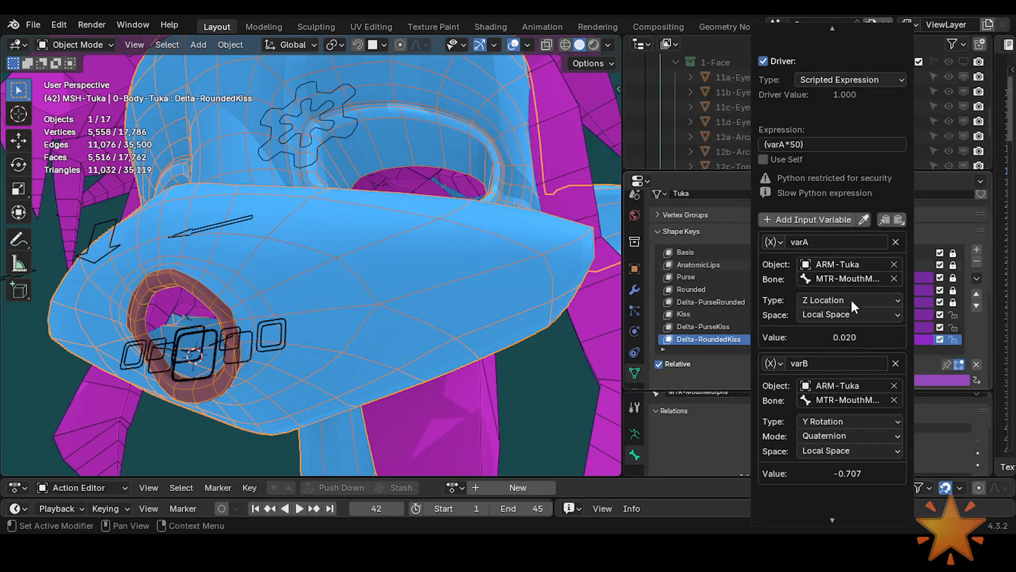
{"action": "left_click", "coordinate": [815, 148]}
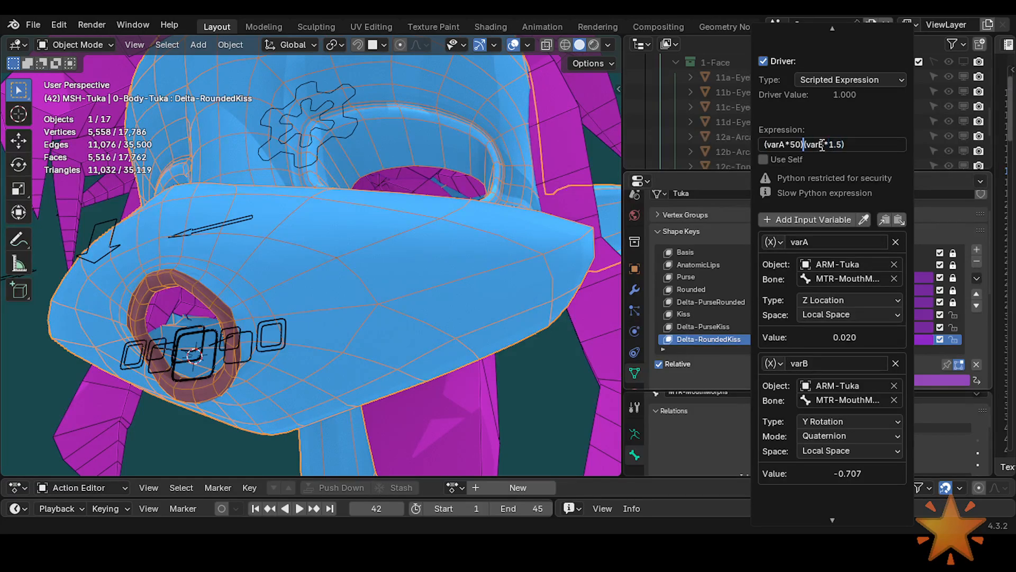
{"action": "type", "text": "-varB*"}
{"action": "key", "text": "Return"}
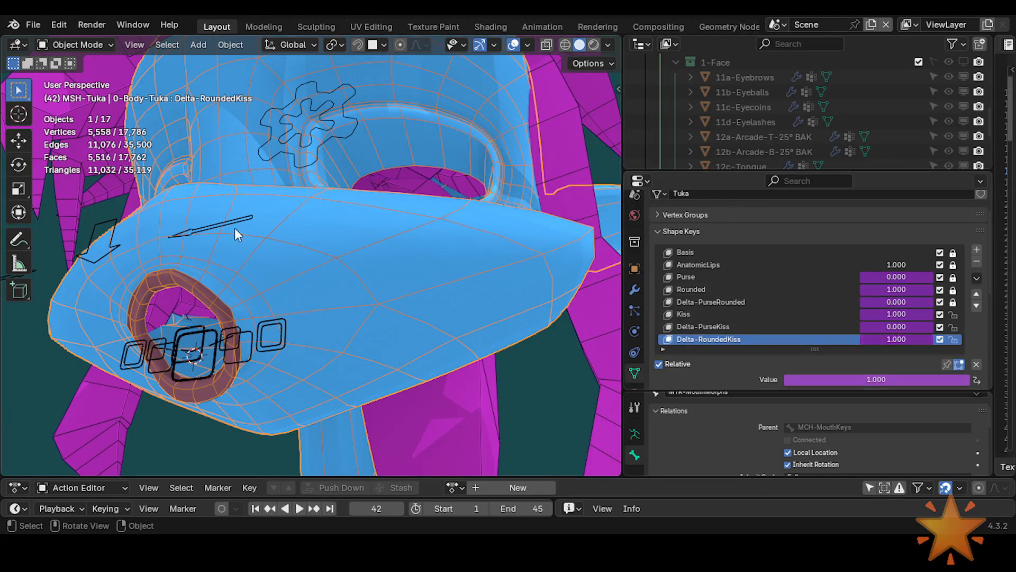
Select the ARM-Tuka armature by its gear-shaped mouth control, save the file and switch to Pose Mode
{"action": "left_click", "coordinate": [292, 157]}
{"action": "key", "text": "ctrl+s"}
{"action": "key", "text": "ctrl+Tab"}
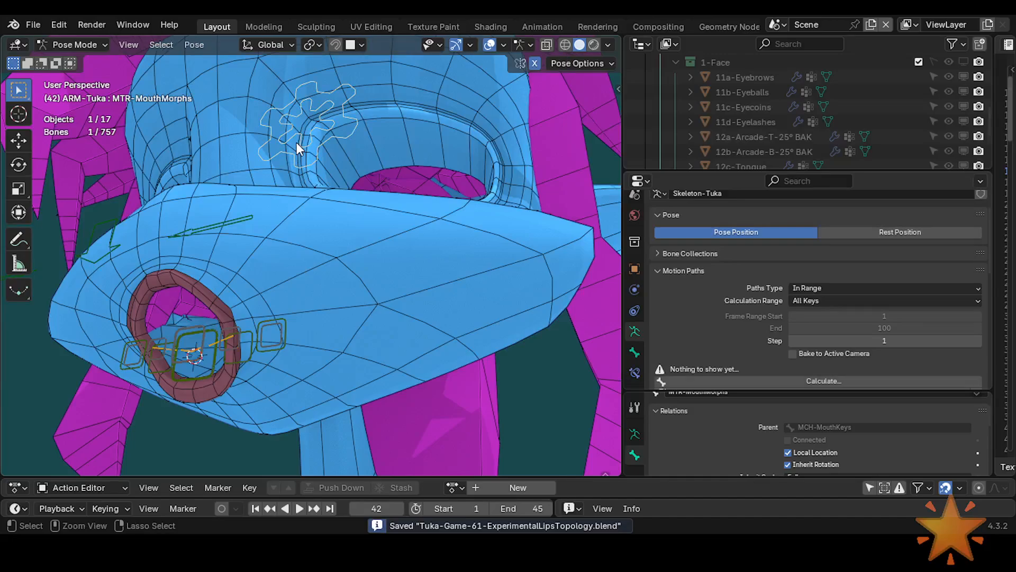
Lower the MTR-MouthMorphs bone along Z until the mouth closes and save the file
{"action": "left_click_drag", "start_coordinate": [299, 135], "coordinate": [300, 233]}
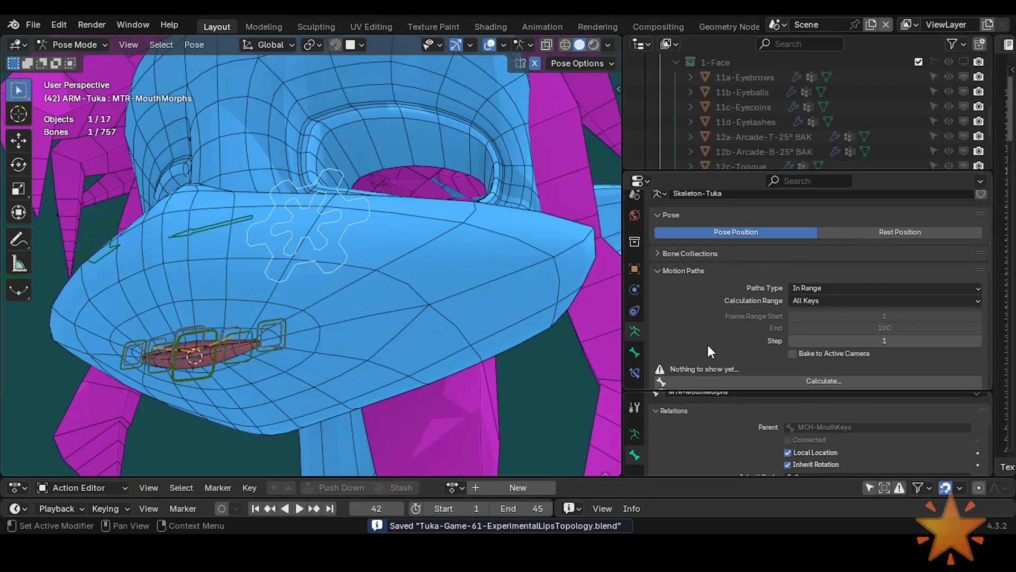
{"action": "key", "text": "g"}
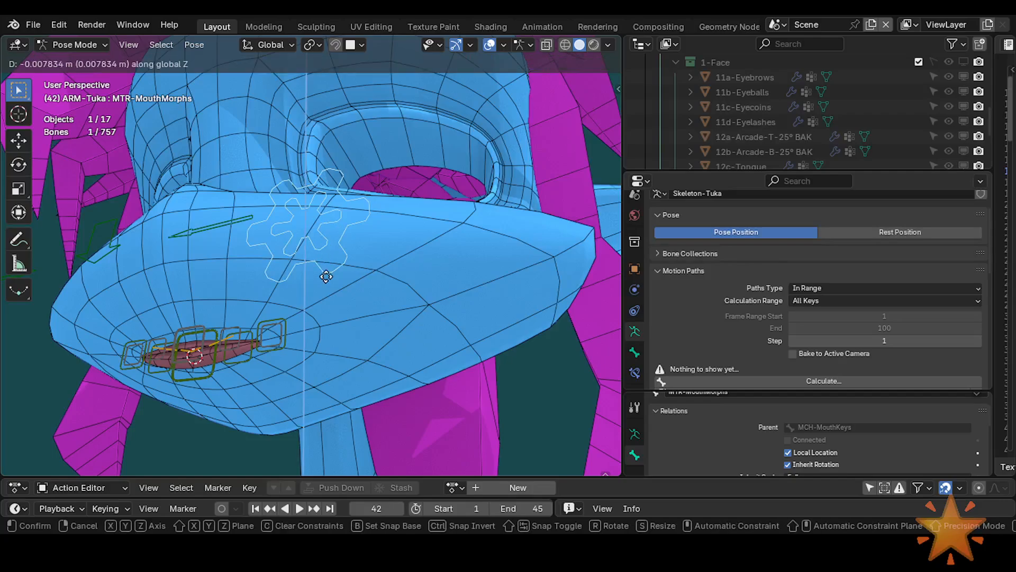
{"action": "left_click", "coordinate": [329, 283]}
{"action": "middle_click_drag", "start_coordinate": [330, 285], "coordinate": [407, 238]}
{"action": "key", "text": "ctrl+s"}
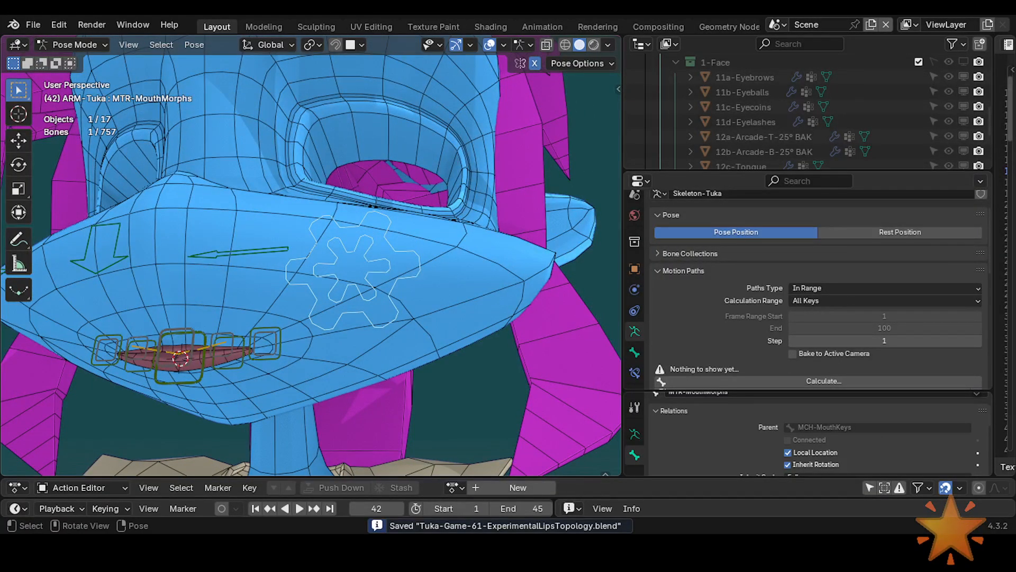
Raise the MTR-MouthMorphs bone fully along global Z and select the body mesh to check its shape key values
{"action": "key", "text": "g"}
{"action": "key", "text": "z"}
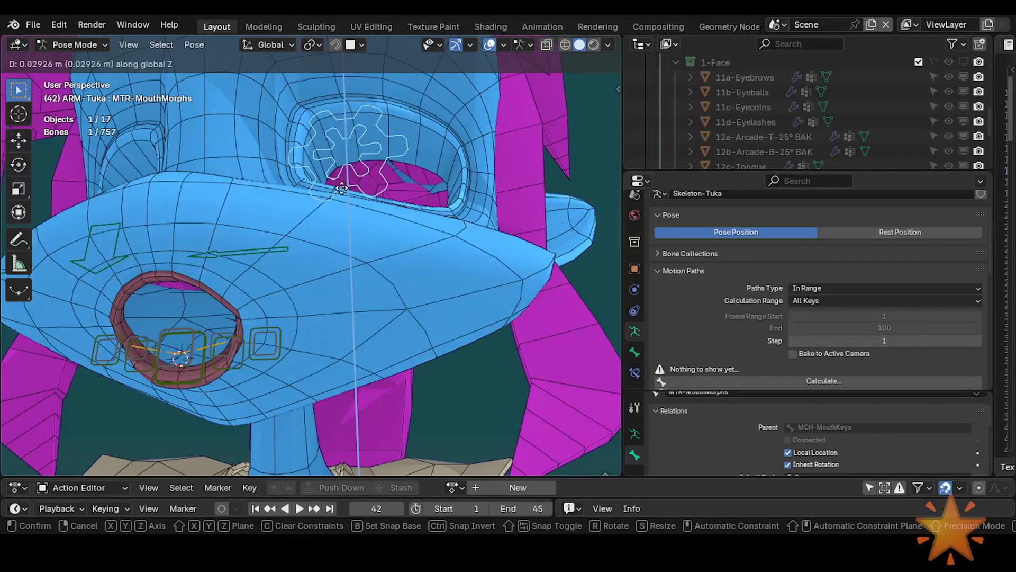
{"action": "left_click", "coordinate": [345, 101]}
{"action": "left_click", "coordinate": [373, 266]}
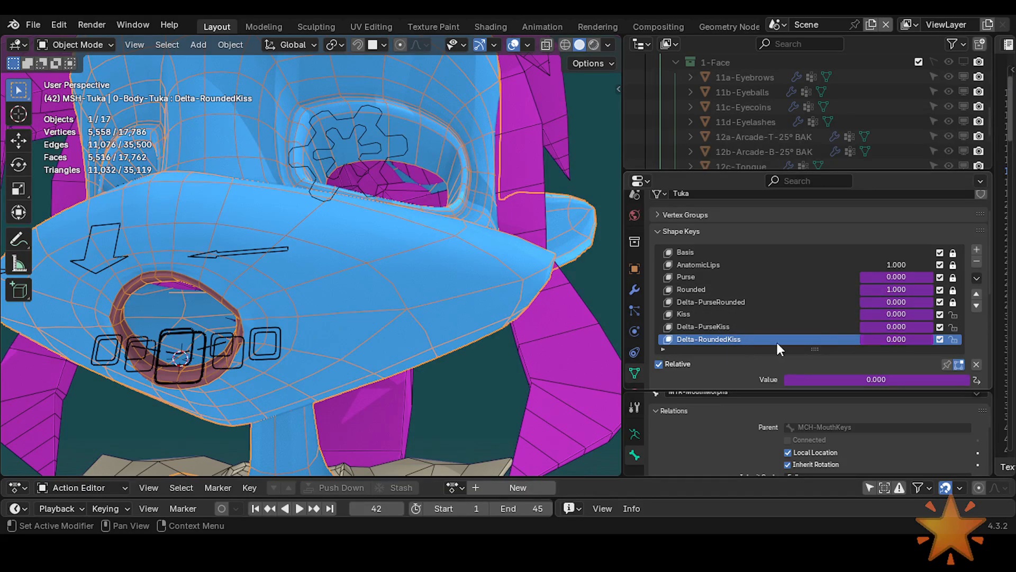
Lower the MTR-MouthMorphs bone back along Z in Pose Mode, then try moving it along global X
{"action": "left_click", "coordinate": [360, 170]}
{"action": "key", "text": "ctrl+Tab"}
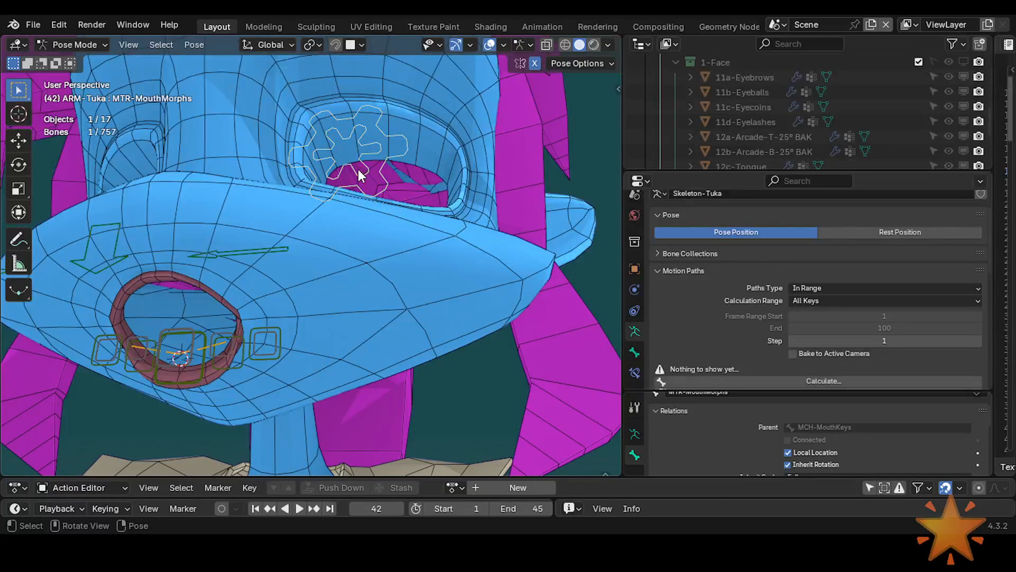
{"action": "key", "text": "g"}
{"action": "key", "text": "z"}
{"action": "left_click", "coordinate": [358, 325]}
{"action": "key", "text": "g"}
{"action": "key", "text": "x"}
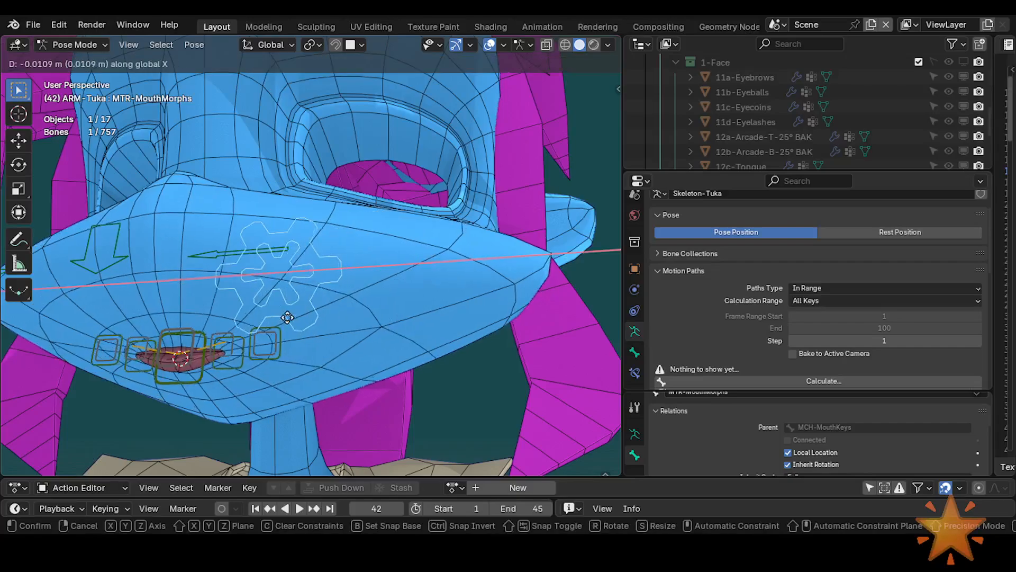
{"action": "right_click", "coordinate": [356, 313]}
Rotate the MTR-MouthMorphs bone about Y and select the body mesh in Object Mode to check the Kiss-related shape key values
{"action": "key", "text": "r"}
{"action": "key", "text": "y"}
{"action": "left_click", "coordinate": [361, 209]}
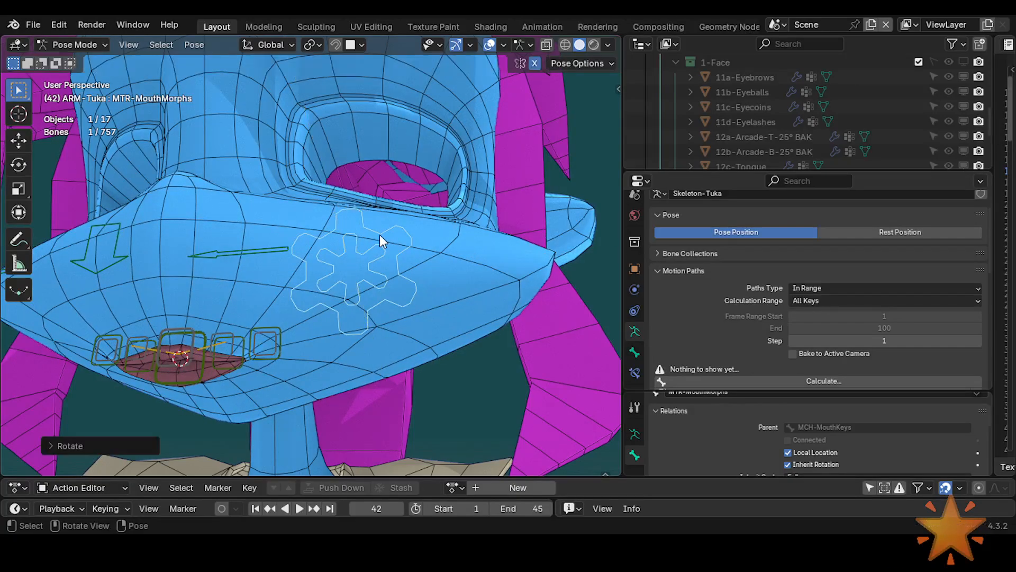
{"action": "key", "text": "ctrl+Tab"}
{"action": "left_click", "coordinate": [309, 251]}
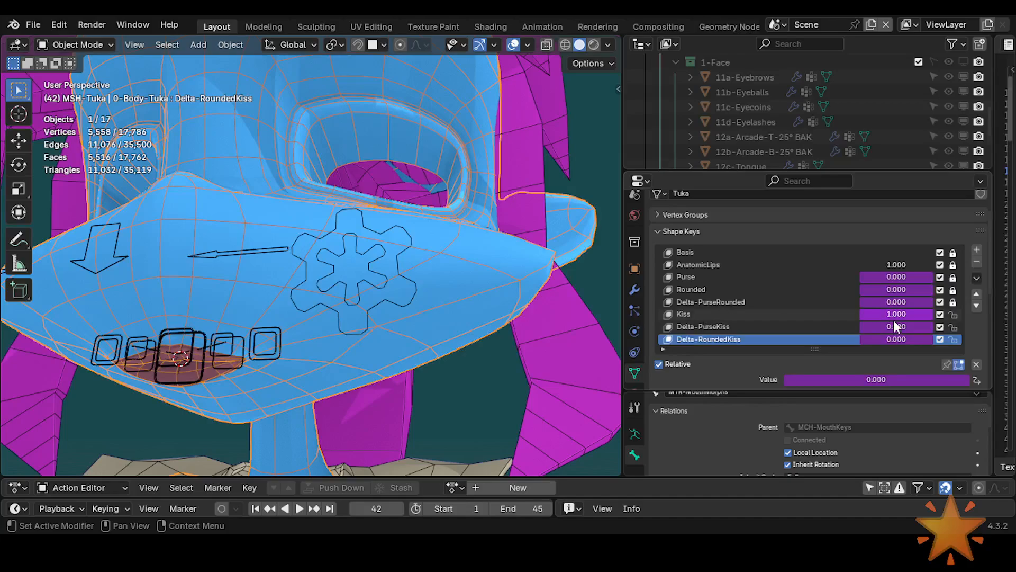
Return ARM-Tuka to Pose Mode, reset the mouth control's rotation and select only the MTR-MouthMorphs bone
{"action": "left_click", "coordinate": [360, 264]}
{"action": "key", "text": "ctrl+Tab"}
{"action": "left_click", "coordinate": [364, 259]}
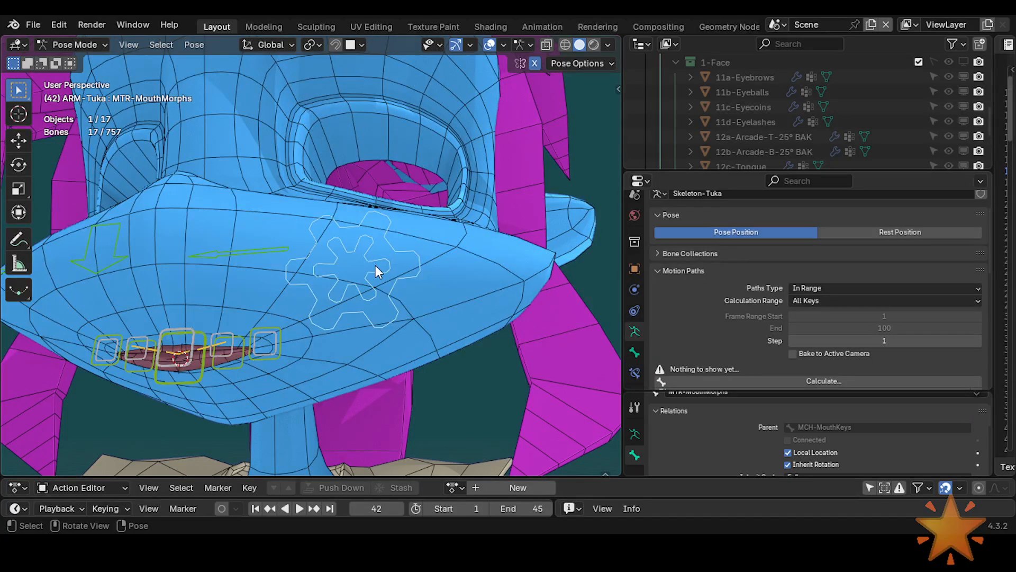
{"action": "left_click", "coordinate": [374, 272]}
Raise and rotate the MTR-MouthMorphs bone only partway, then select the body mesh to compare Rounded, Kiss and Delta-RoundedKiss values
{"action": "key", "text": "g"}
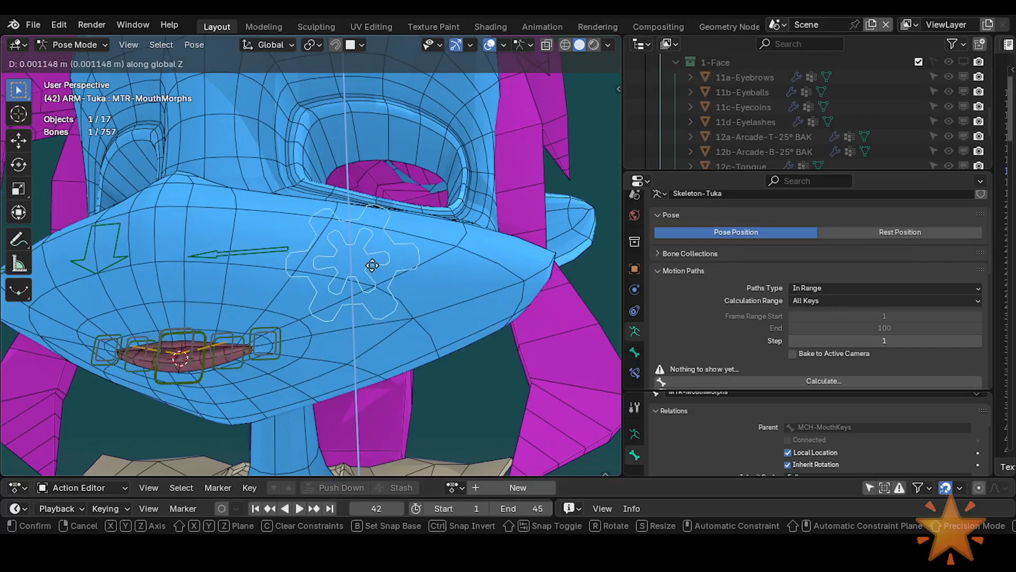
{"action": "left_click", "coordinate": [373, 275]}
{"action": "key", "text": "r"}
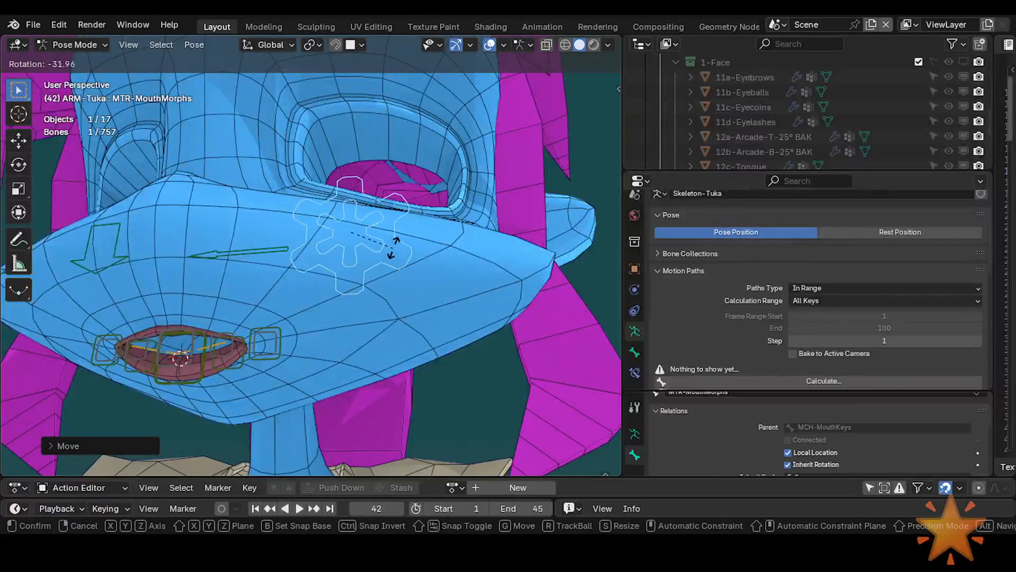
{"action": "left_click", "coordinate": [392, 244]}
{"action": "left_click", "coordinate": [396, 270]}
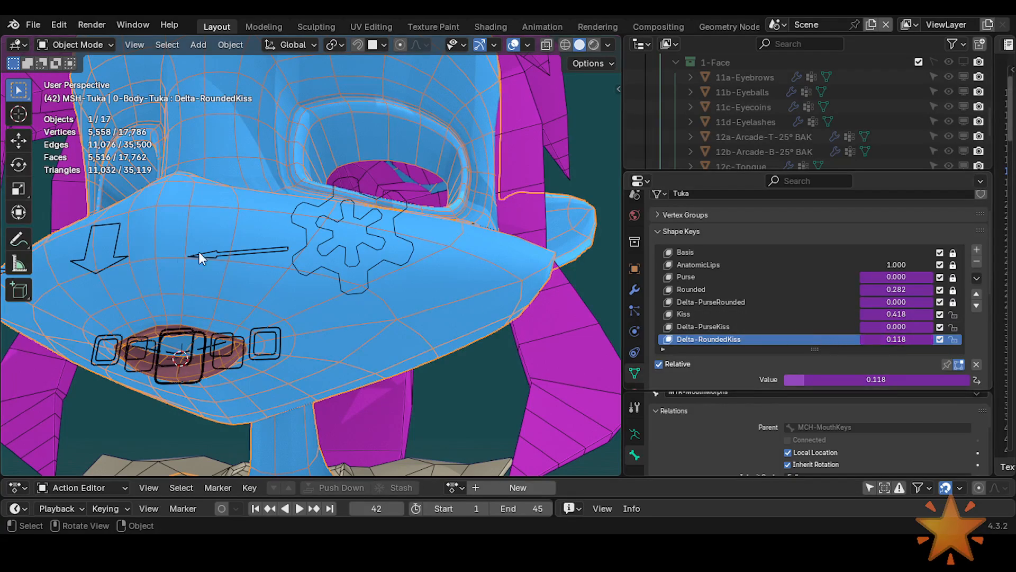
Raise the partly rotated MTR-MouthMorphs bone fully along Z and check the Delta-RoundedKiss value on the body mesh
{"action": "left_click", "coordinate": [330, 243]}
{"action": "key", "text": "ctrl+Tab"}
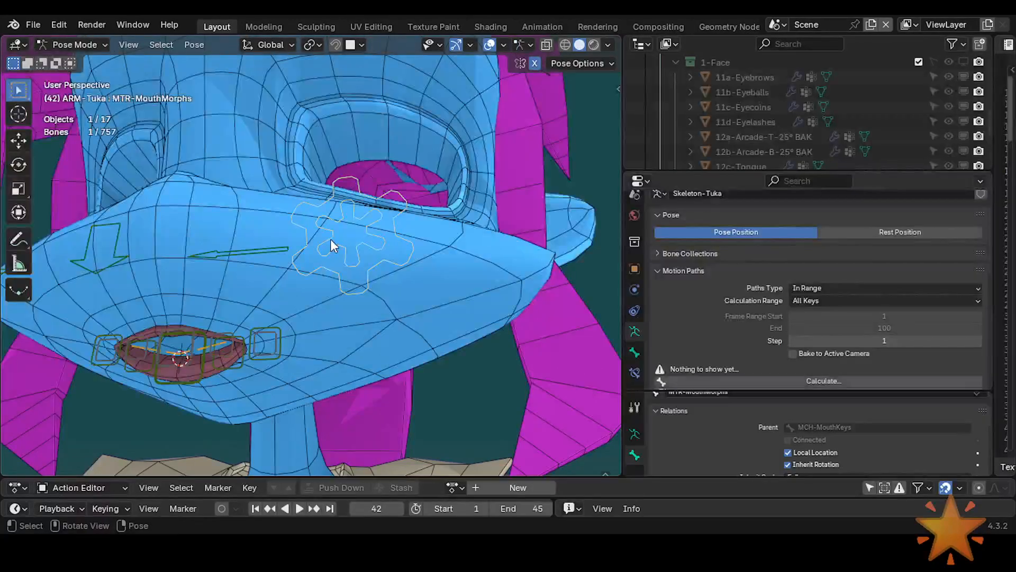
{"action": "key", "text": "g"}
{"action": "key", "text": "z"}
{"action": "left_click", "coordinate": [334, 228]}
{"action": "key", "text": "ctrl+Tab"}
{"action": "left_click", "coordinate": [334, 266]}
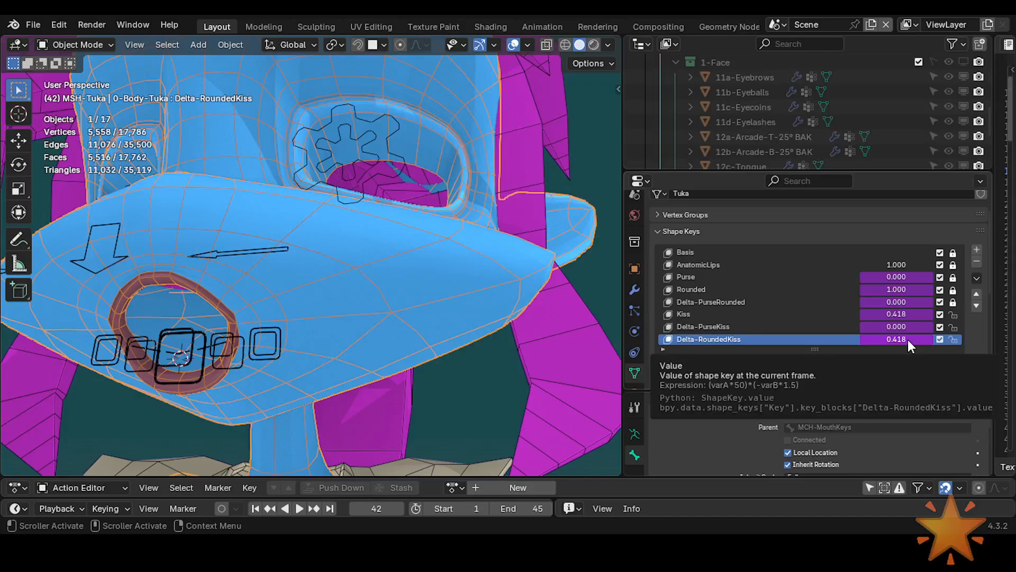
Rotate the raised MTR-MouthMorphs bone further to full Kiss and check the body mesh's shape key values
{"action": "left_click", "coordinate": [333, 201]}
{"action": "key", "text": "ctrl+Tab"}
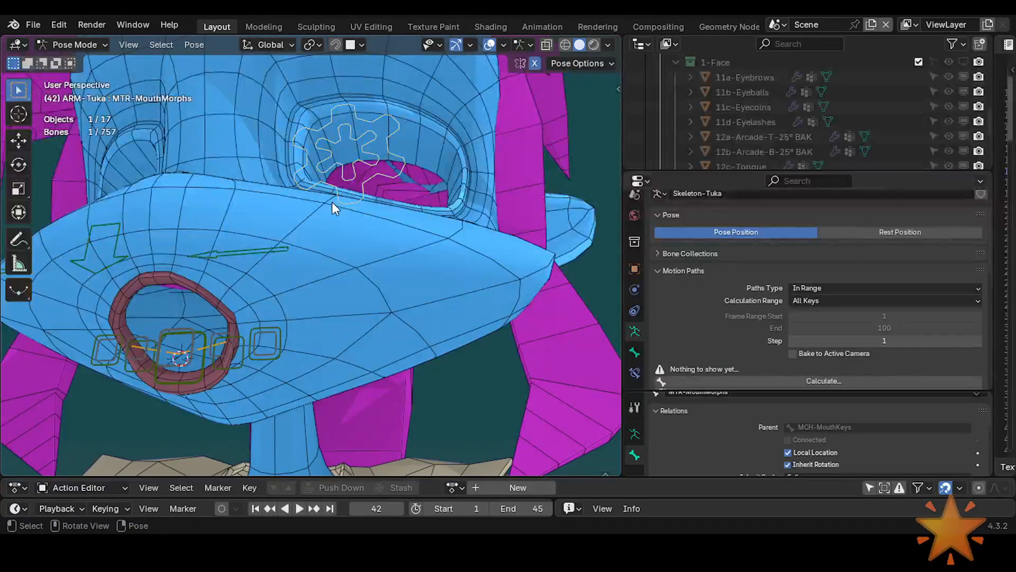
{"action": "key", "text": "r"}
{"action": "left_click", "coordinate": [358, 93]}
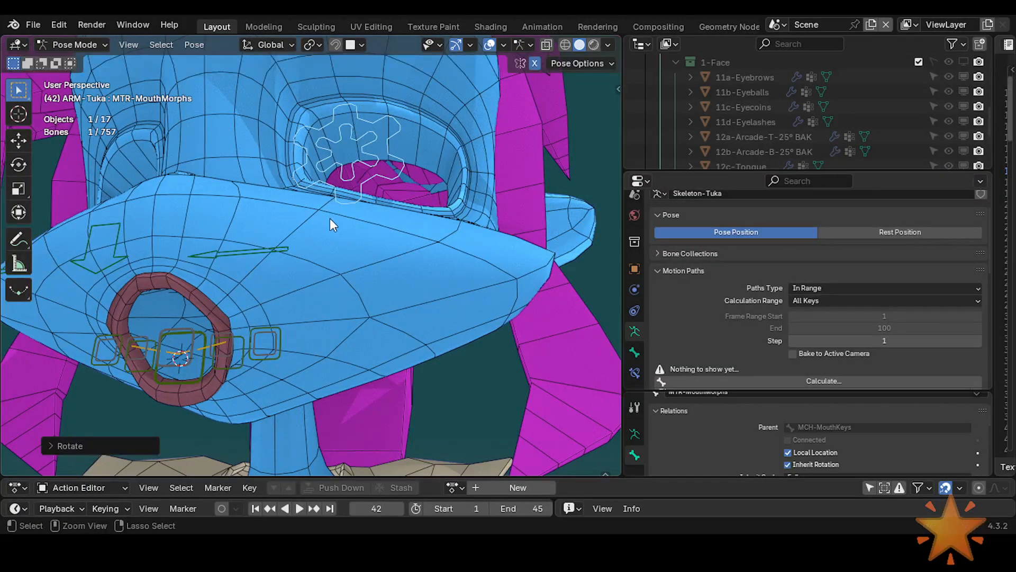
{"action": "key", "text": "ctrl+Tab"}
{"action": "left_click", "coordinate": [329, 218]}
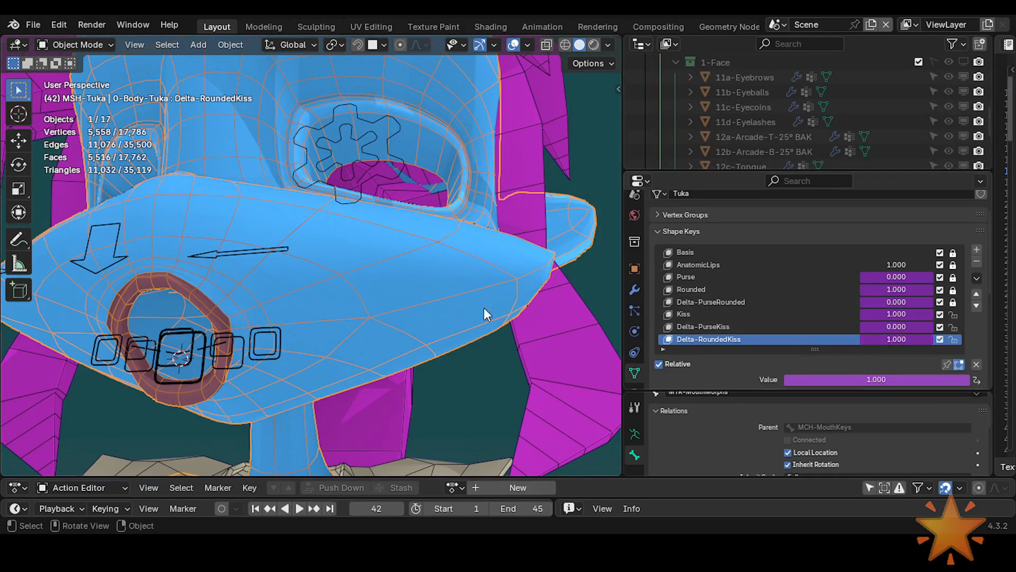
Reset the ARM-Tuka pose, select the MTR-MouthMorphs bone and test moving it along global Z
{"action": "left_click", "coordinate": [332, 198]}
{"action": "key", "text": "ctrl+Tab"}
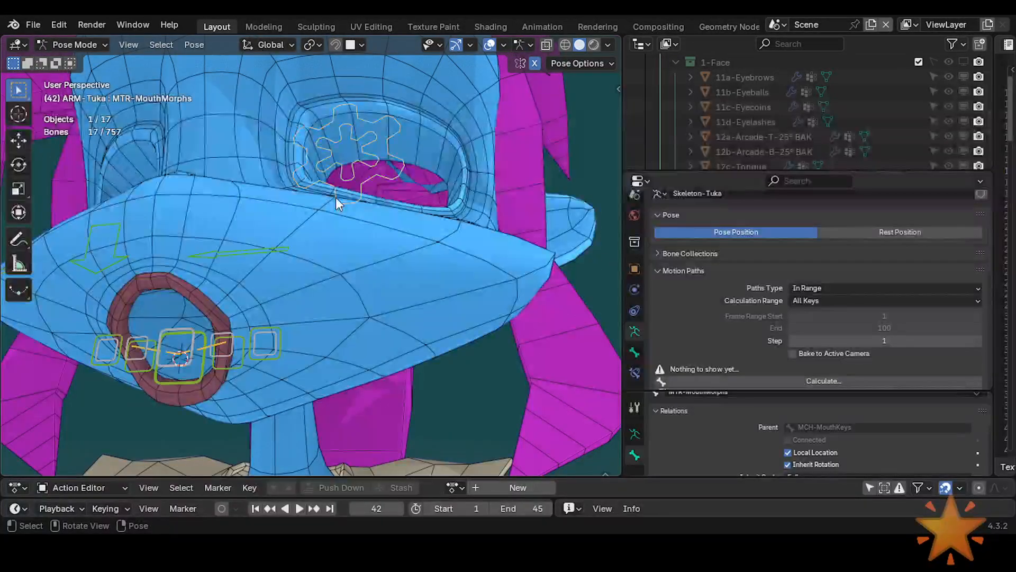
{"action": "key", "text": "alt+g"}
{"action": "left_click", "coordinate": [337, 287]}
{"action": "key", "text": "g"}
{"action": "key", "text": "z"}
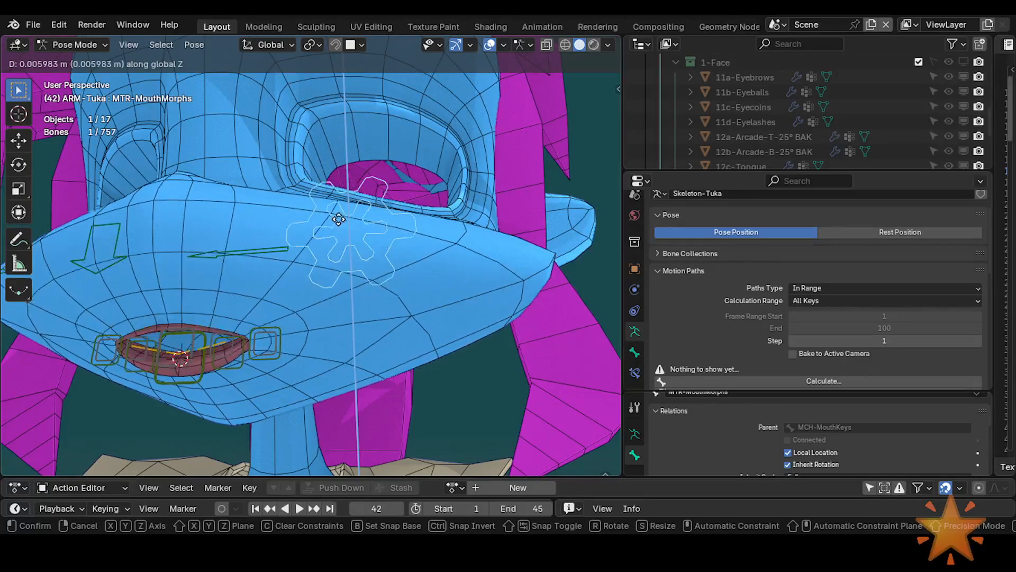
{"action": "left_click", "coordinate": [337, 285]}
Test rotating the MTR-MouthMorphs bone and moving it freely to see how the mouth shapes blend
{"action": "key", "text": "r"}
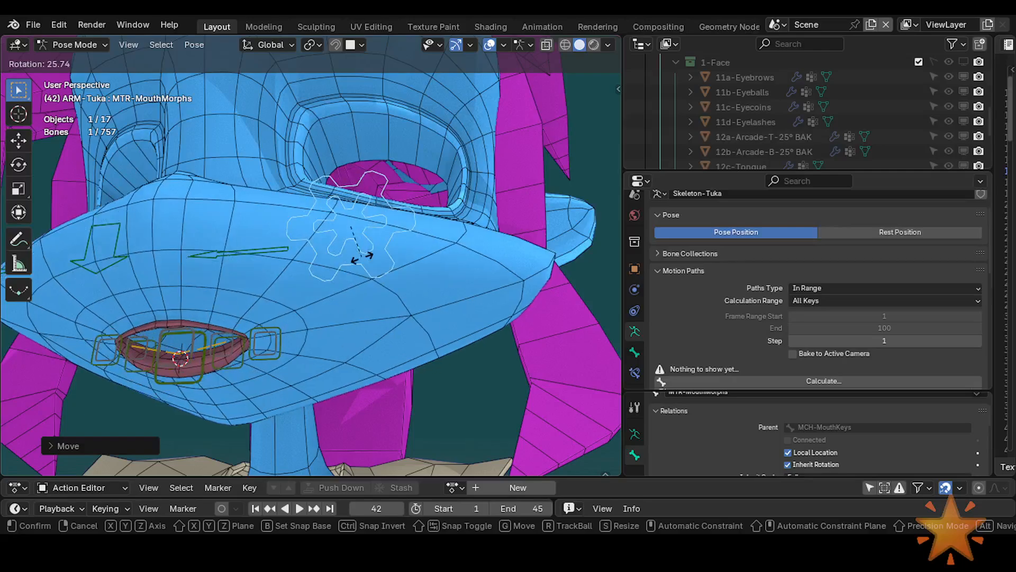
{"action": "left_click", "coordinate": [341, 243]}
{"action": "key", "text": "g"}
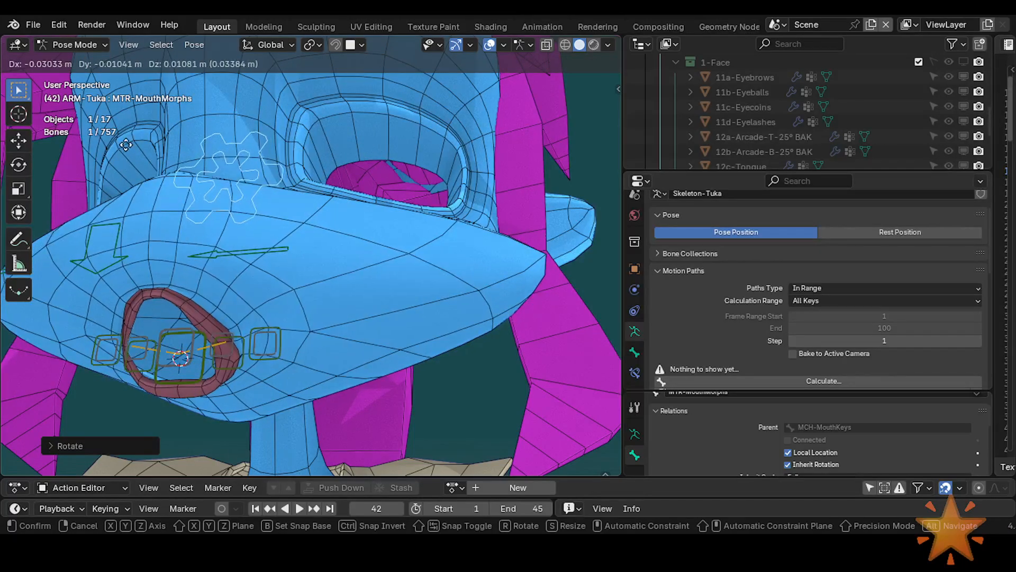
{"action": "left_click", "coordinate": [199, 220]}
View the mouth from the front and move the MTR-MouthMorphs bone freely up and sideways to test the blended shapes
{"action": "middle_click_drag", "start_coordinate": [198, 218], "coordinate": [275, 220]}
{"action": "key", "text": "g"}
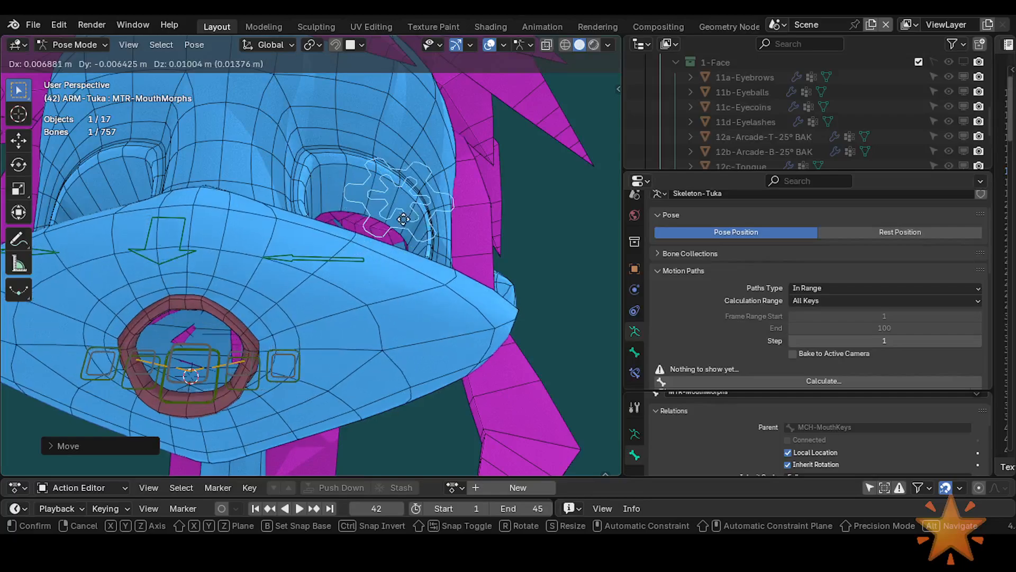
{"action": "left_click", "coordinate": [381, 266]}
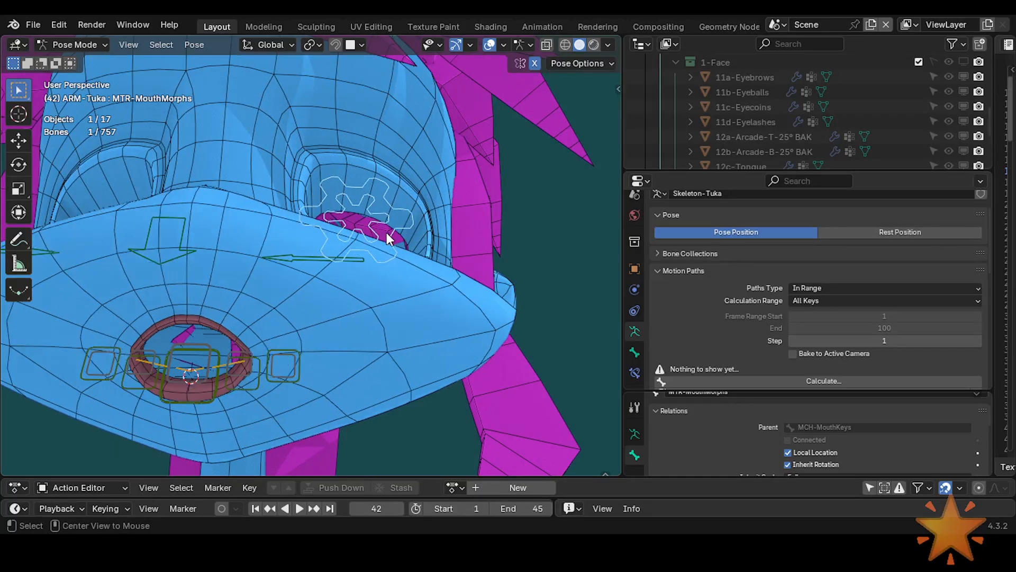
{"action": "key", "text": "g"}
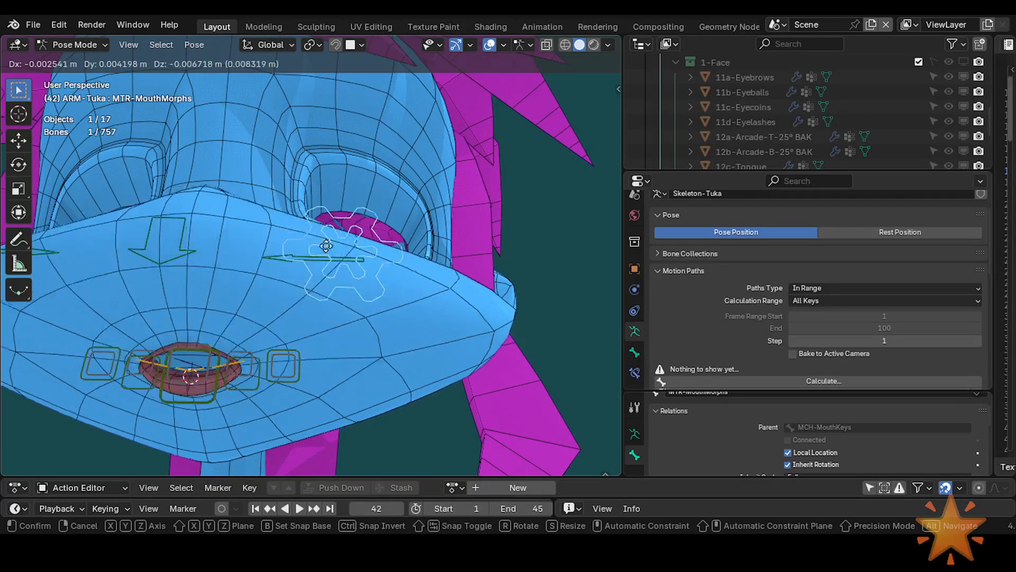
{"action": "left_click", "coordinate": [163, 125]}
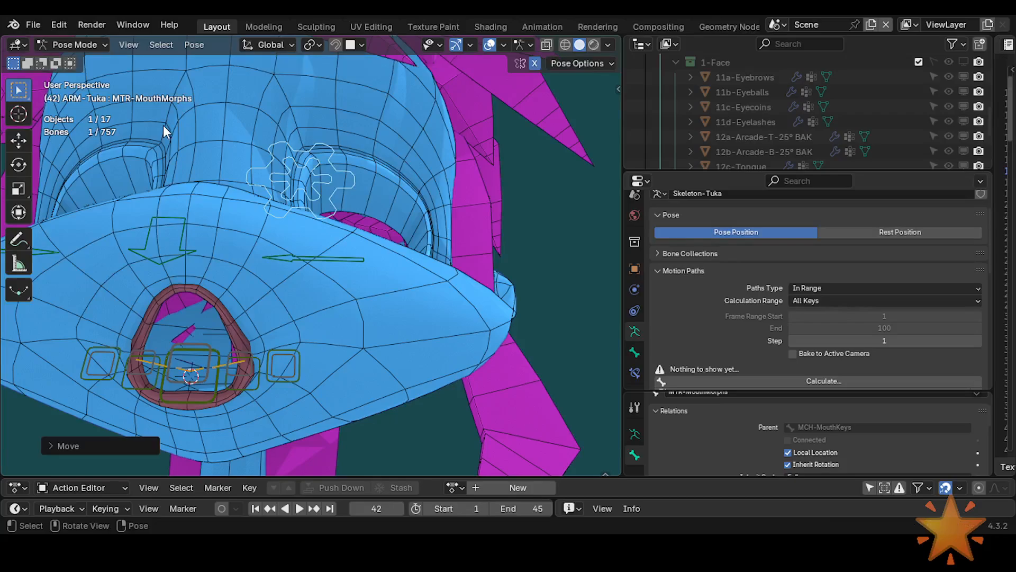
{"action": "key", "text": "g"}
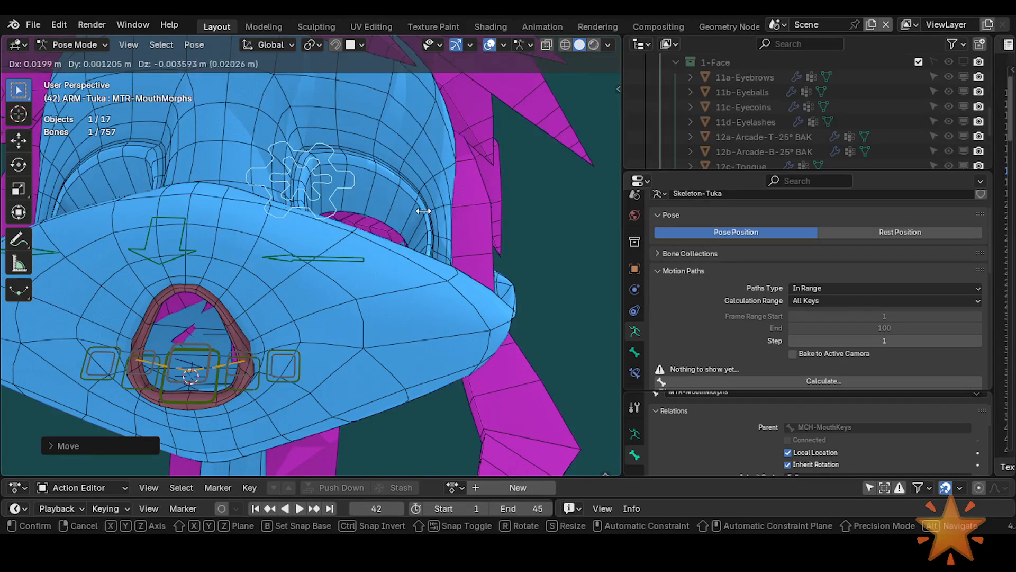
{"action": "right_click", "coordinate": [270, 202]}
{"action": "key", "text": "g"}
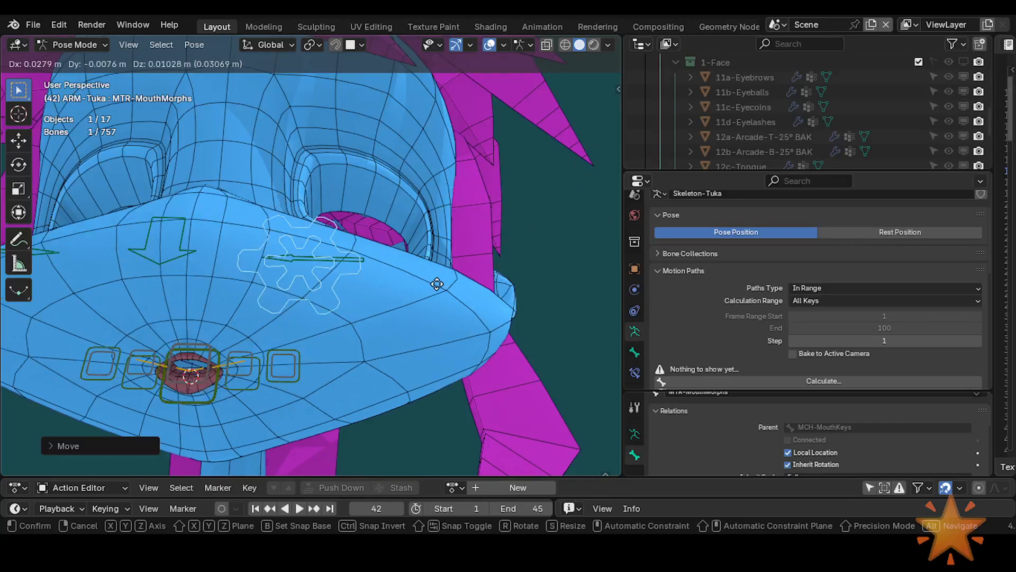
{"action": "right_click", "coordinate": [299, 355]}
Move the MTR-MouthMorphs bone to the raised, wide-mouth extreme and rotate it to test the combined shape
{"action": "key", "text": "g"}
{"action": "key", "text": "z"}
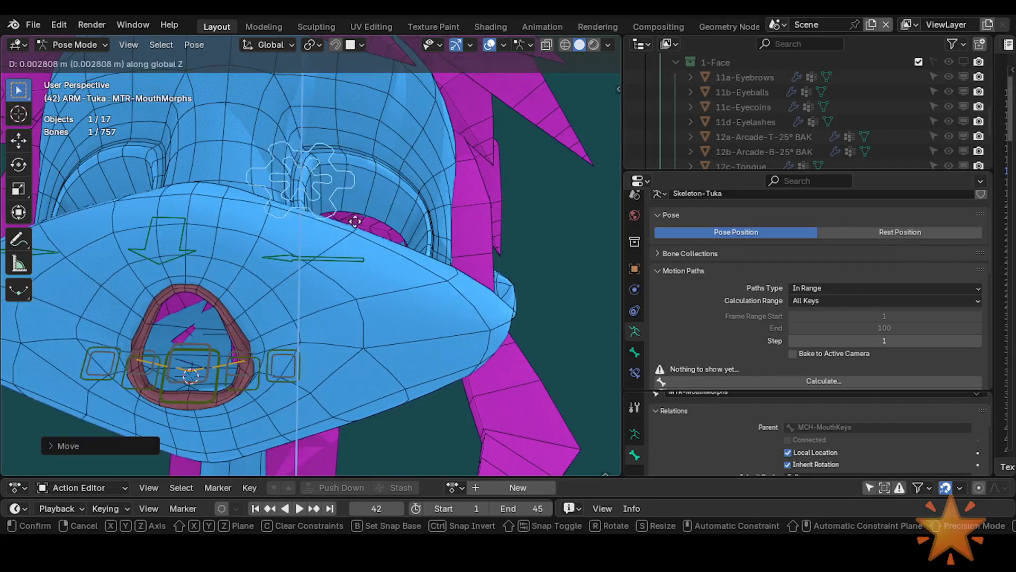
{"action": "key", "text": "z"}
{"action": "key", "text": "z"}
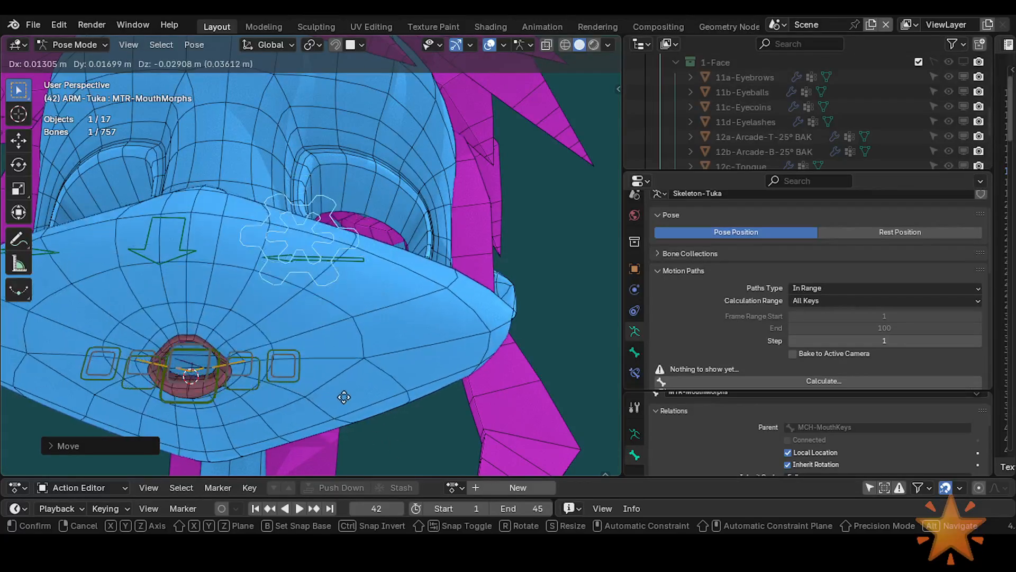
{"action": "key", "text": "r"}
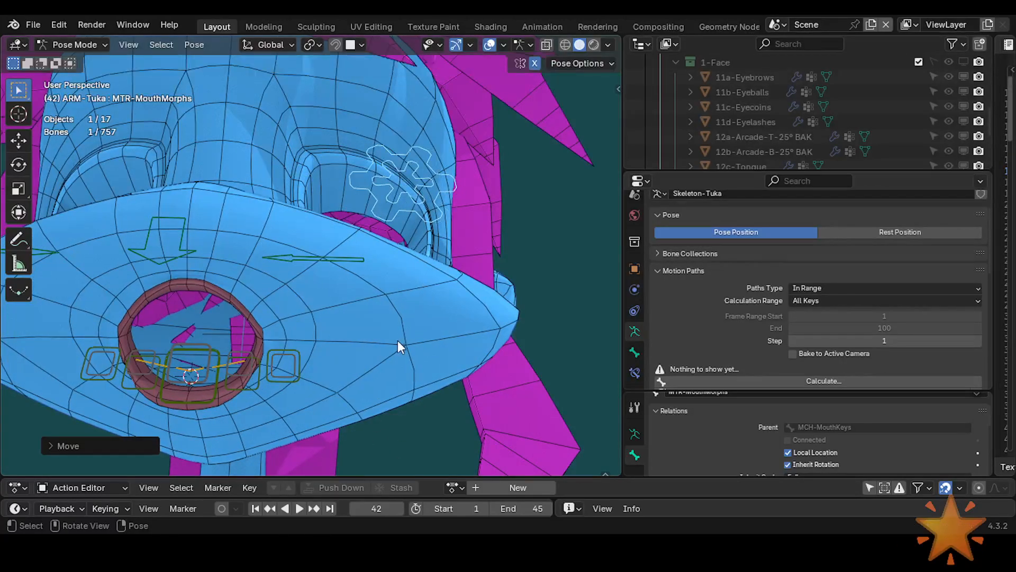
{"action": "left_click", "coordinate": [500, 258]}
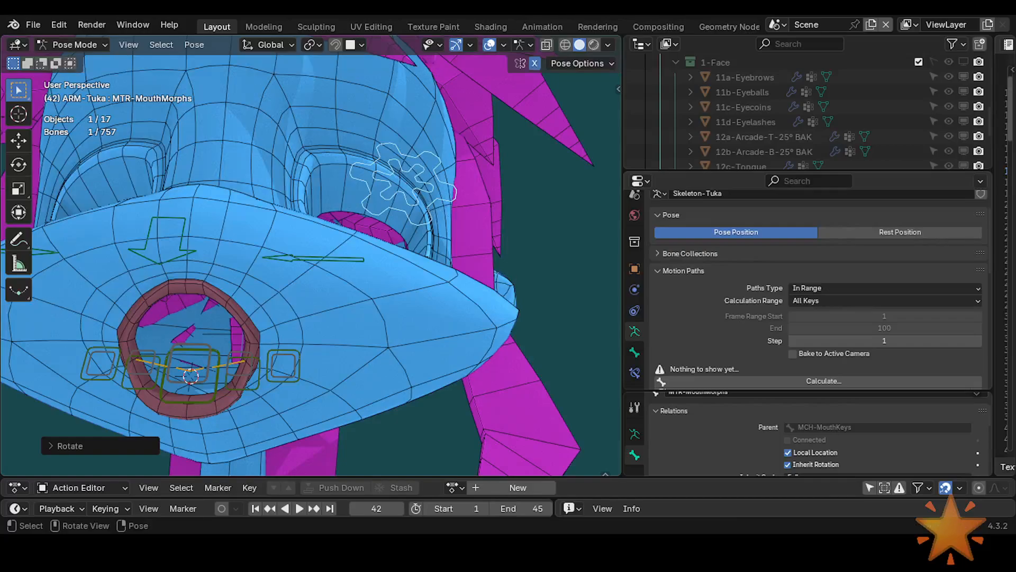
Test moving the MTR-MouthMorphs bone down and inward, undo it, and move the bone sideways to its raised, narrow-mouth position
{"action": "left_click", "coordinate": [393, 161]}
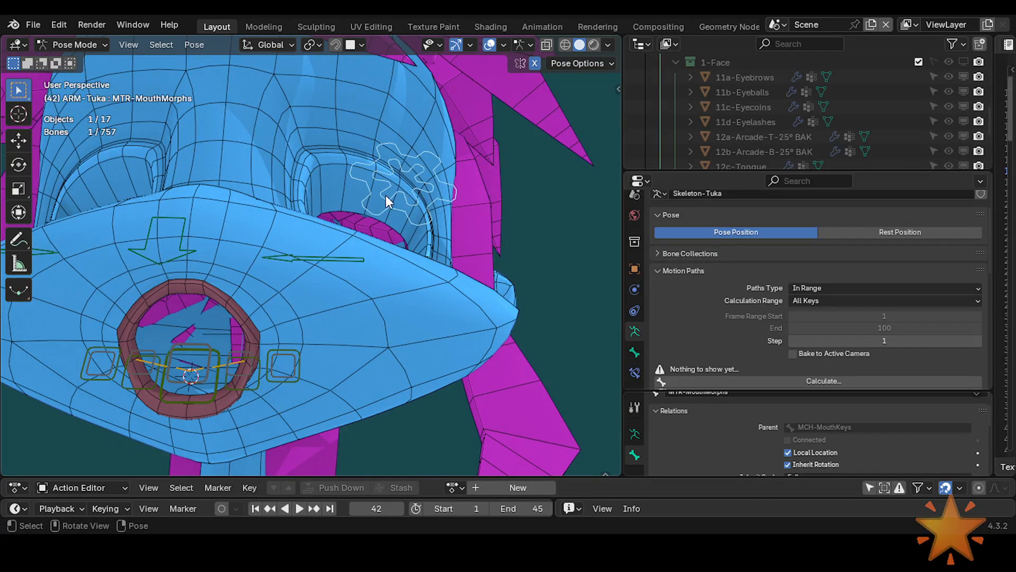
{"action": "key", "text": "g"}
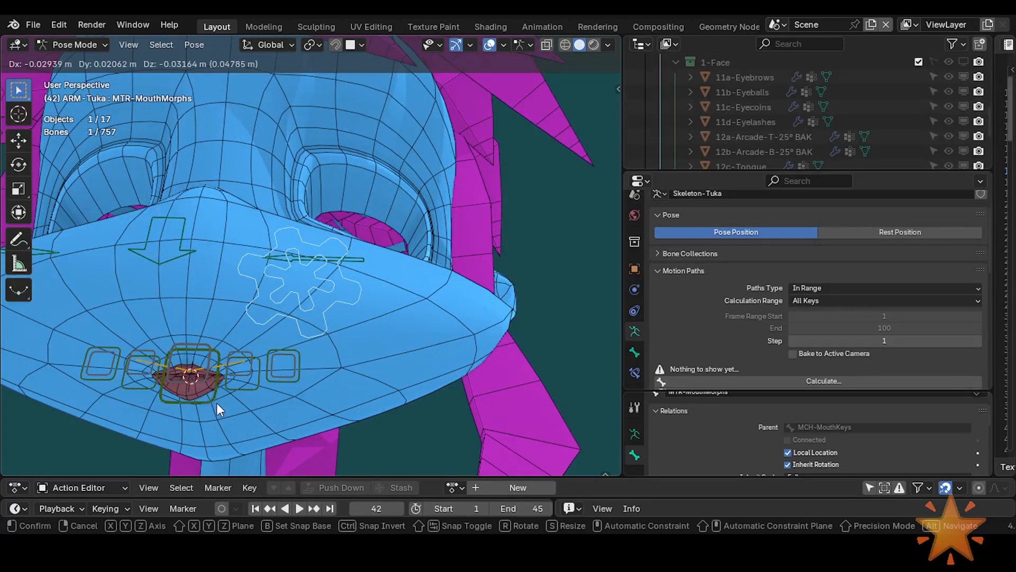
{"action": "left_click", "coordinate": [217, 404]}
{"action": "key", "text": "ctrl+z"}
{"action": "key", "text": "g"}
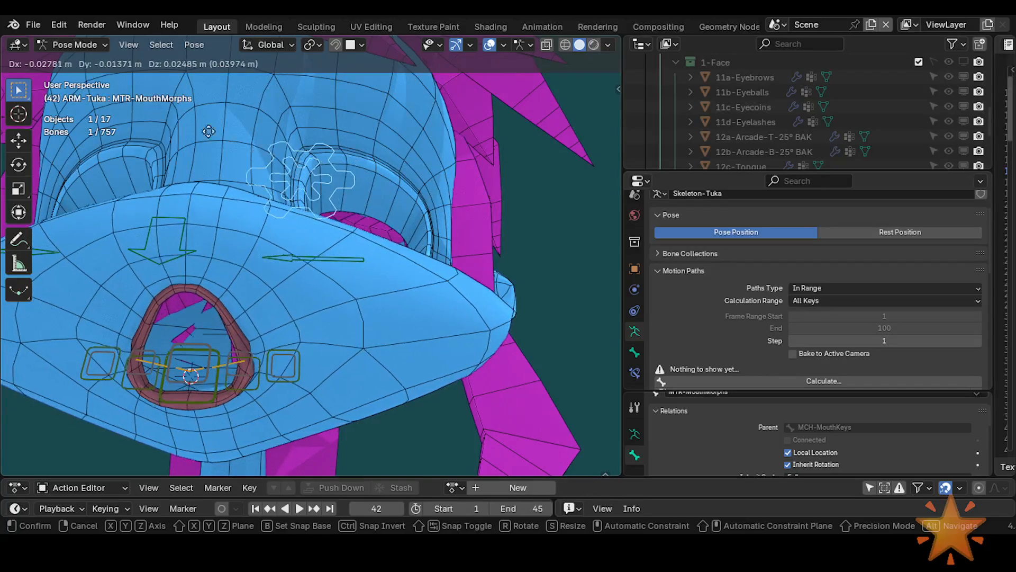
{"action": "left_click", "coordinate": [236, 177]}
Hide the wireframe overlay and test moving and rotating the MTR-MouthMorphs bone to check the blended mouth shapes on the smooth surface
{"action": "key", "text": "shift+z"}
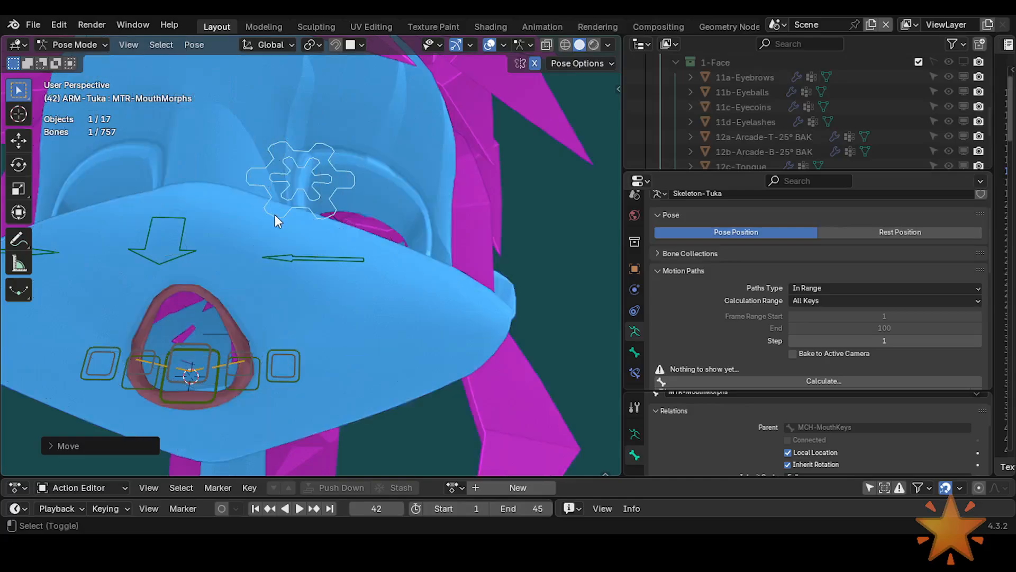
{"action": "middle_click_drag", "start_coordinate": [280, 238], "coordinate": [291, 259]}
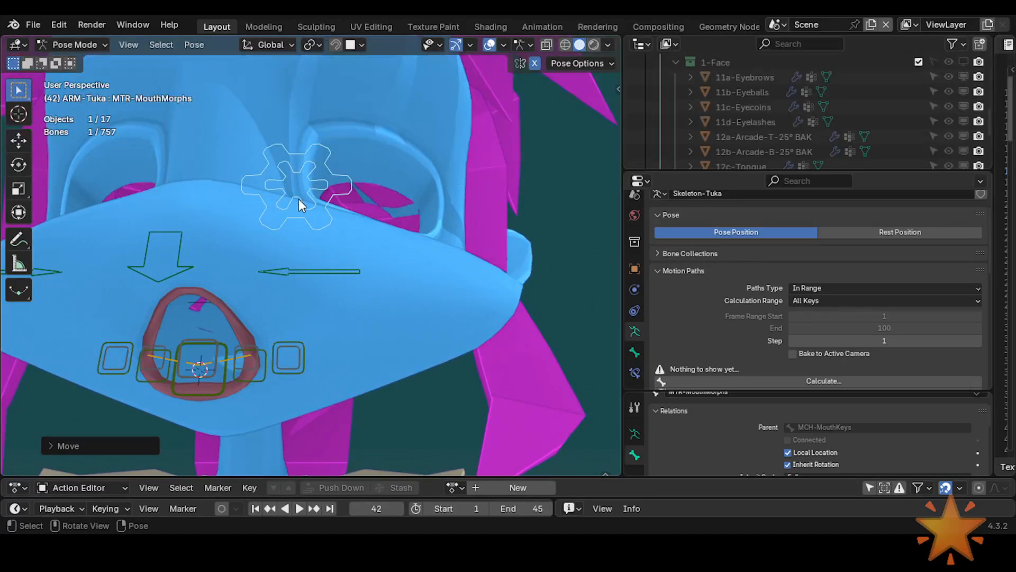
{"action": "key", "text": "ctrl+Tab"}
{"action": "key", "text": "ctrl+Tab"}
{"action": "key", "text": "g"}
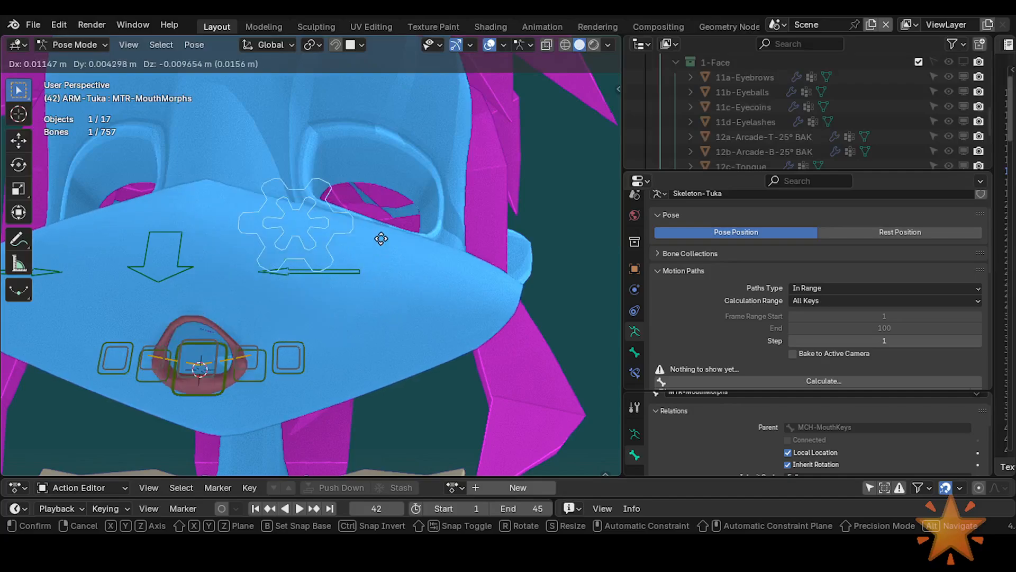
{"action": "left_click", "coordinate": [381, 239]}
{"action": "key", "text": "r"}
{"action": "left_click", "coordinate": [310, 135]}
{"action": "key", "text": "g"}
{"action": "left_click", "coordinate": [256, 173]}
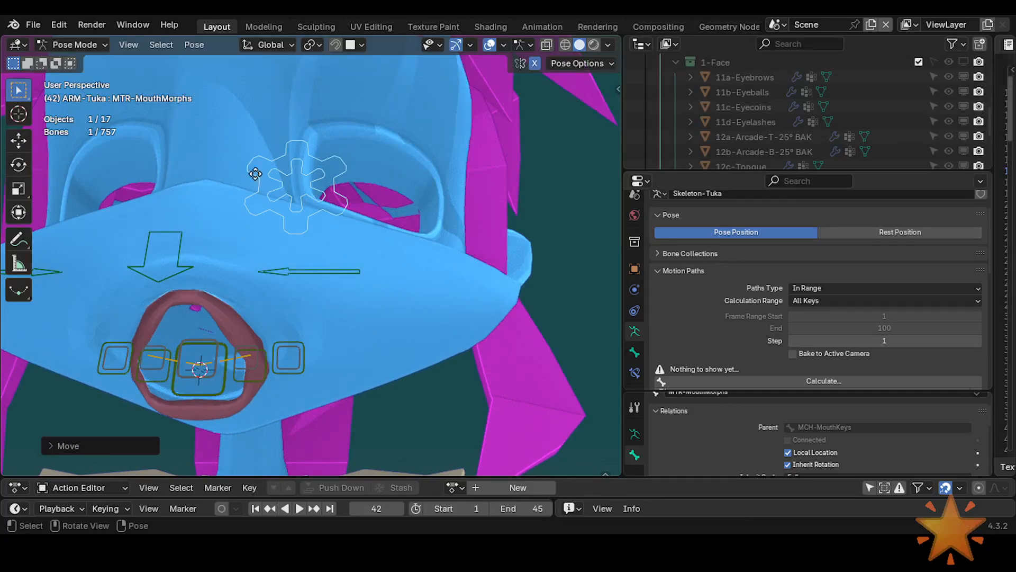
Reset the MTR-MouthMorphs bone to its rest pose and save the file
{"action": "key", "text": "alt+g"}
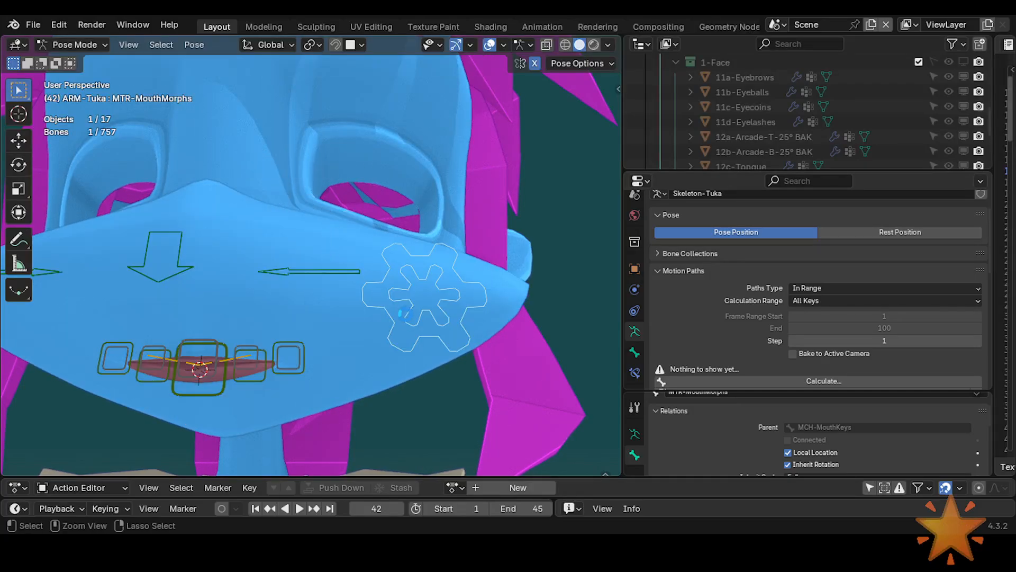
{"action": "key", "text": "ctrl+s"}
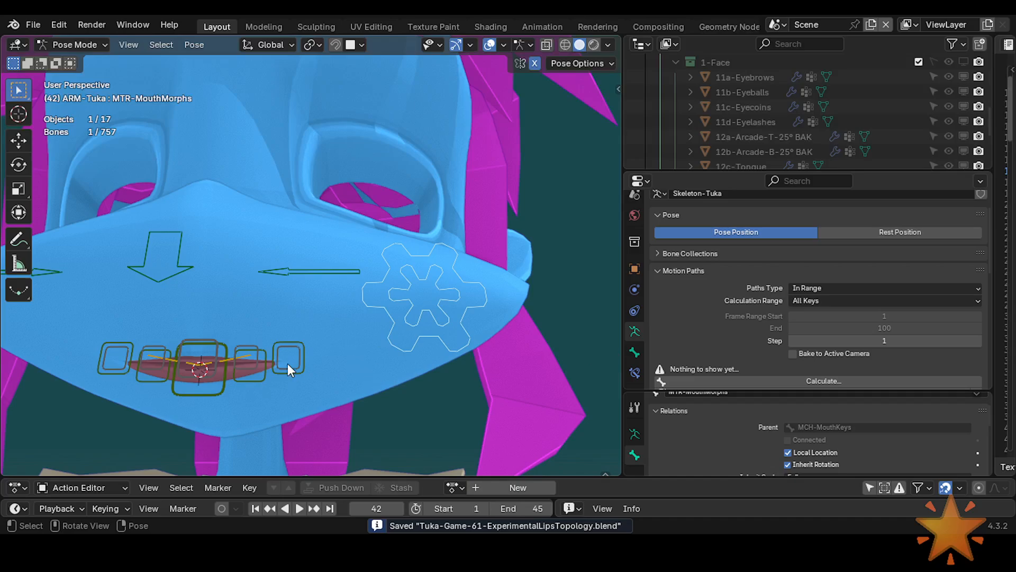
Turn the wireframe overlay back on over the character's face
{"action": "middle_click_drag", "start_coordinate": [295, 339], "coordinate": [334, 318], "text": "shift"}
{"action": "key", "text": "alt+w"}
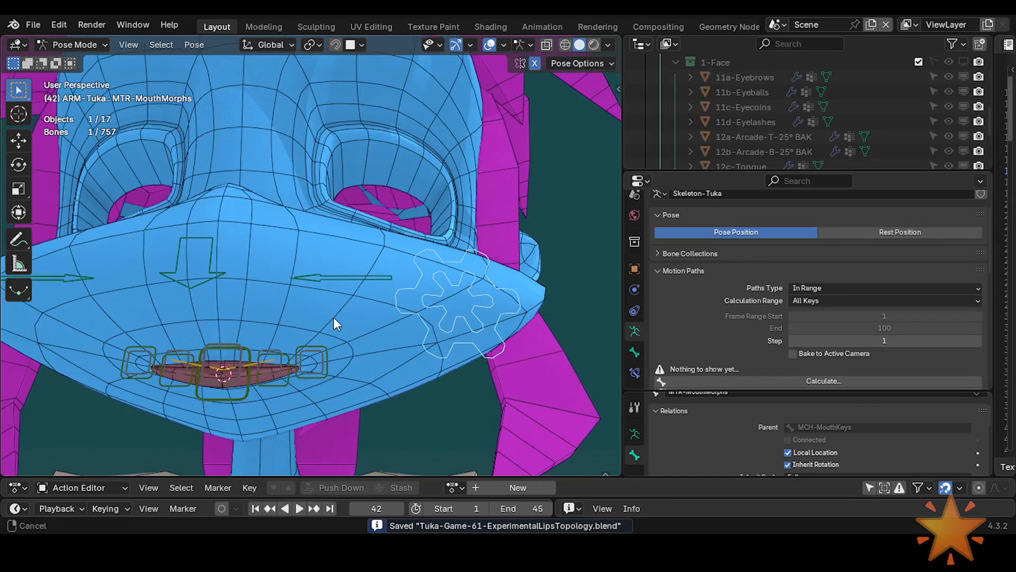